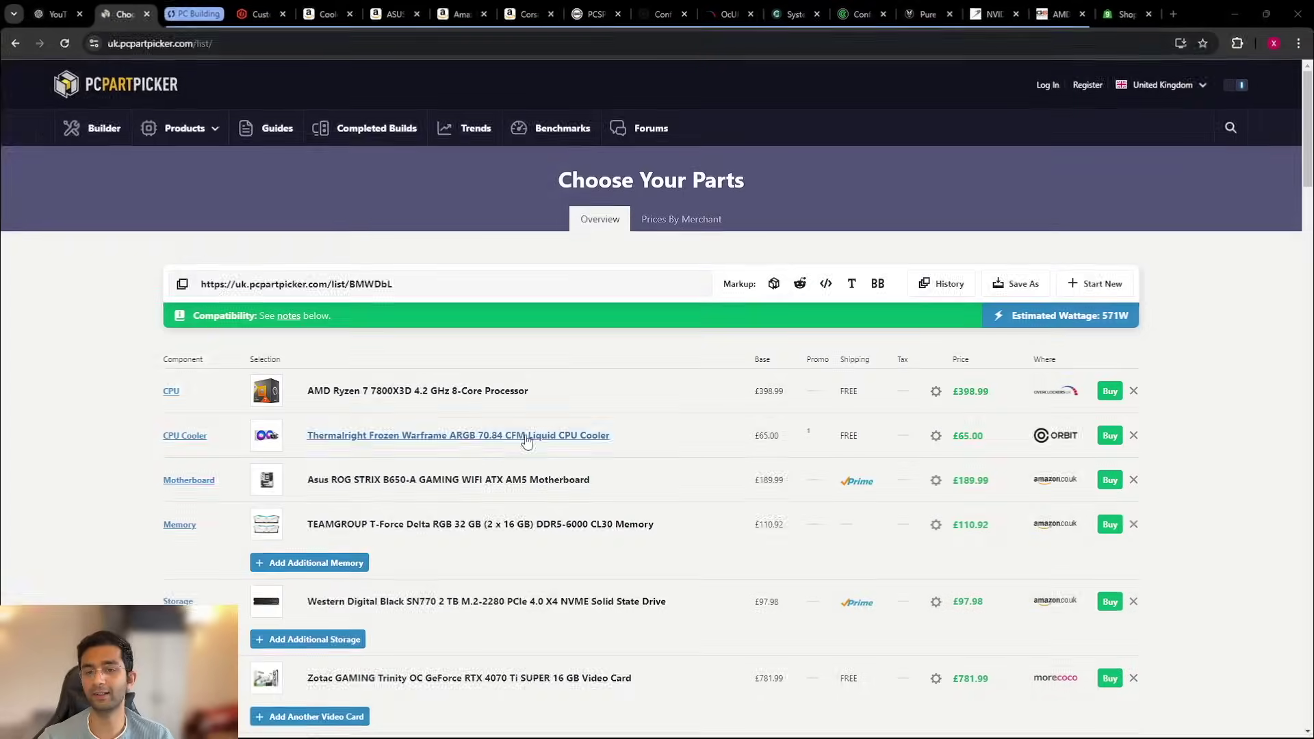
Step: Review the PCPartPicker parts list down to its total, then switch to the CyberPowerPC builder
scroll(573, 426, down, 3)
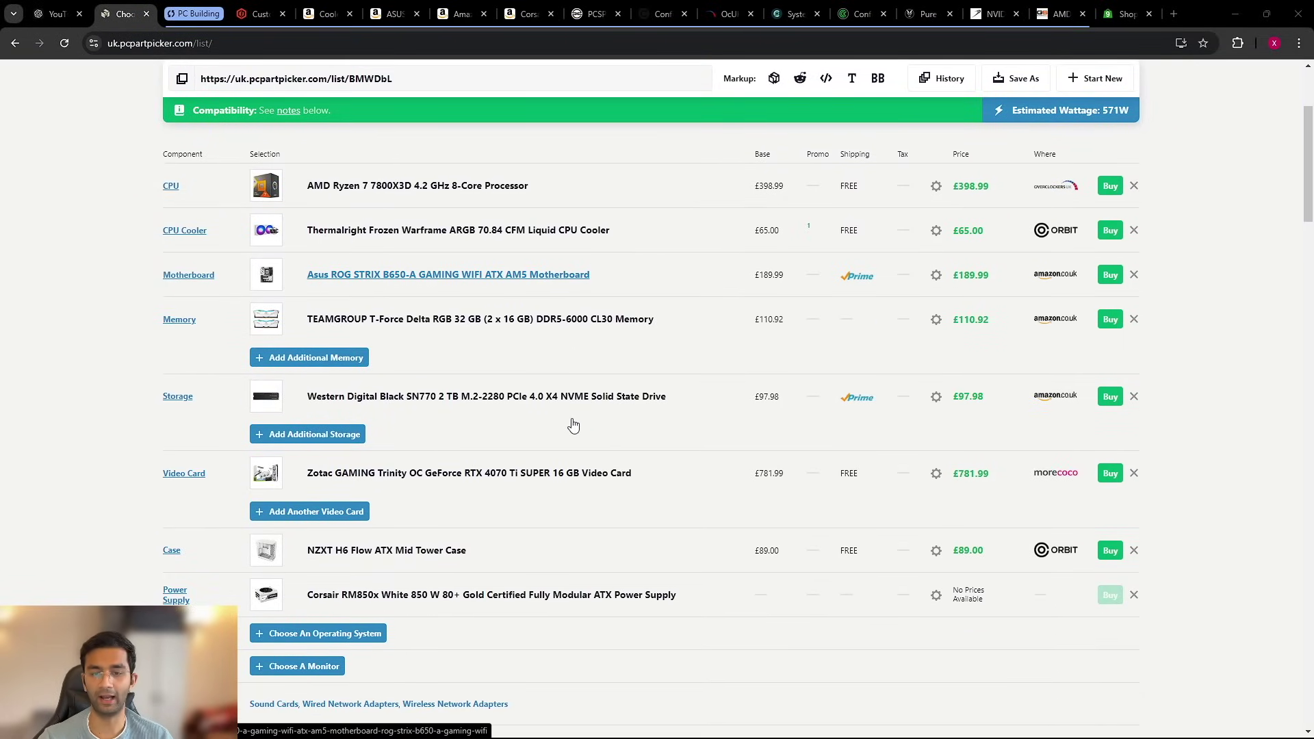
scroll(574, 426, down, 7)
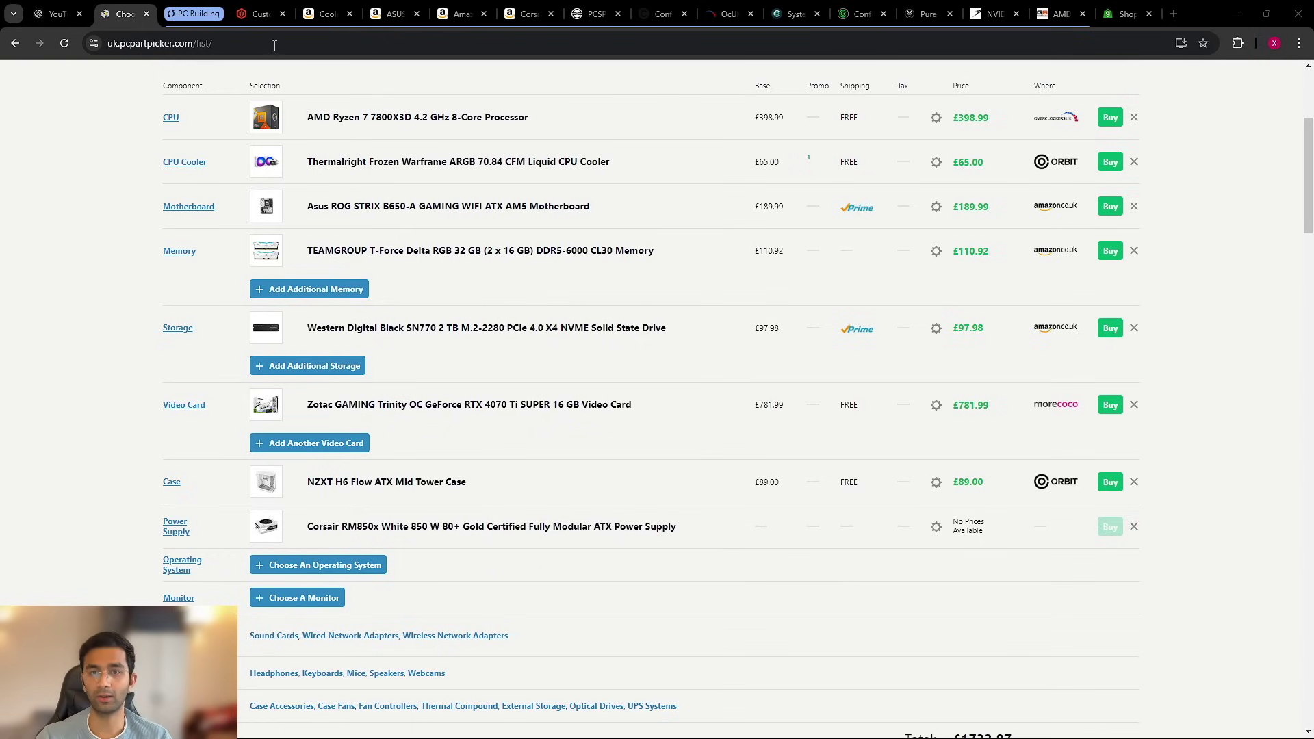
click(256, 15)
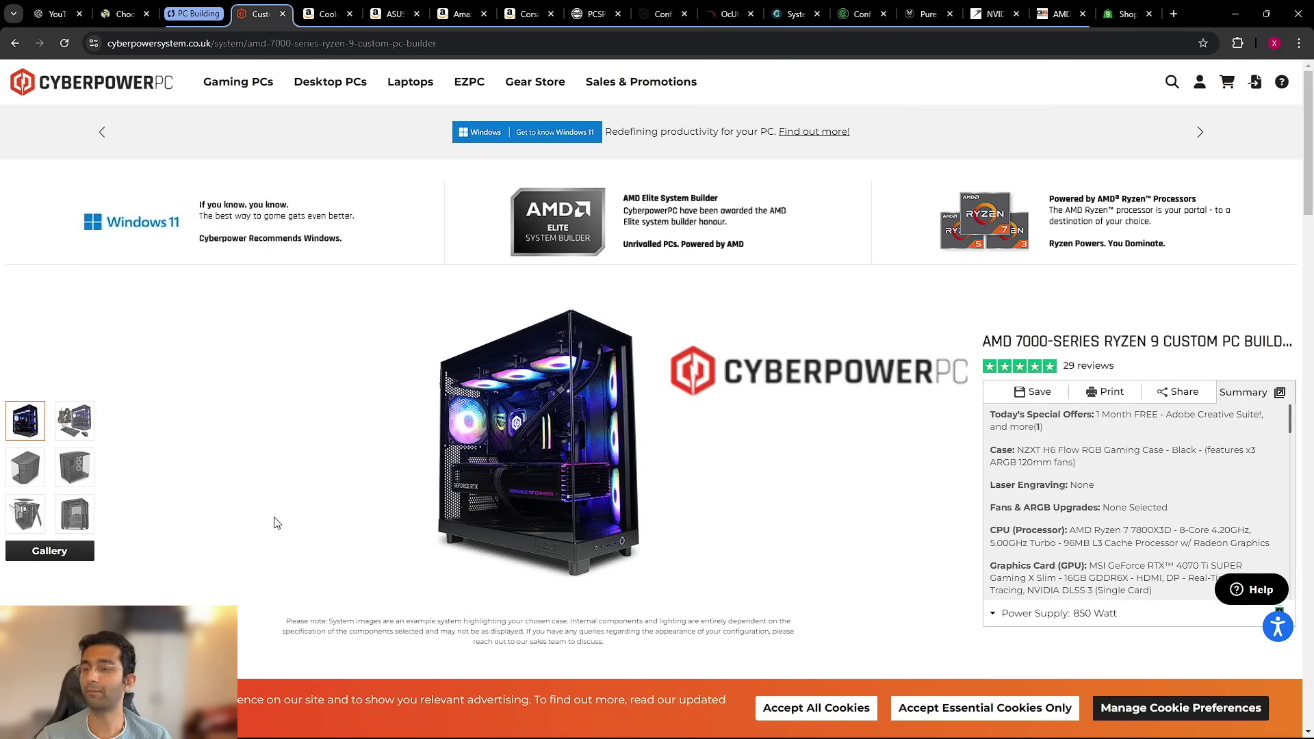
Step: Review CyberPowerPC's core components, briefly expanding and collapsing Today's Special Offers
scroll(275, 520, down, 3)
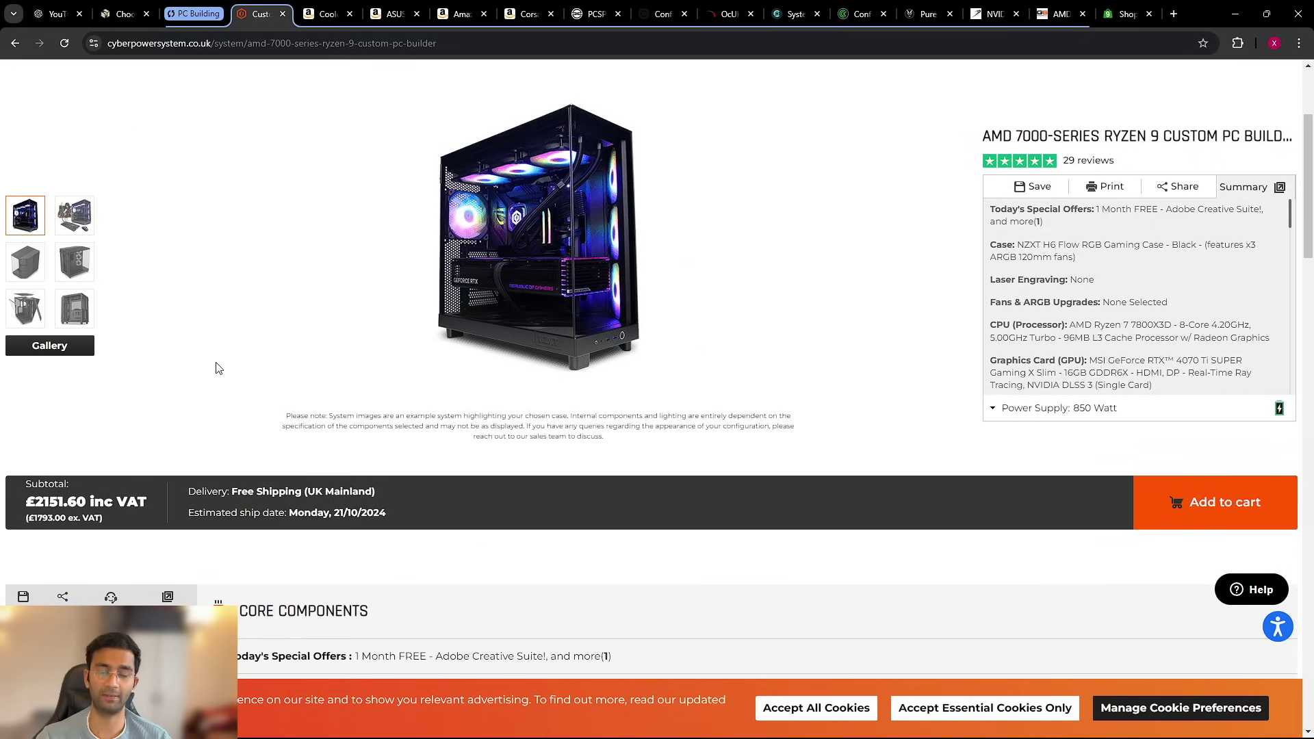
scroll(394, 338, up, 1)
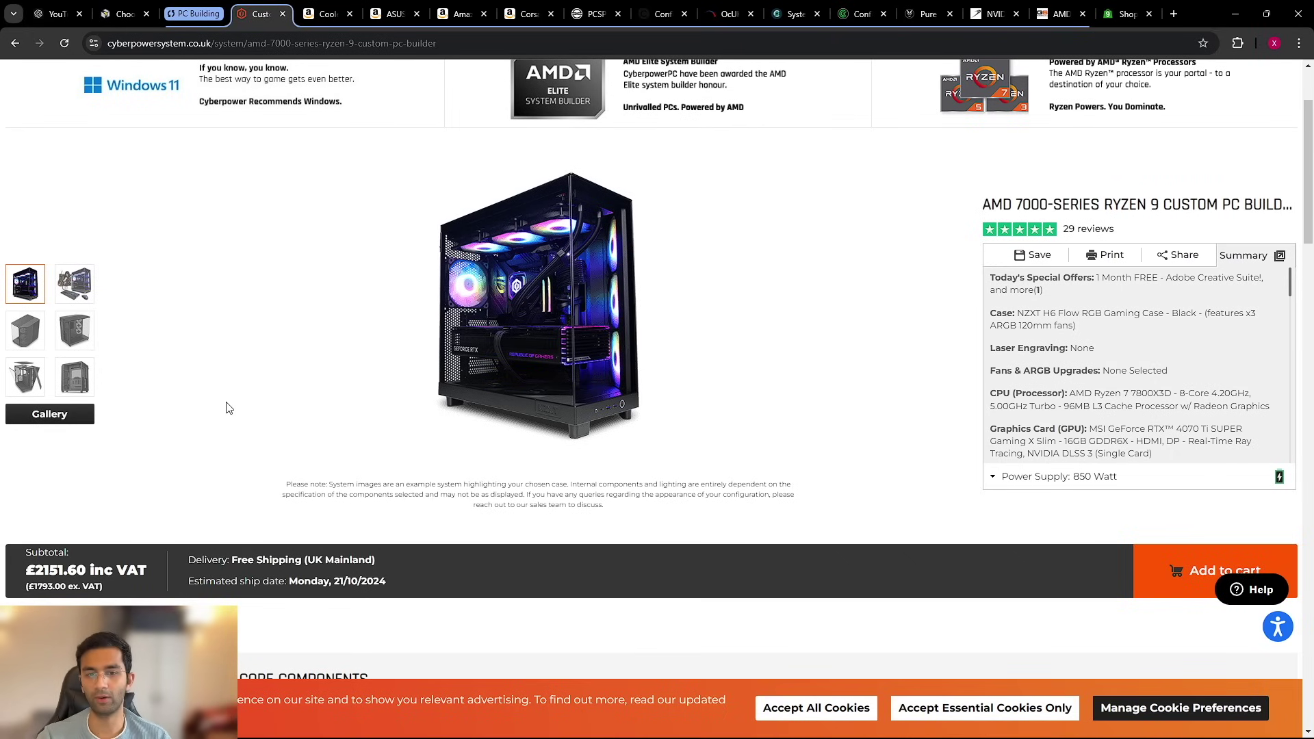
scroll(78, 507, down, 1)
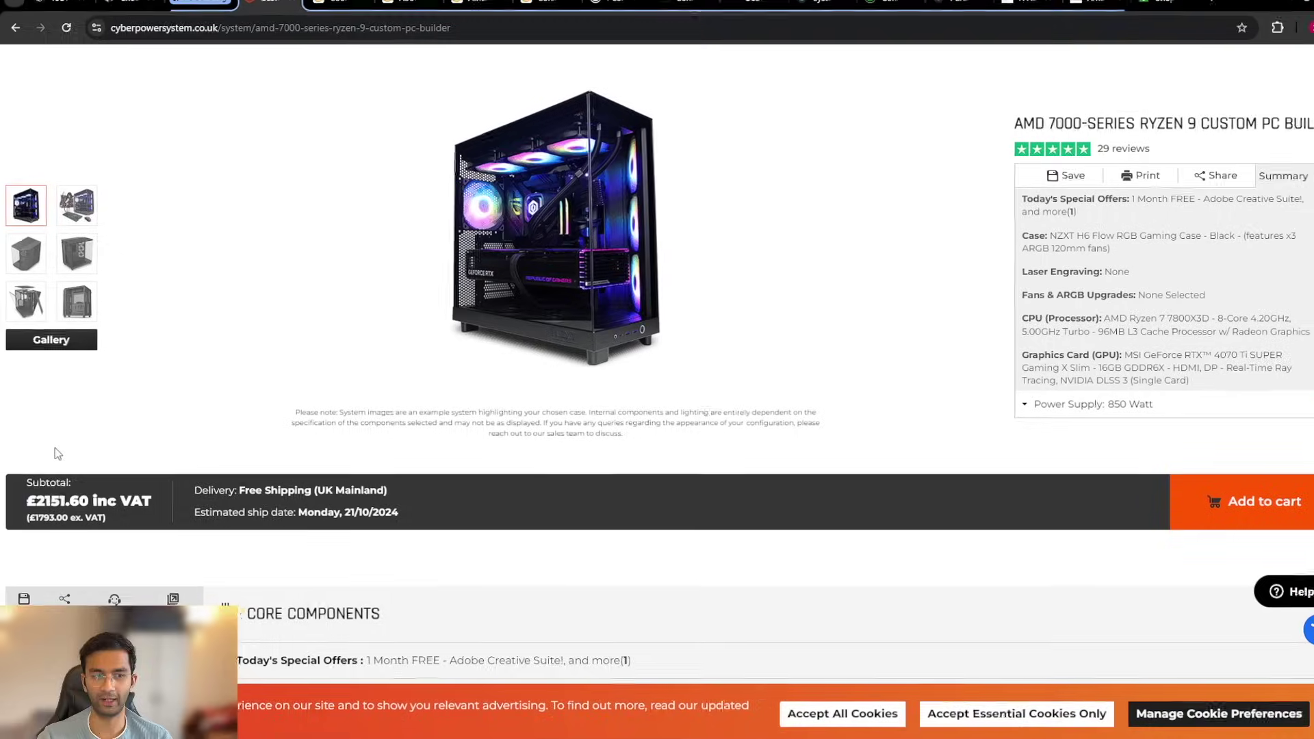
scroll(164, 479, down, 5)
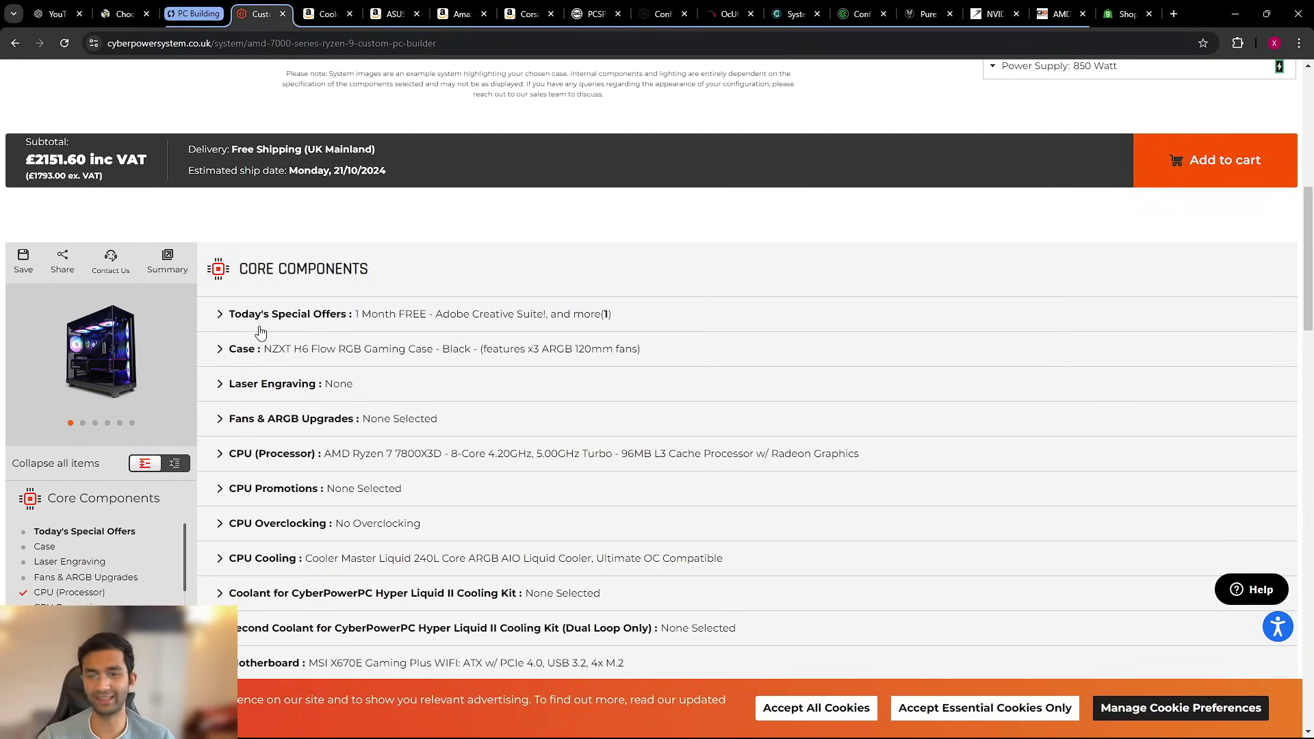
click(219, 317)
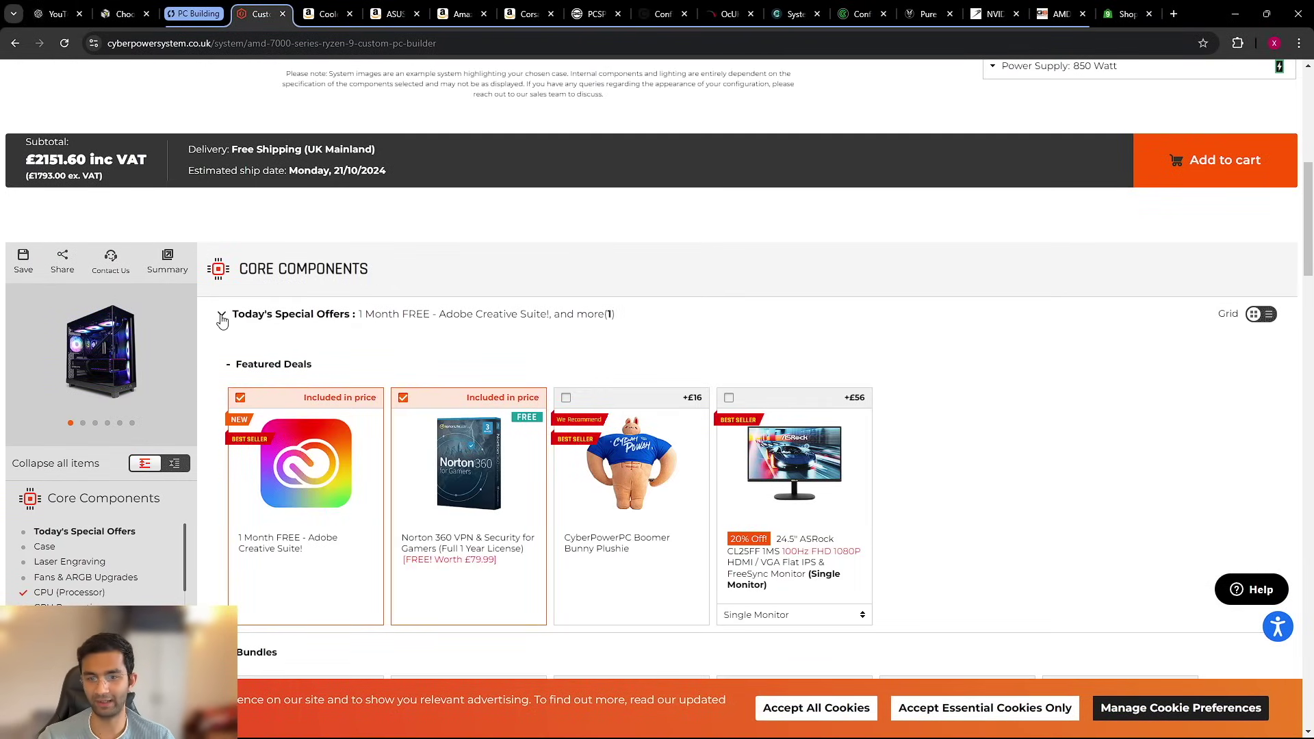
click(221, 316)
Step: Move on to the Amazon listing for the Cooler Master MasterLiquid 240L Core cooler (£67.49)
scroll(233, 315, down, 2)
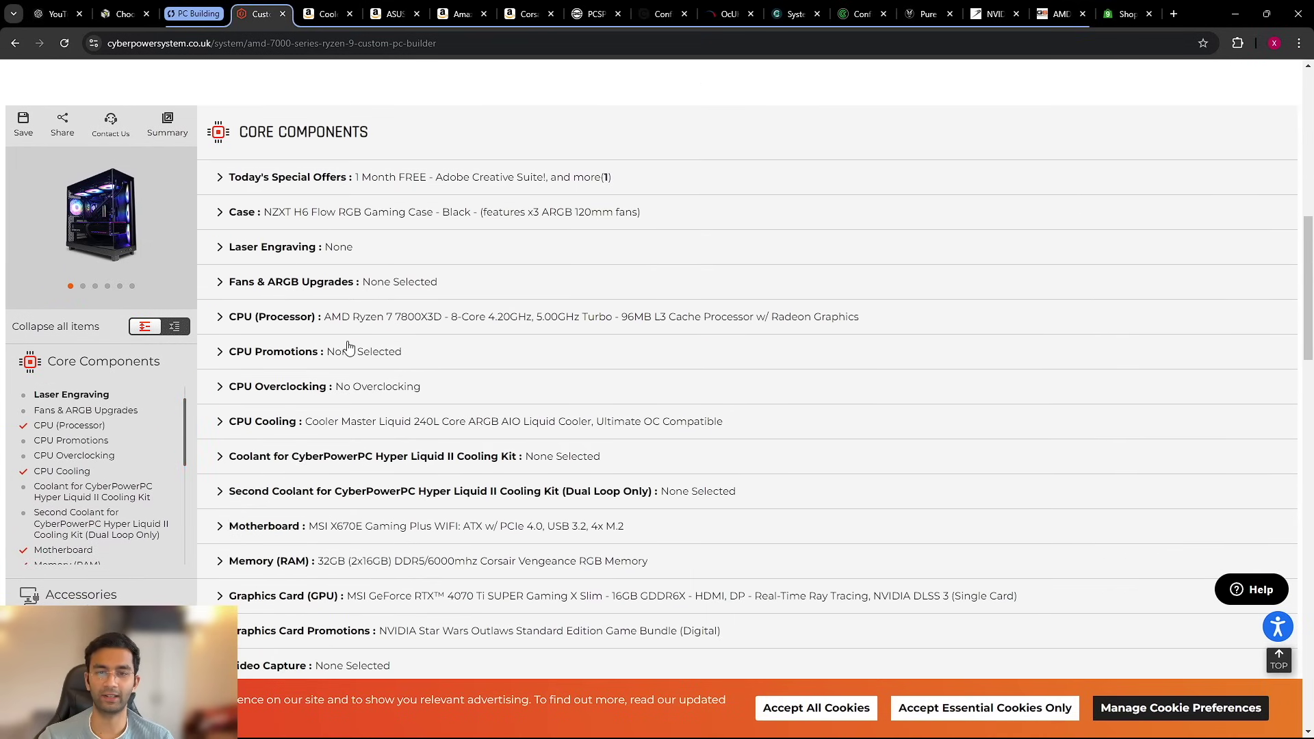
scroll(350, 345, down, 1)
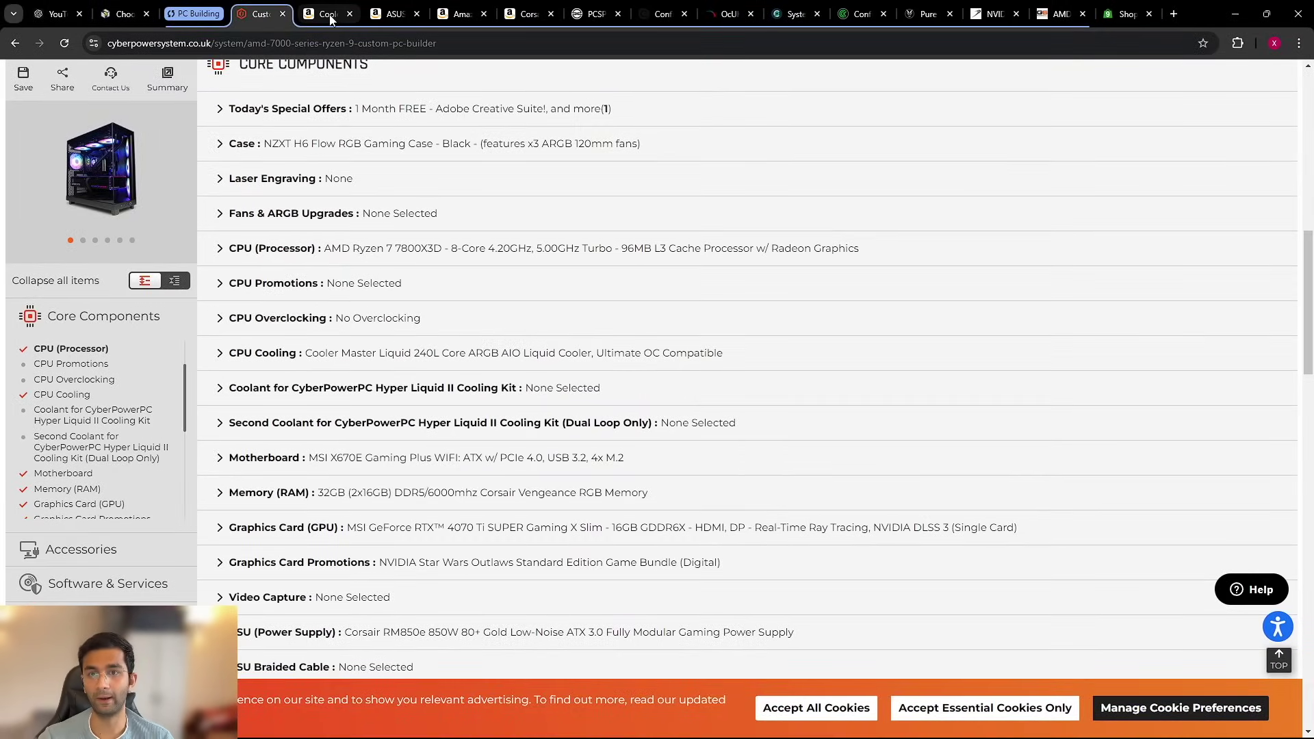
click(326, 15)
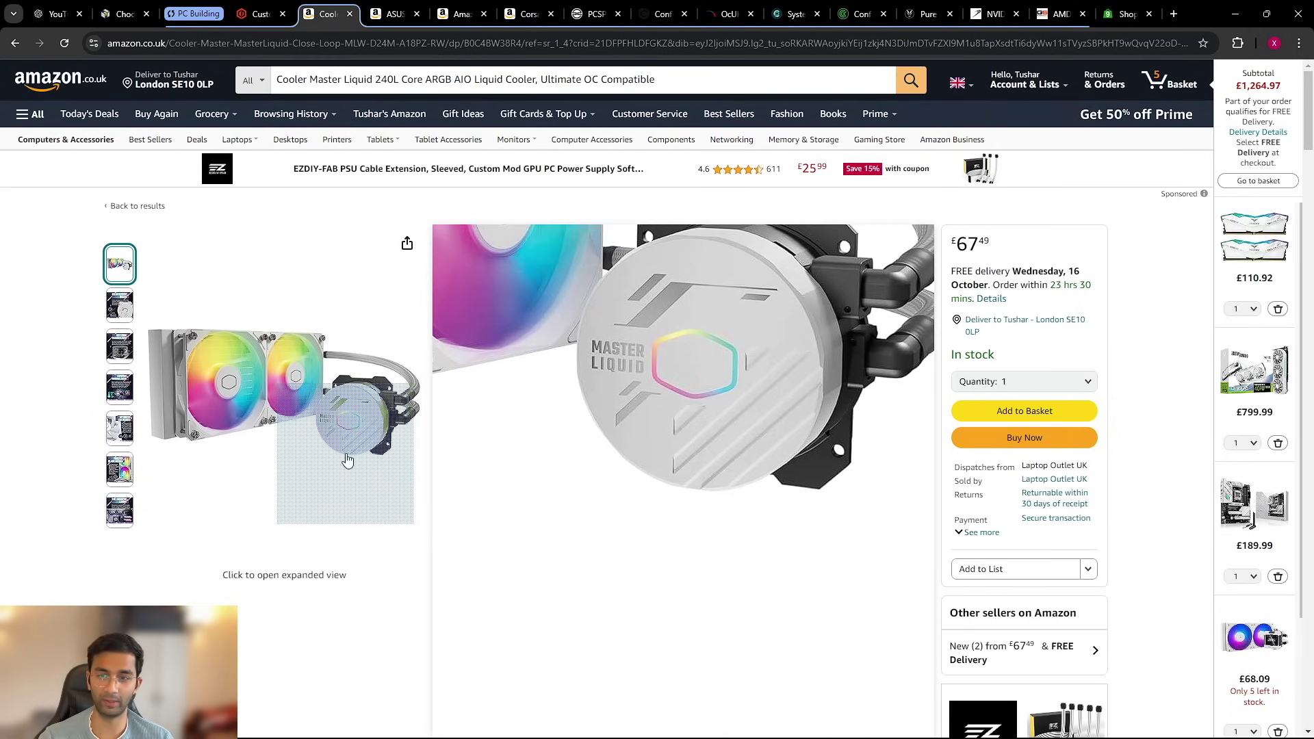
Step: Compare the ASUS ROG Strix B650E-F on Amazon (£209.98) with the PCPartPicker list and the CyberPowerPC build
click(258, 14)
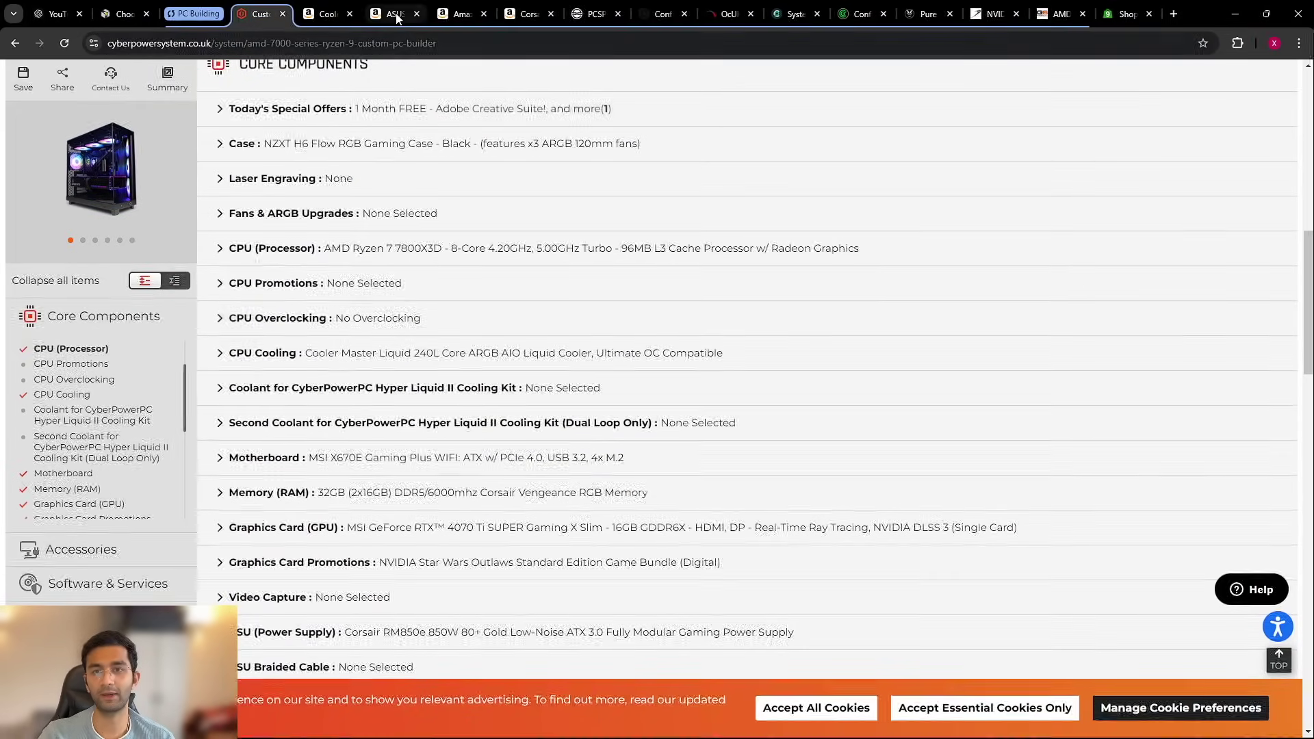
click(396, 15)
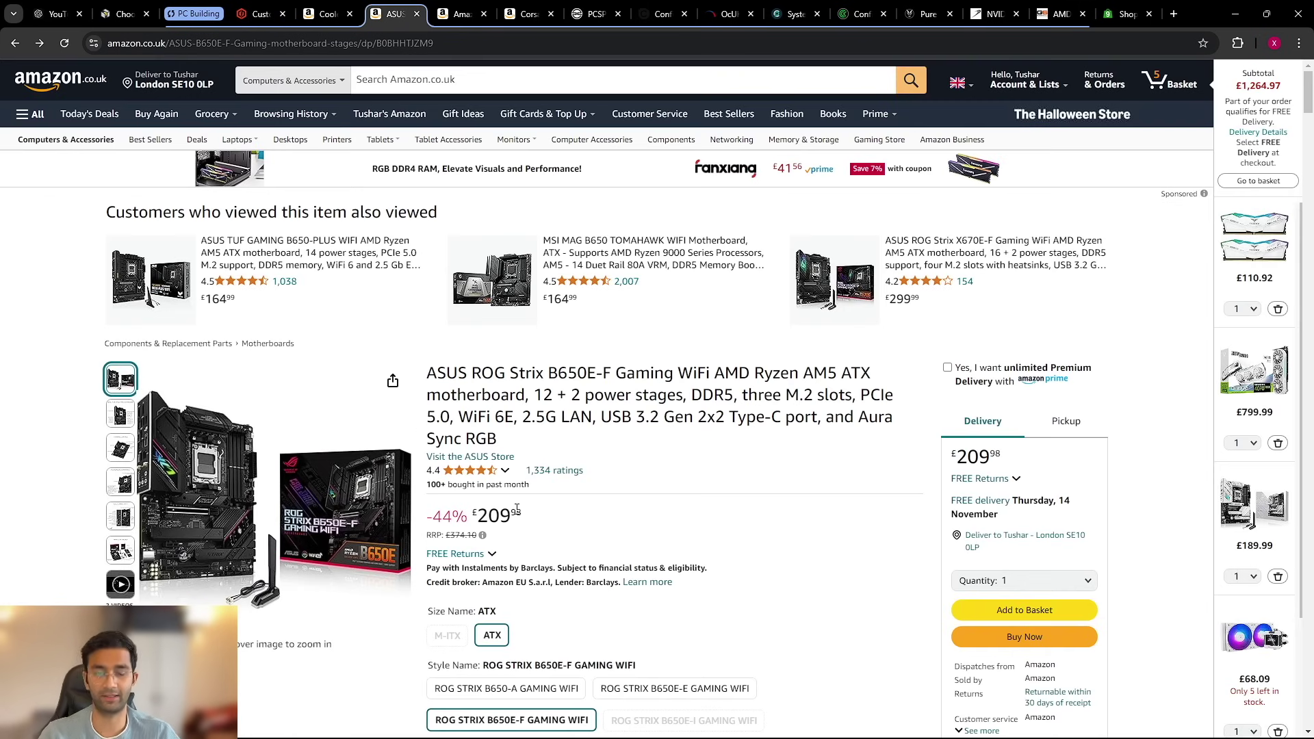
click(122, 15)
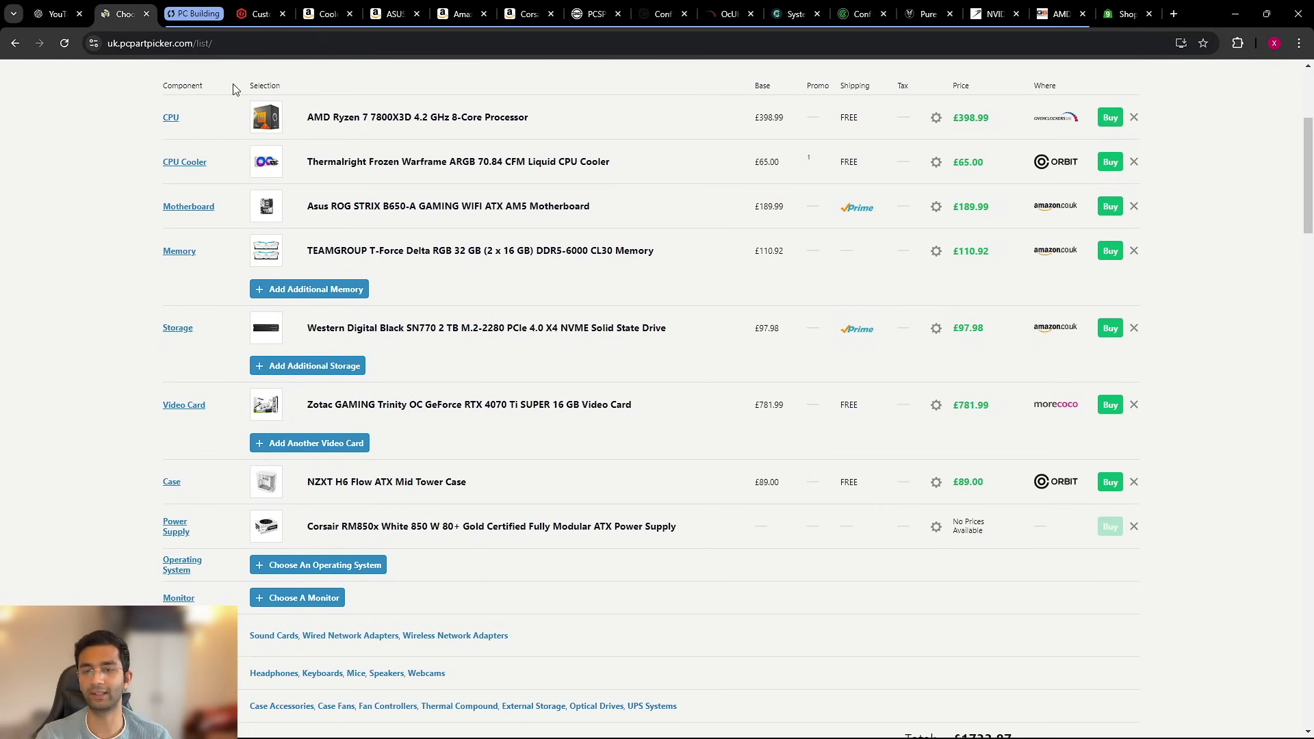
scroll(478, 366, up, 2)
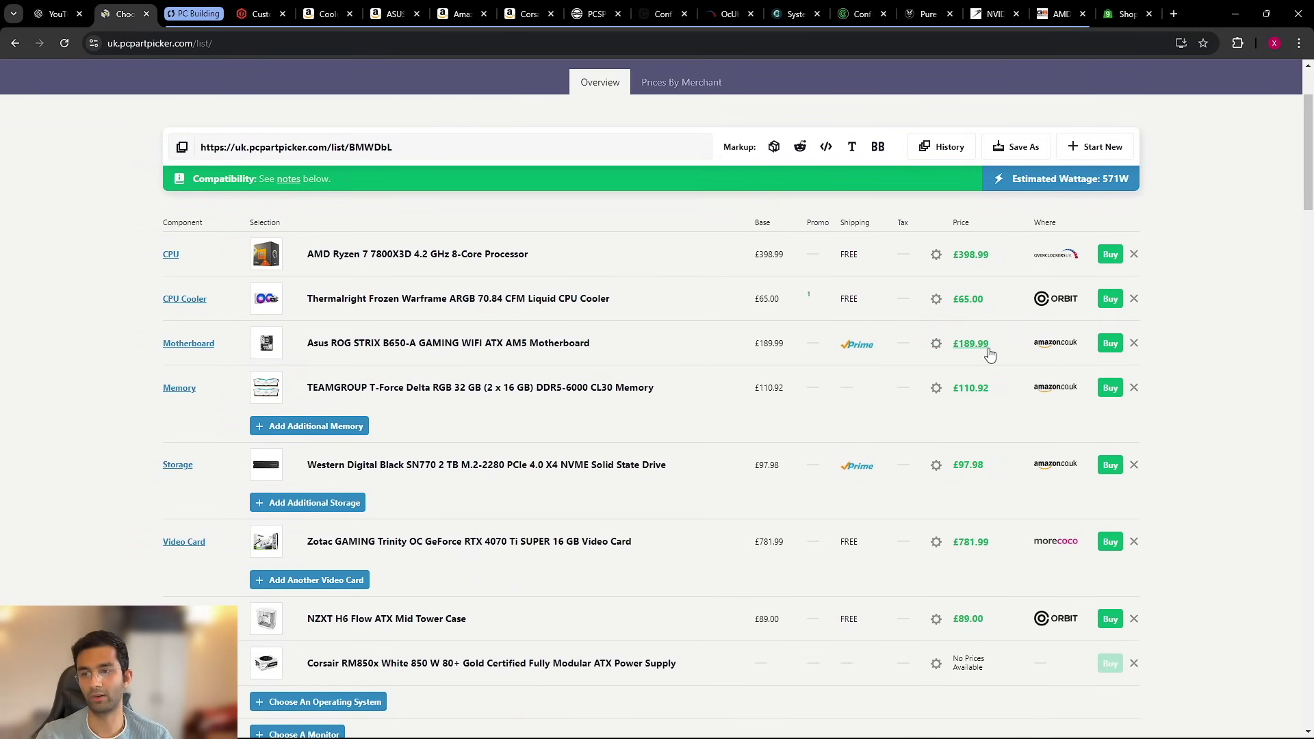
click(395, 19)
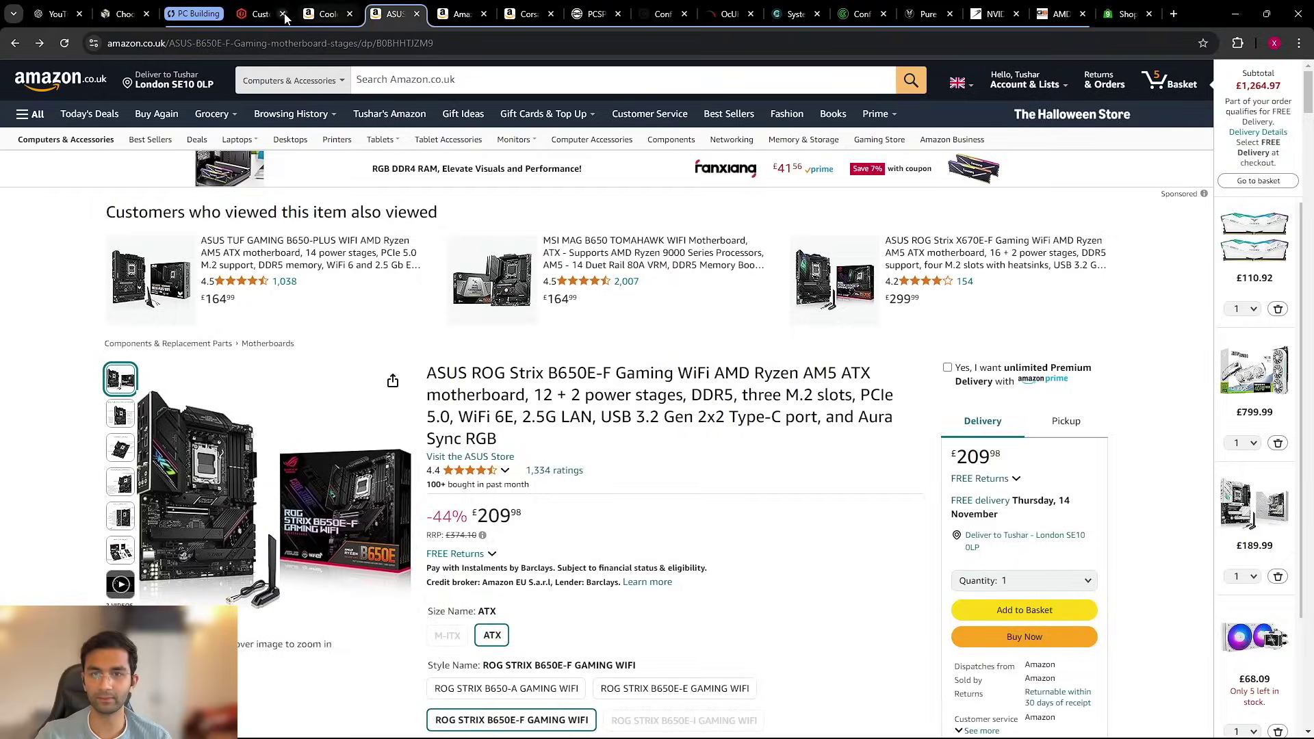
click(244, 18)
scroll(287, 404, down, 1)
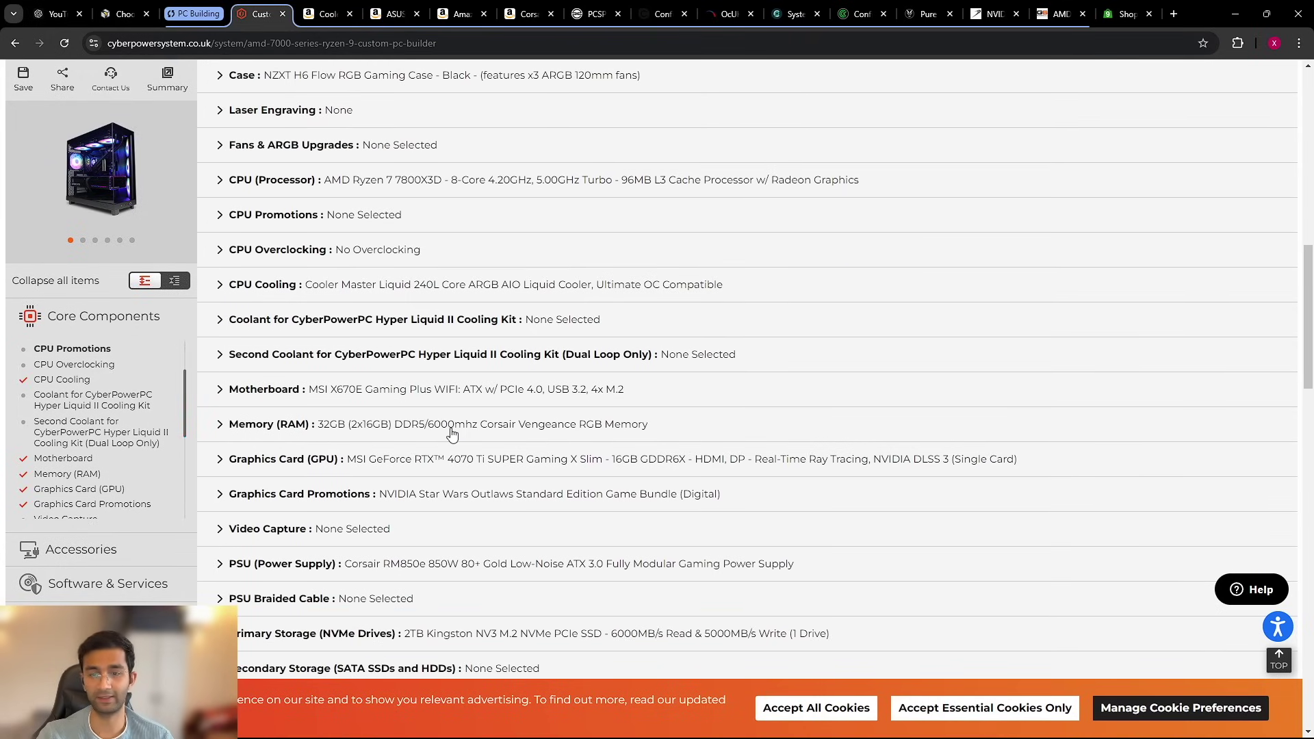
click(219, 426)
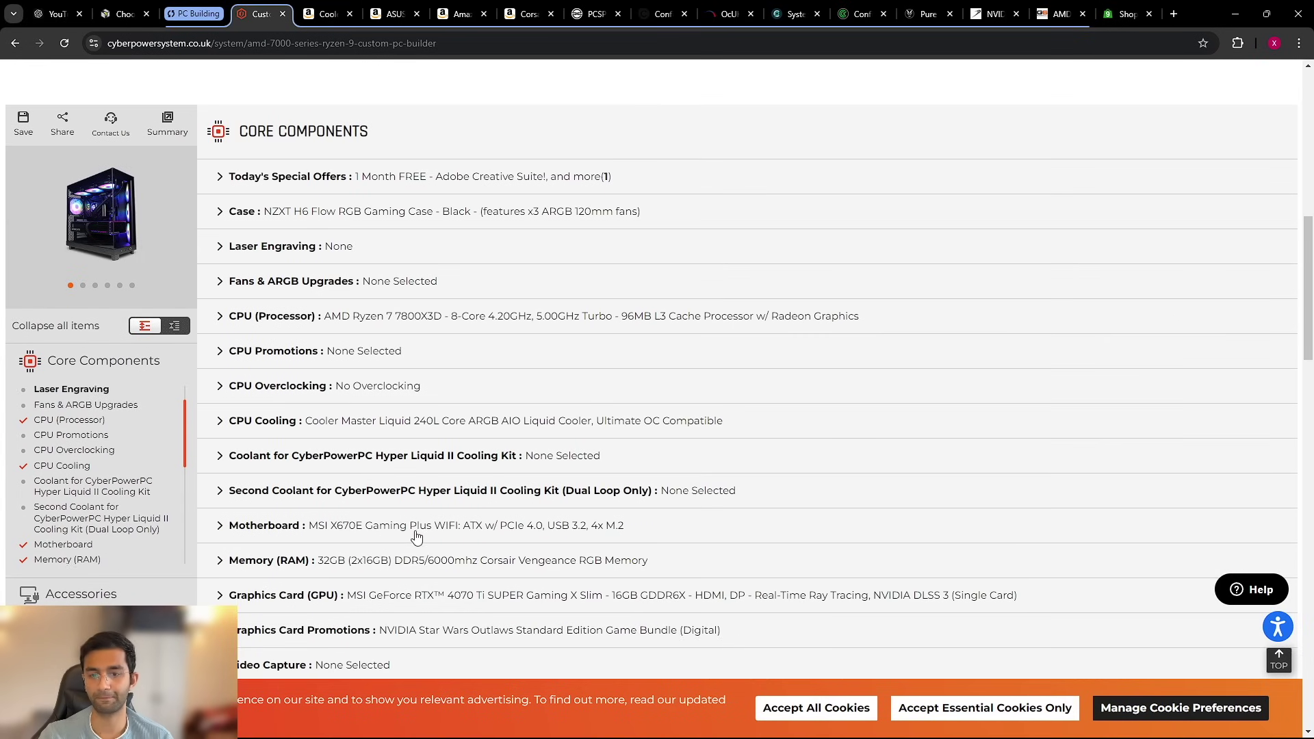
scroll(373, 524, down, 2)
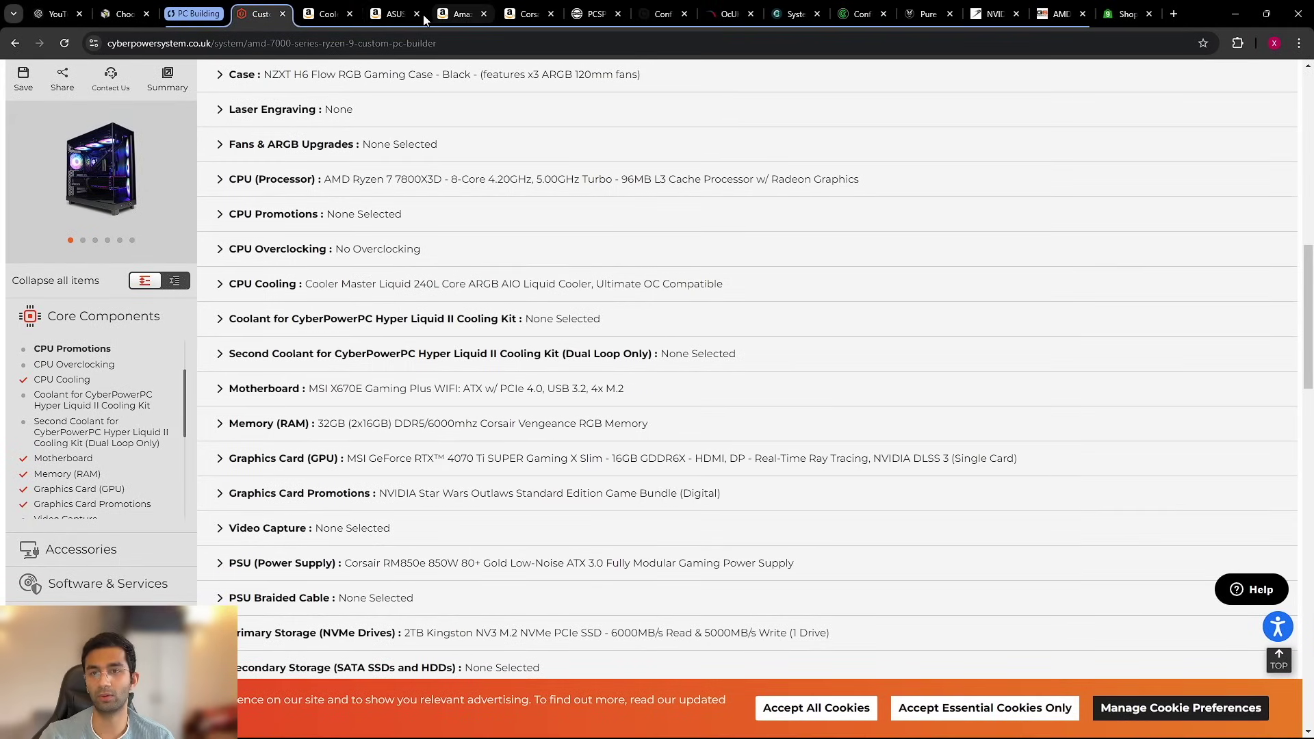
click(443, 14)
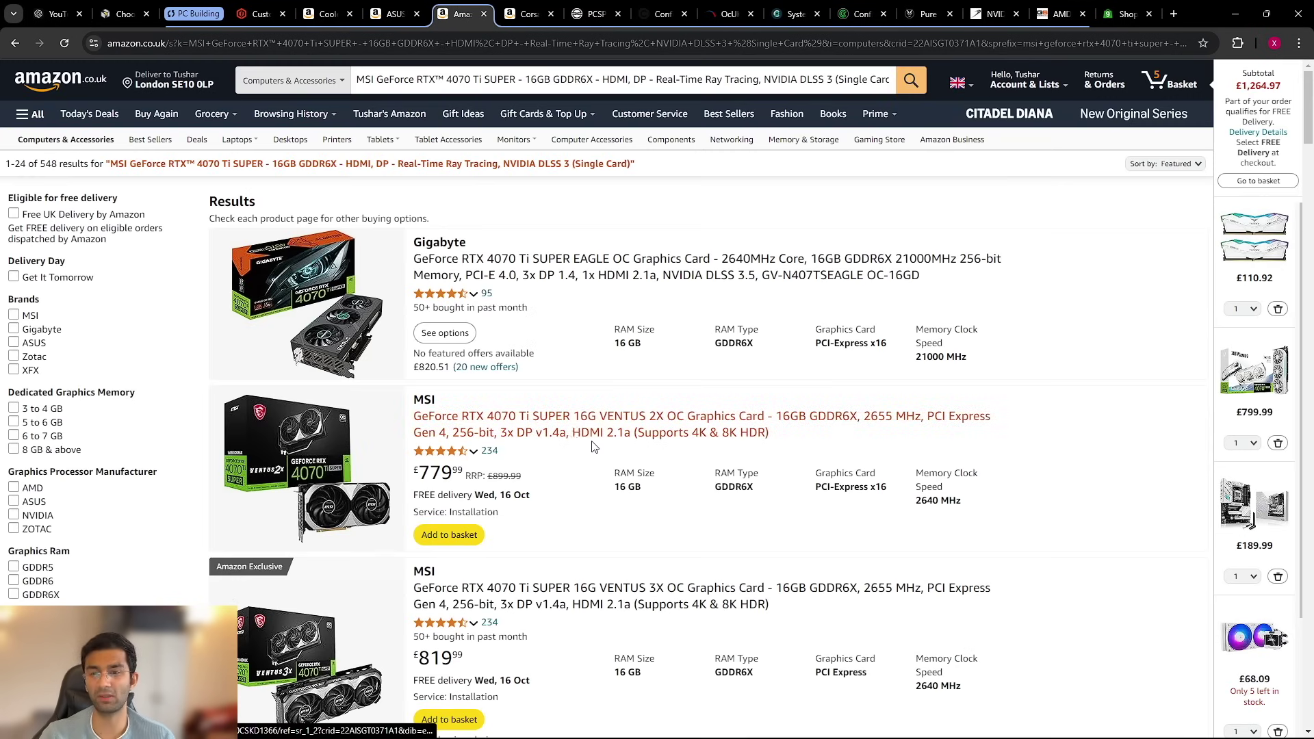
click(259, 14)
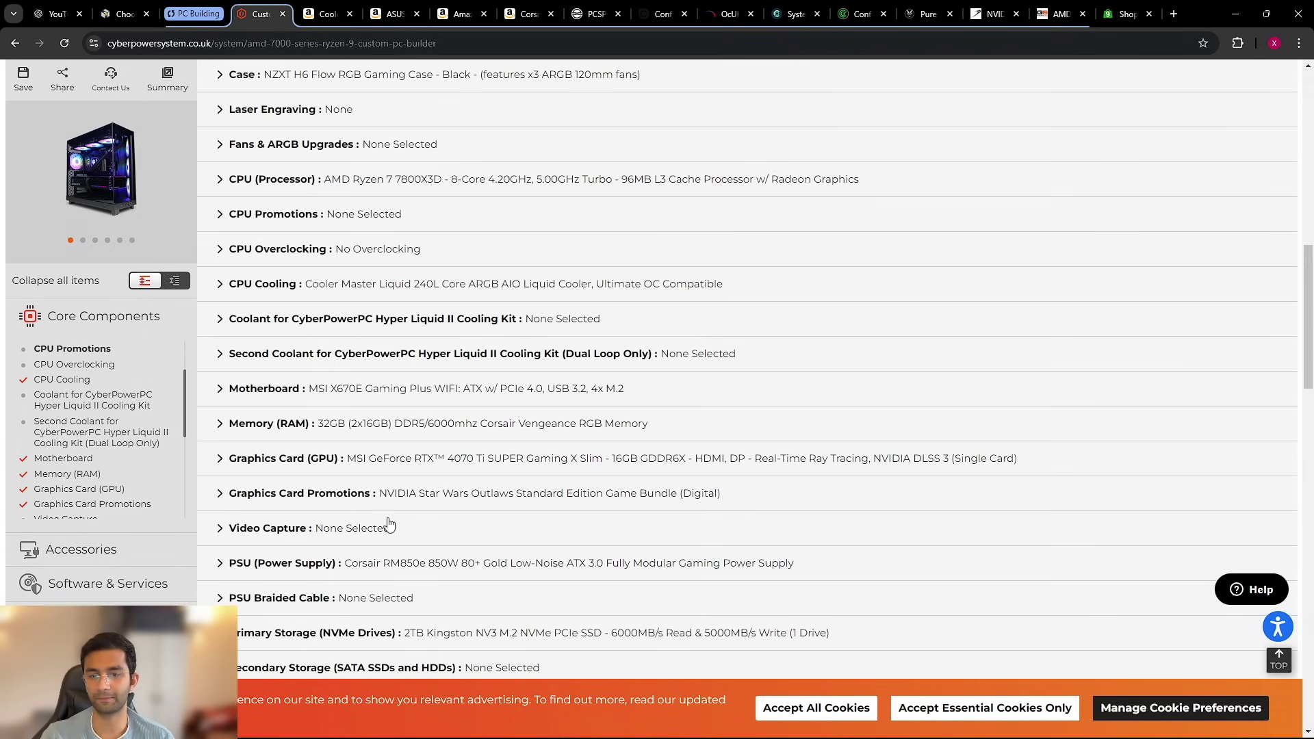
scroll(388, 523, down, 1)
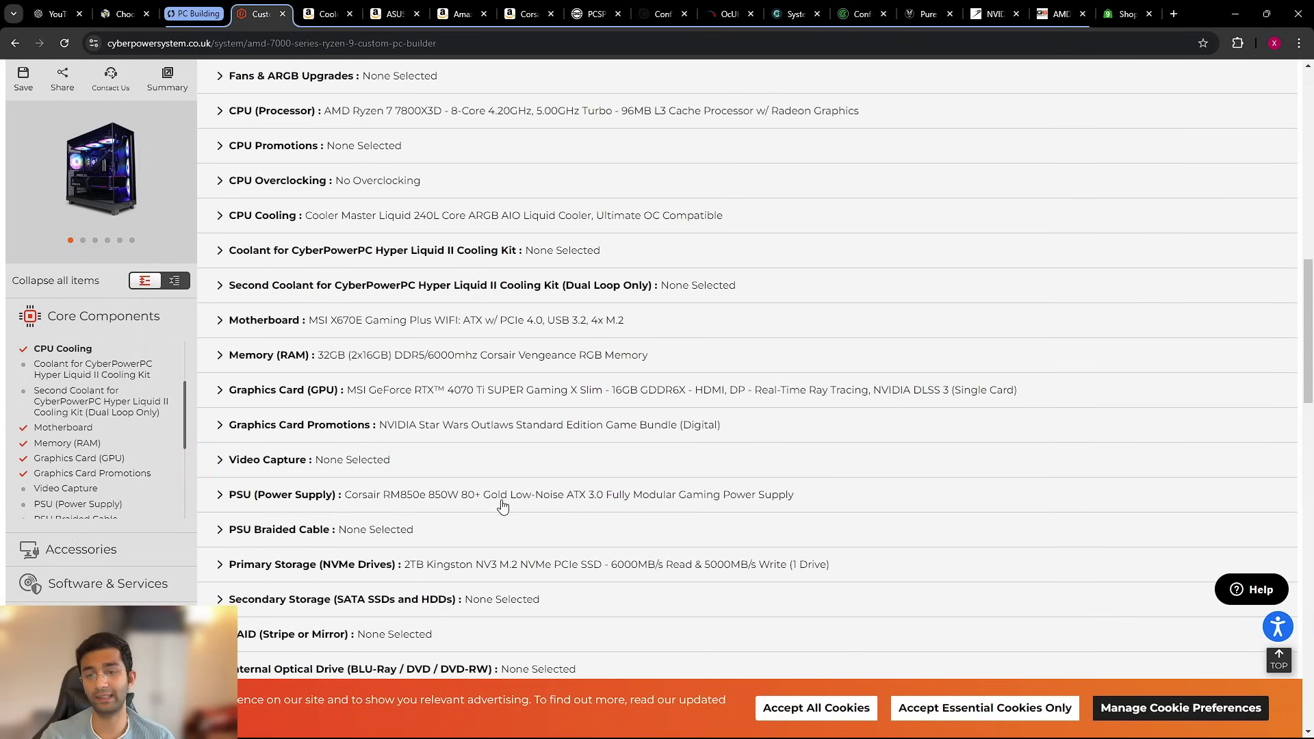
scroll(503, 507, down, 1)
scroll(248, 445, down, 1)
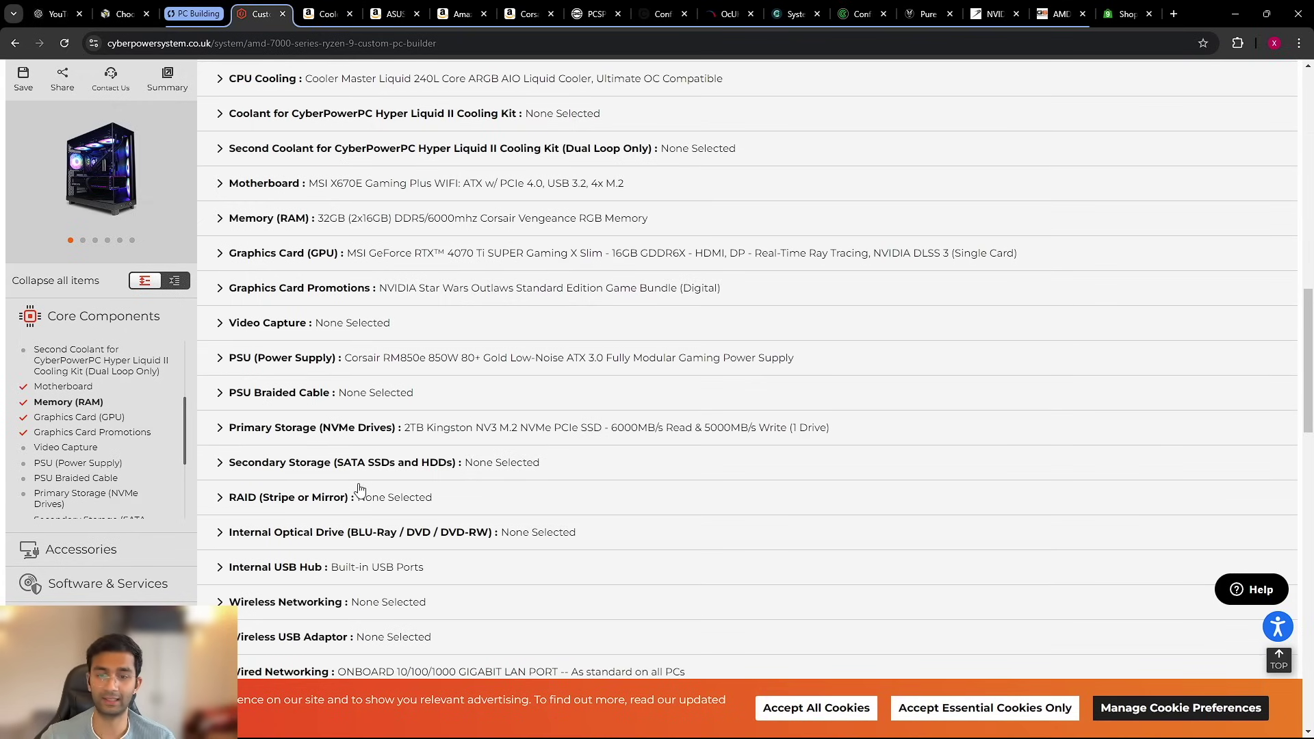
scroll(394, 472, down, 3)
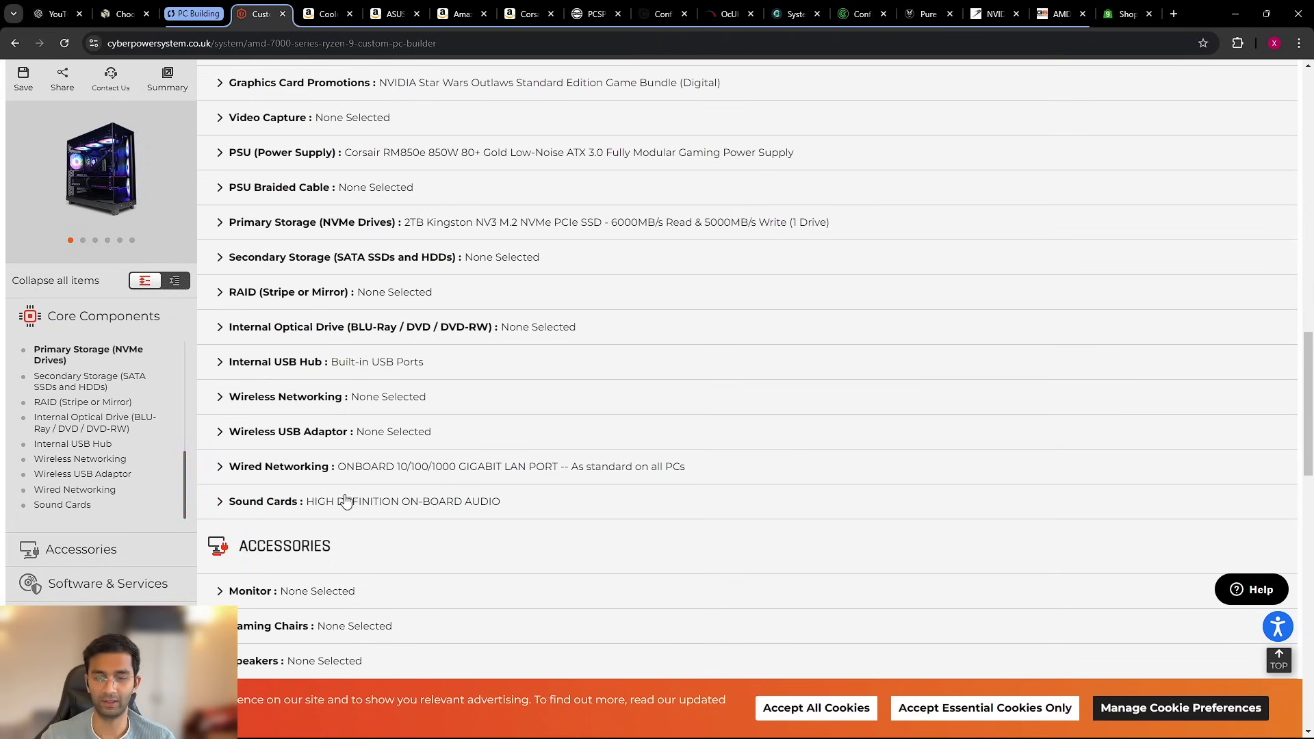
scroll(343, 503, down, 8)
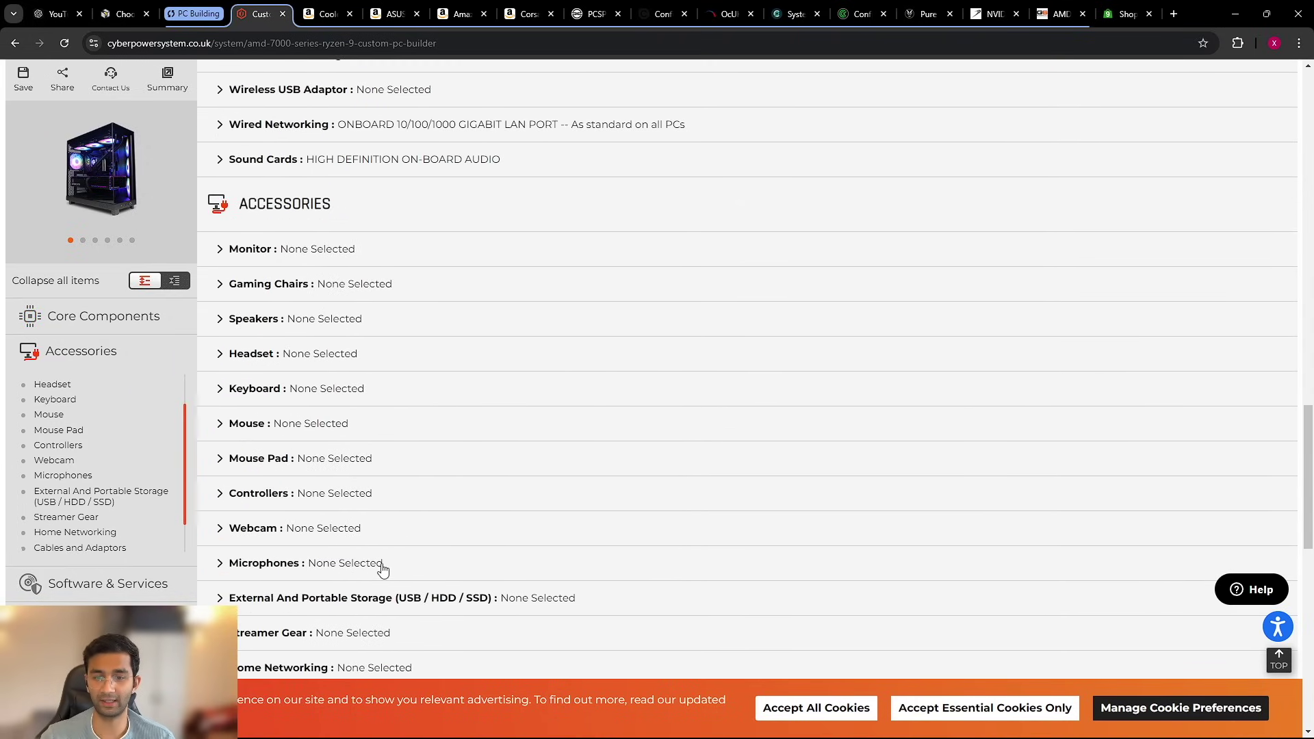
scroll(387, 554, down, 3)
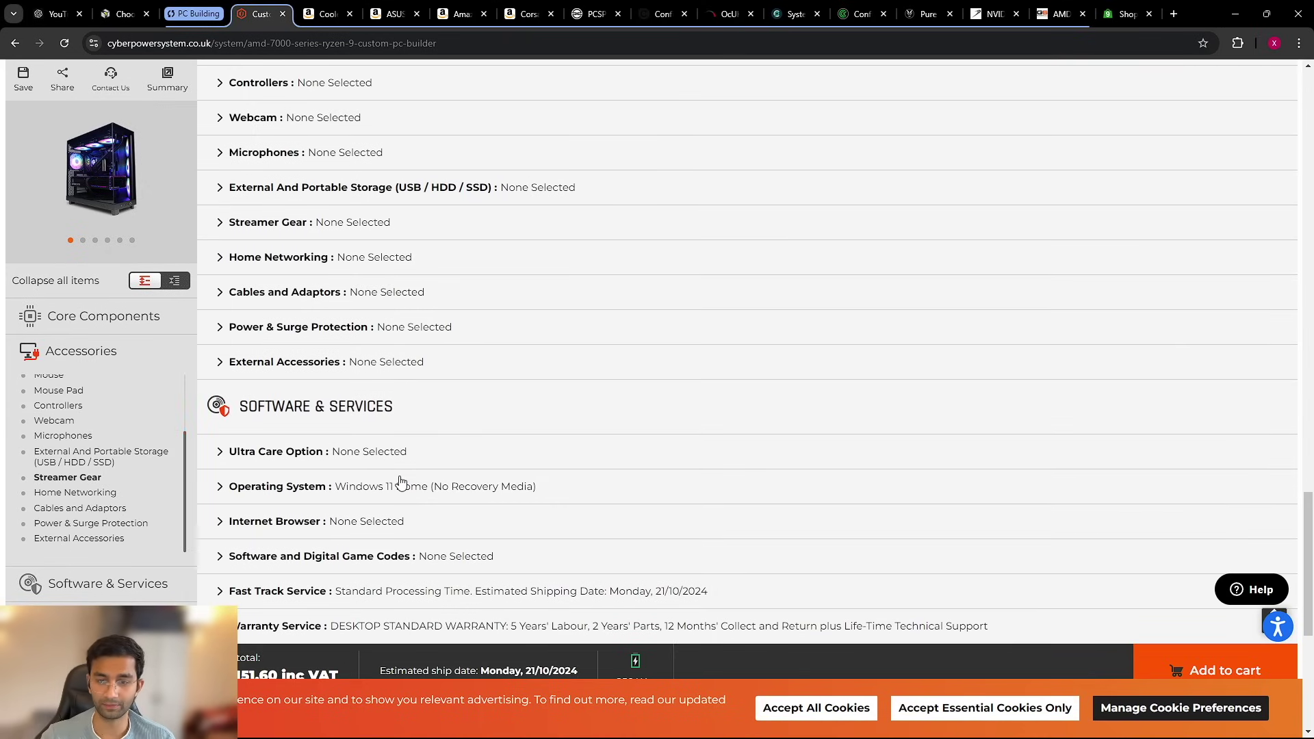
Step: Glance at the online shop page, then go to PCSpecialist's AM5 configurator priced £2,079.00
scroll(401, 481, down, 2)
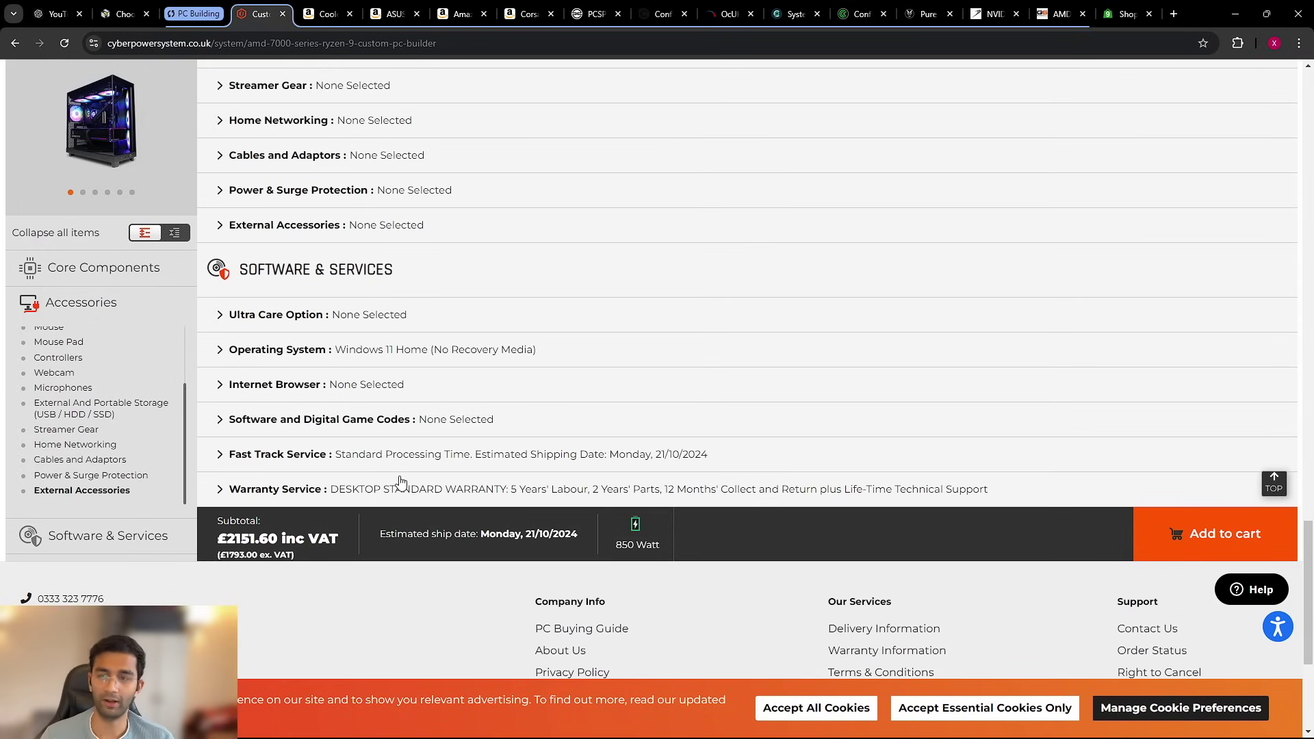
click(1123, 14)
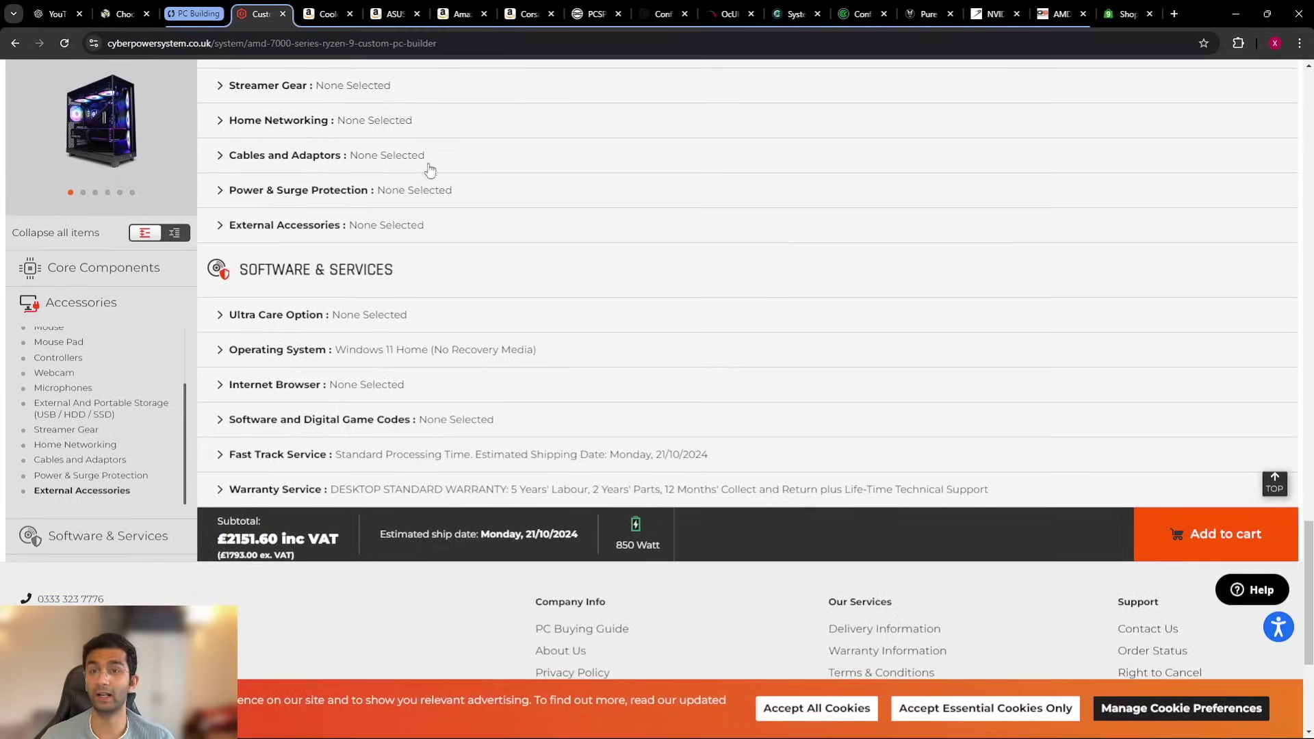
click(573, 15)
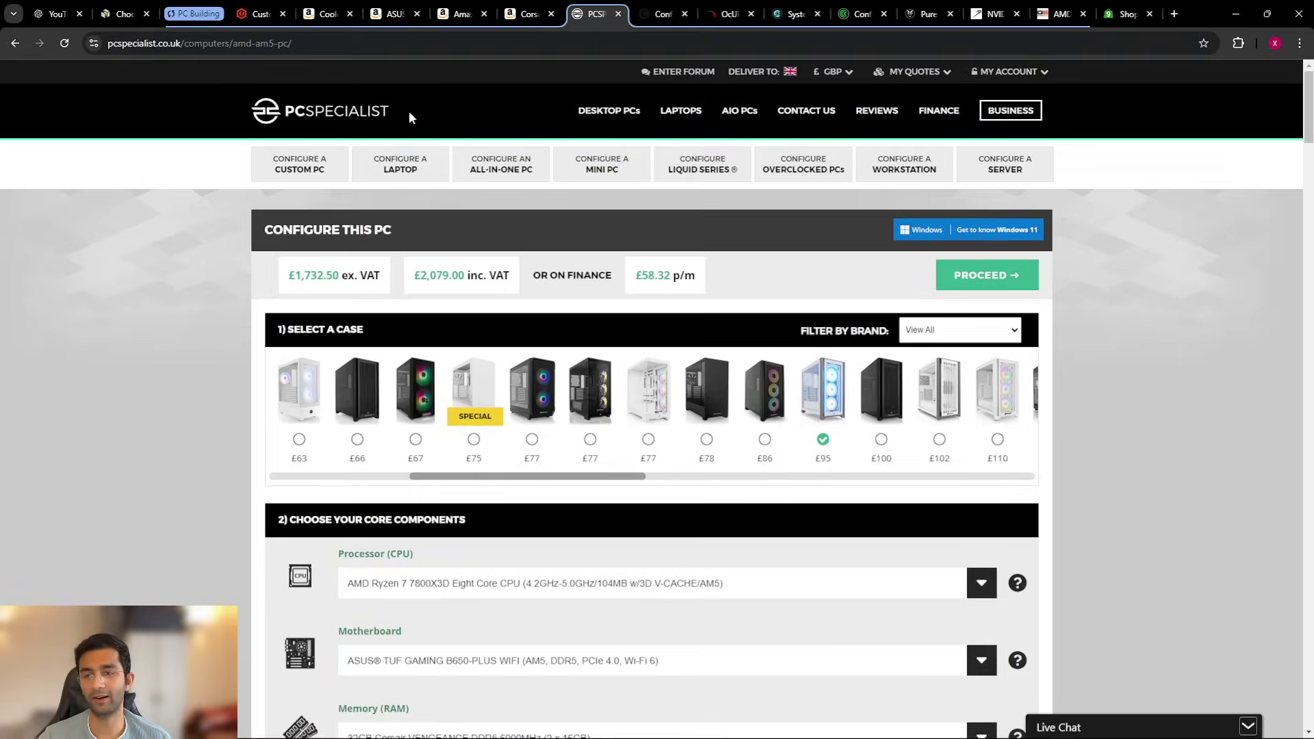
scroll(582, 339, down, 1)
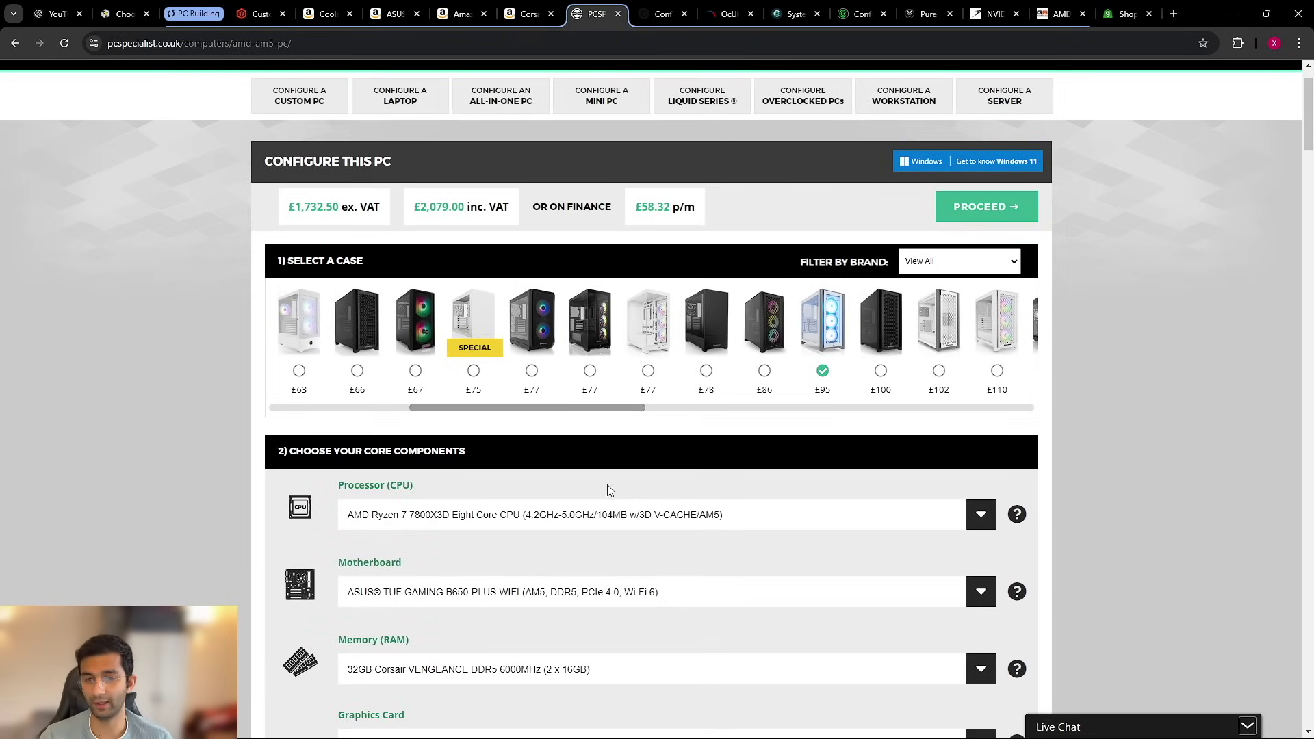
scroll(609, 490, down, 2)
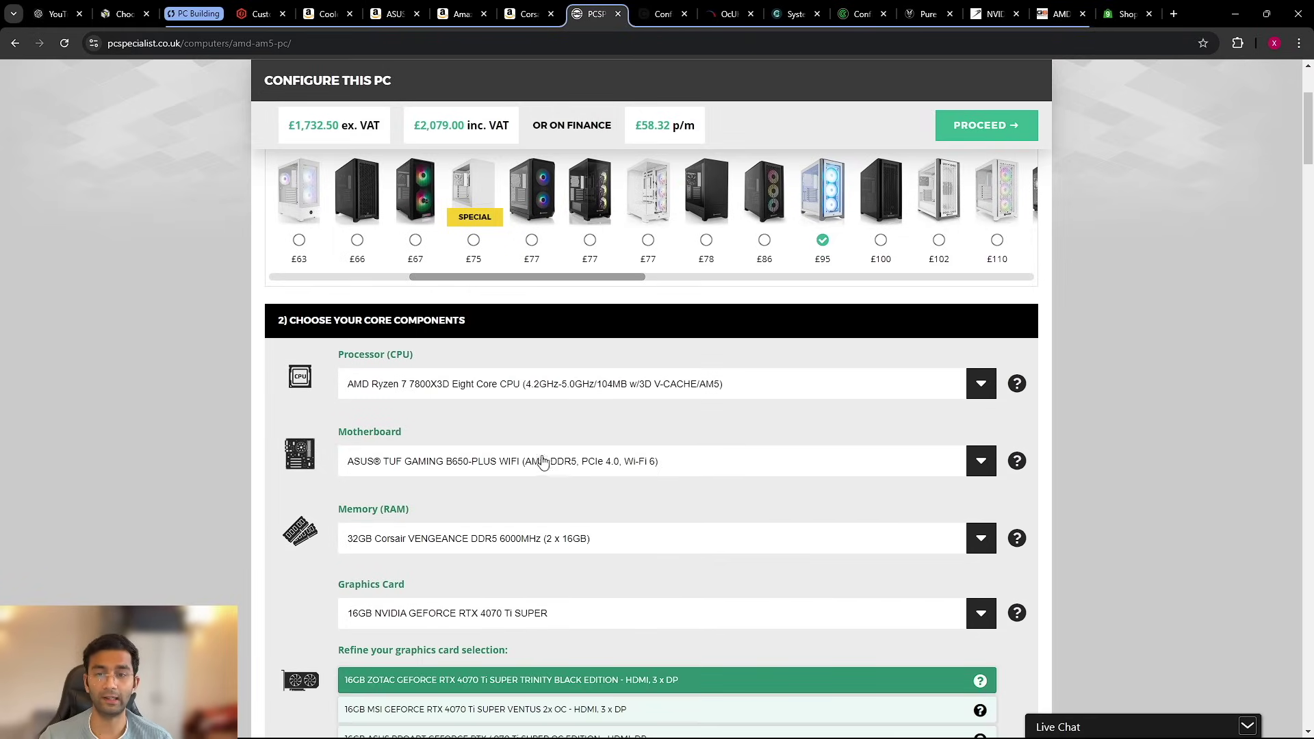
scroll(472, 478, down, 2)
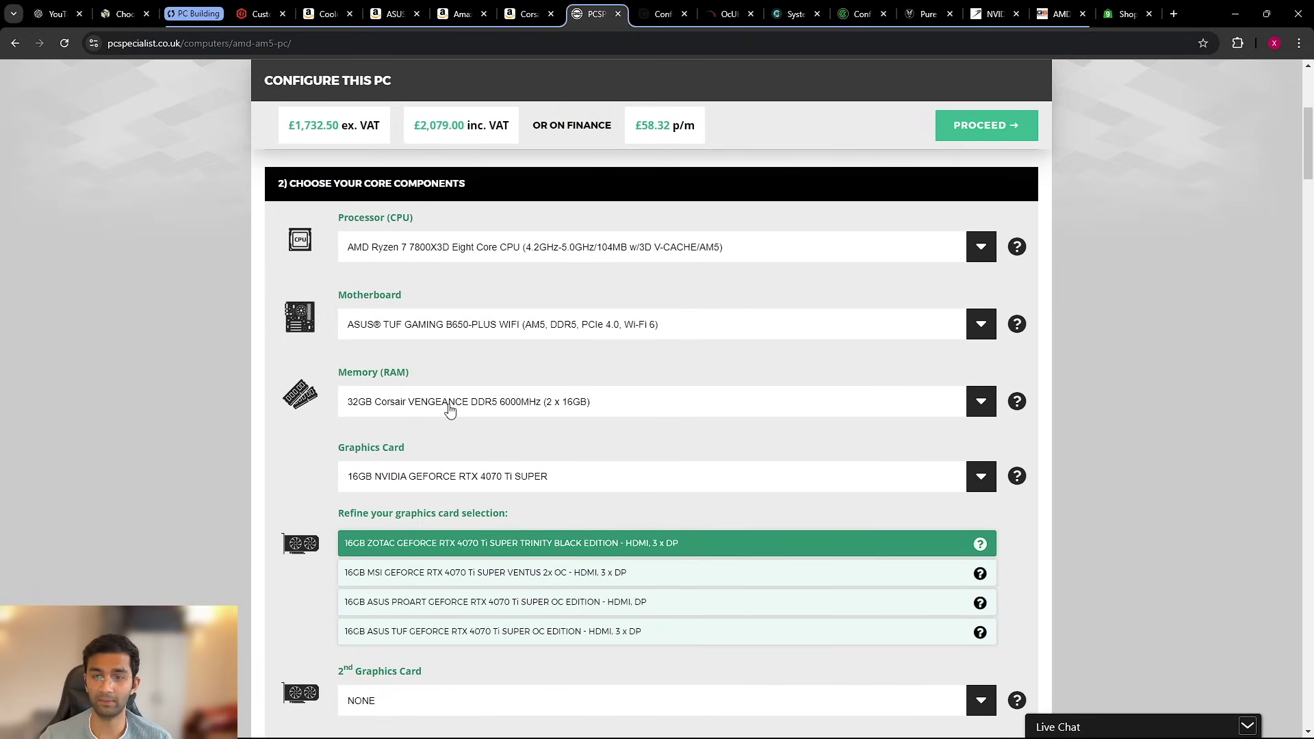
scroll(478, 433, down, 2)
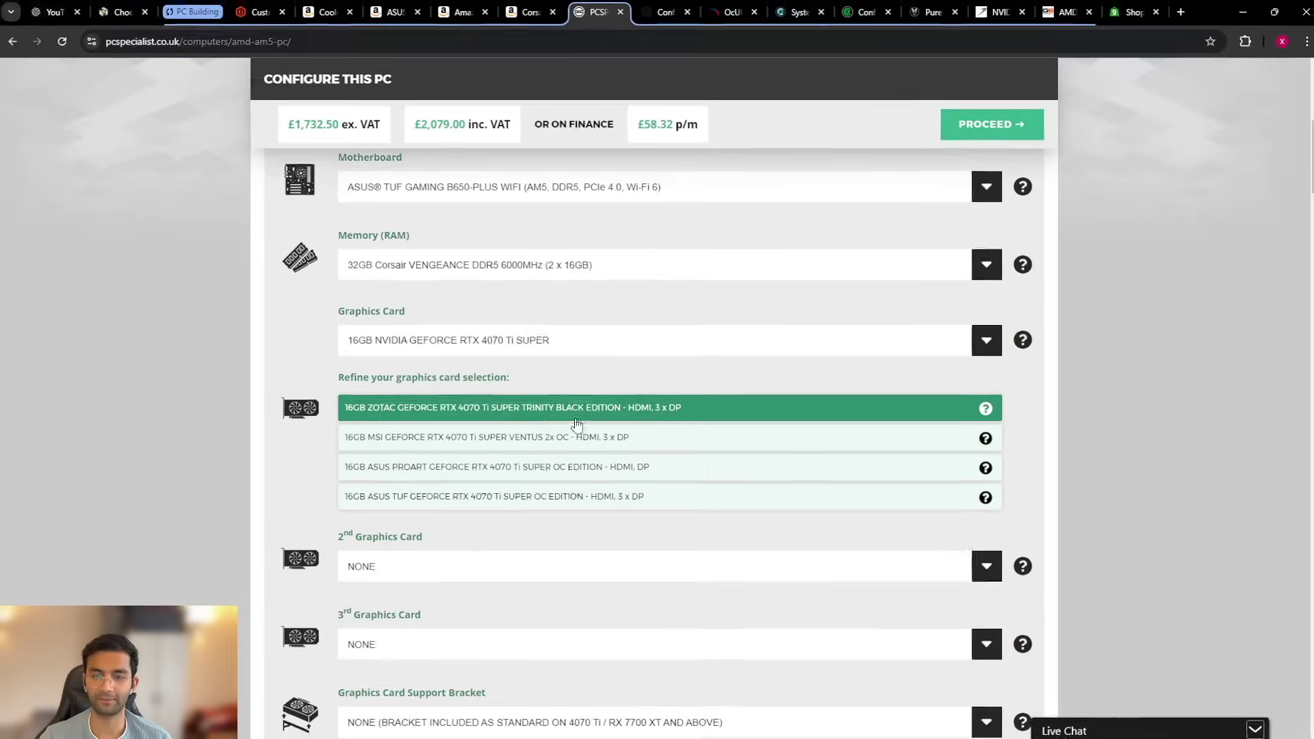
scroll(548, 467, down, 4)
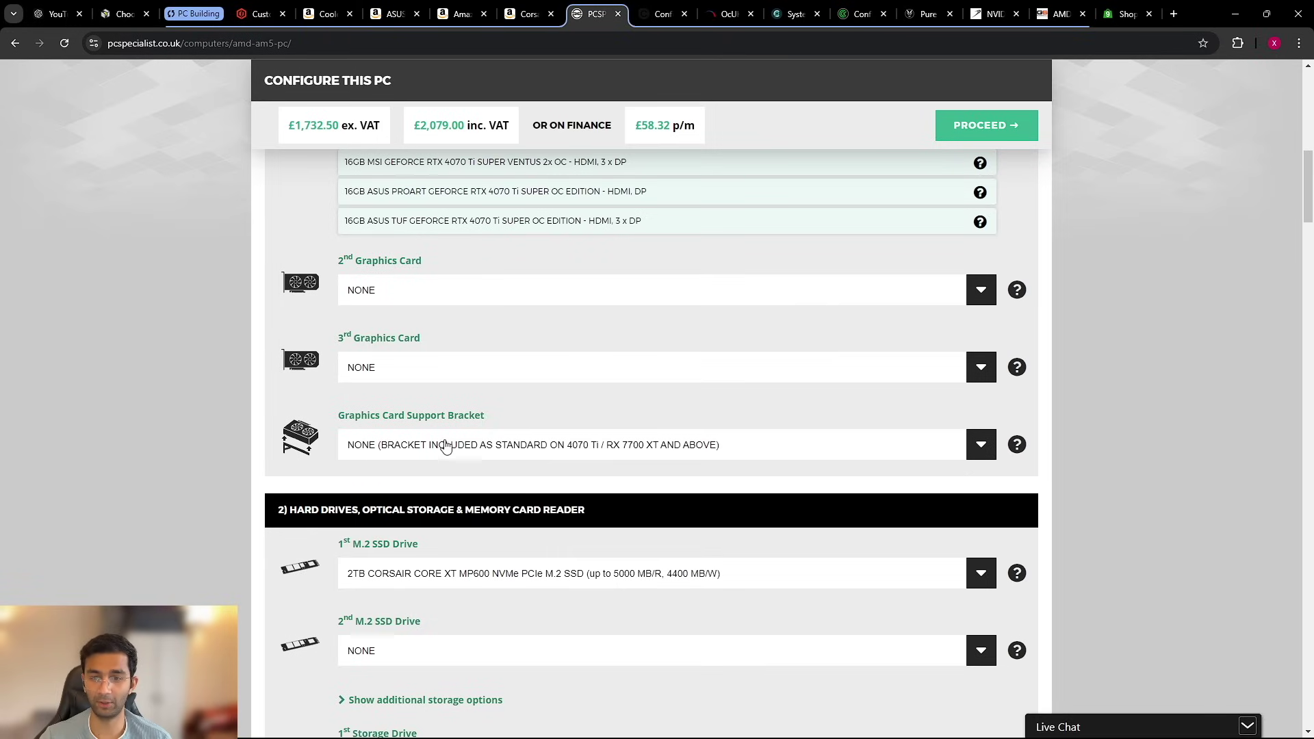
scroll(514, 452, down, 2)
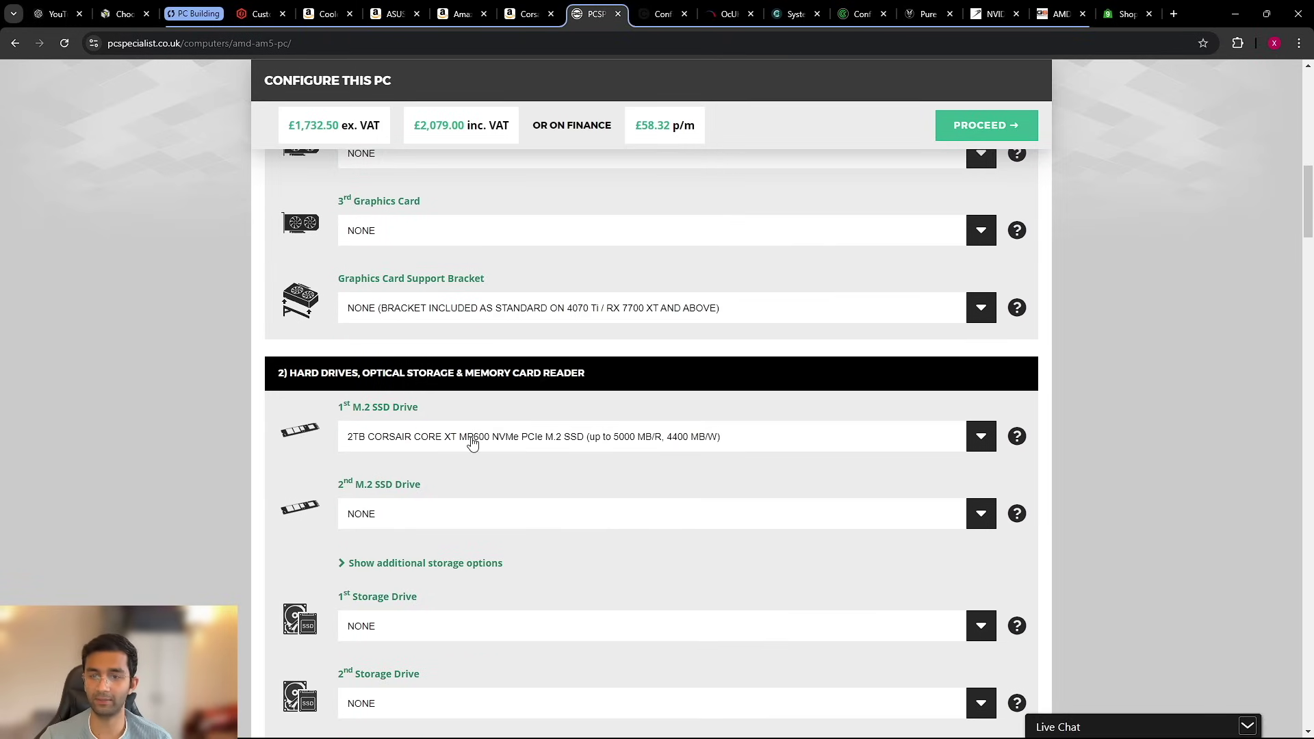
scroll(540, 440, down, 10)
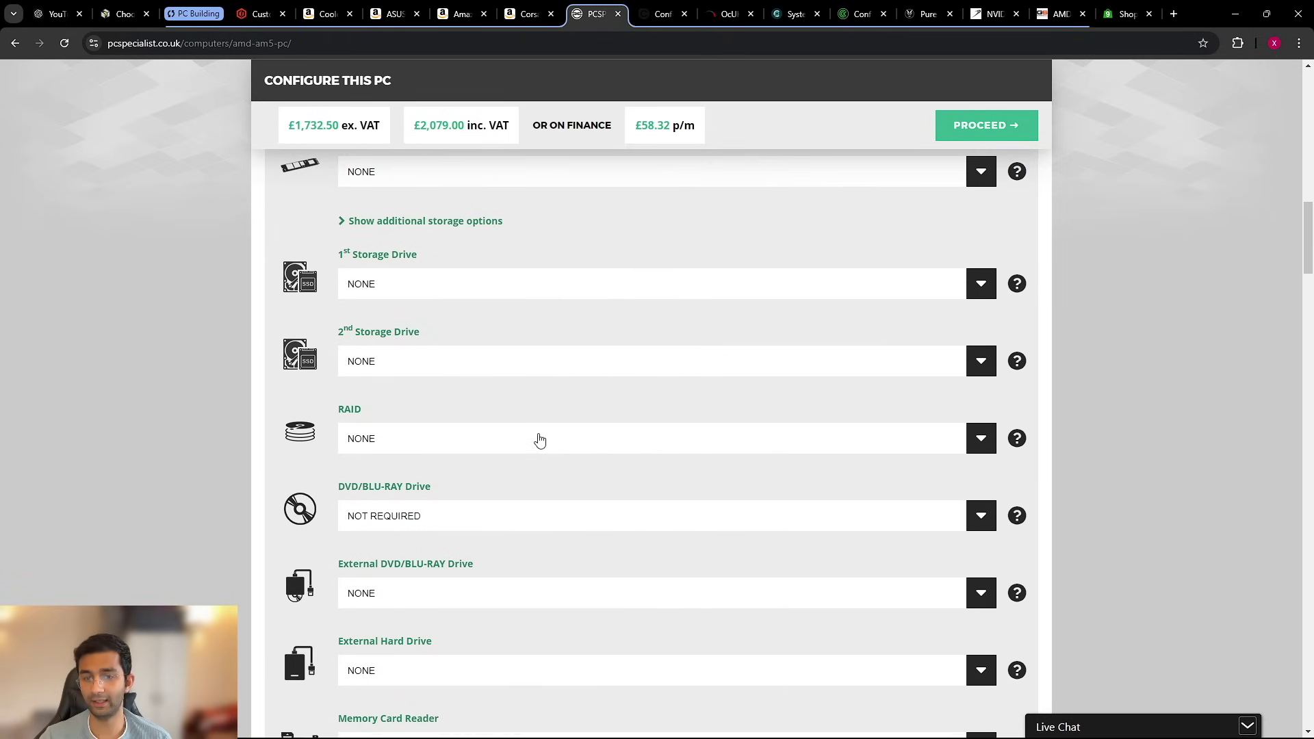
scroll(479, 441, down, 3)
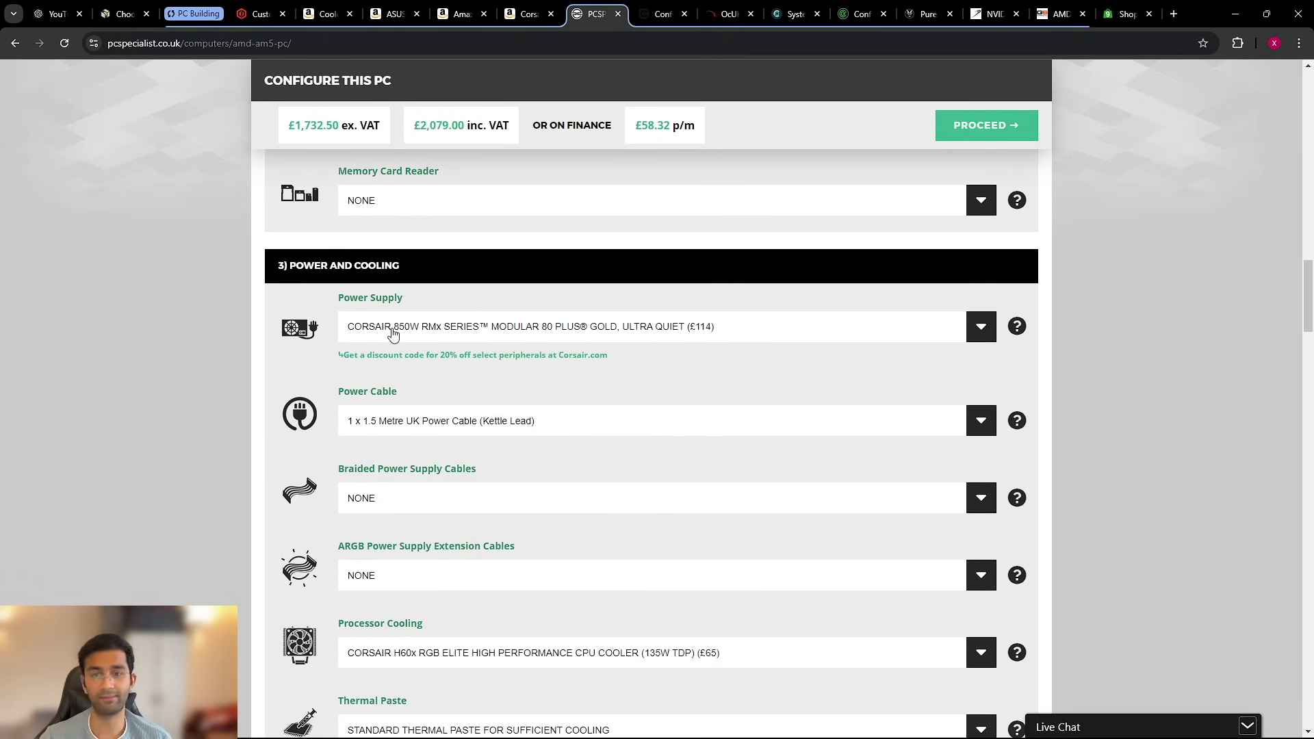
scroll(445, 371, down, 4)
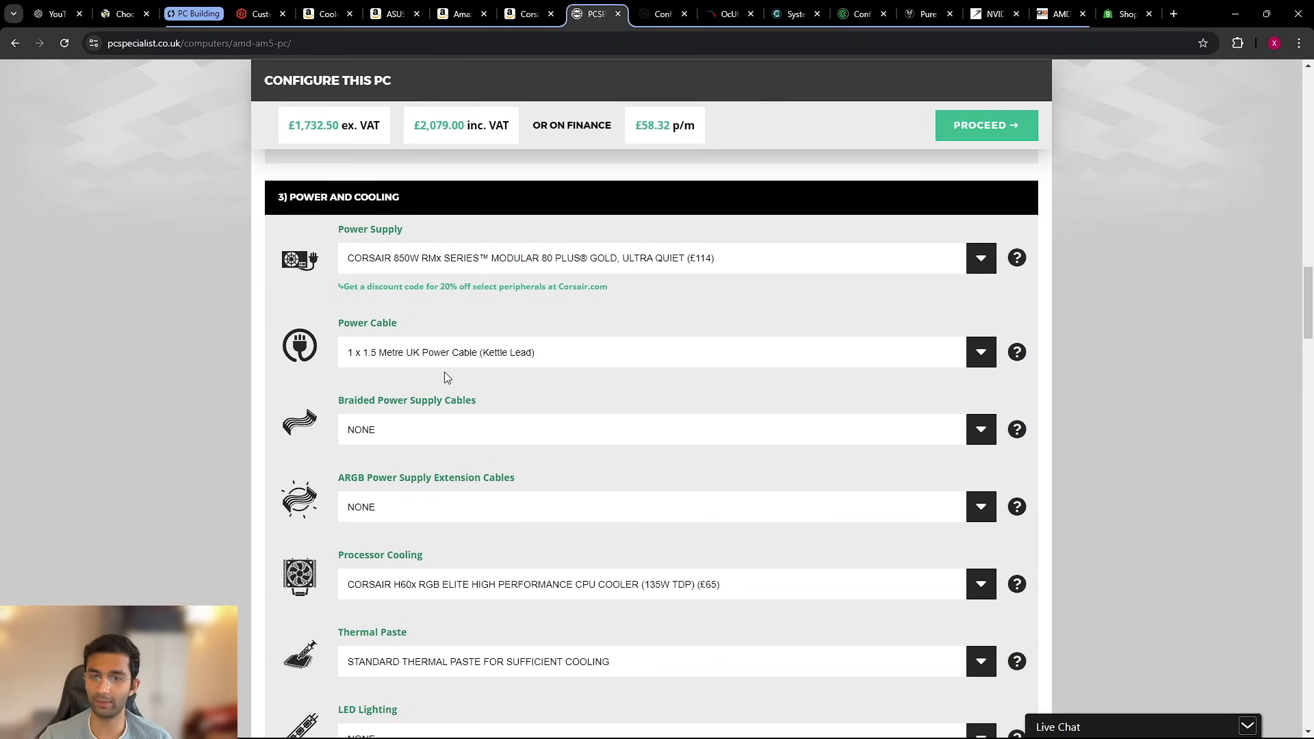
scroll(396, 285, up, 1)
scroll(384, 310, up, 1)
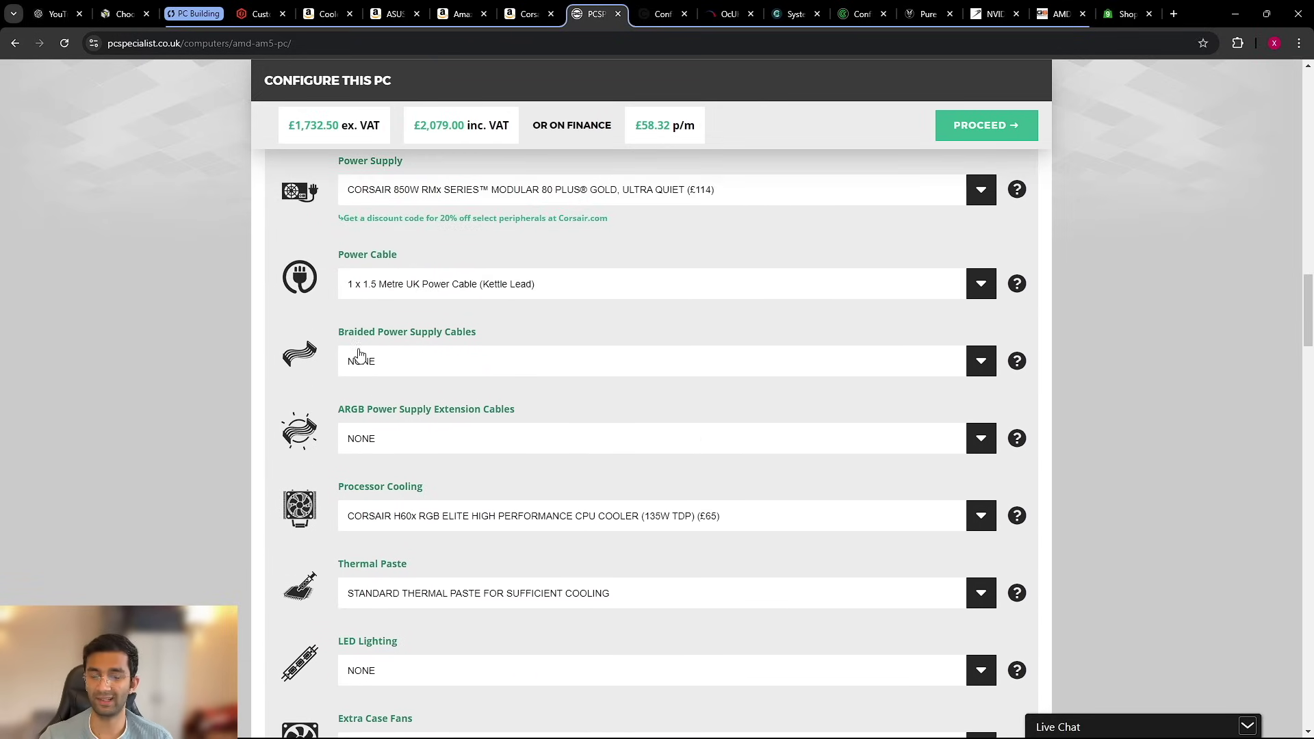
scroll(473, 379, down, 1)
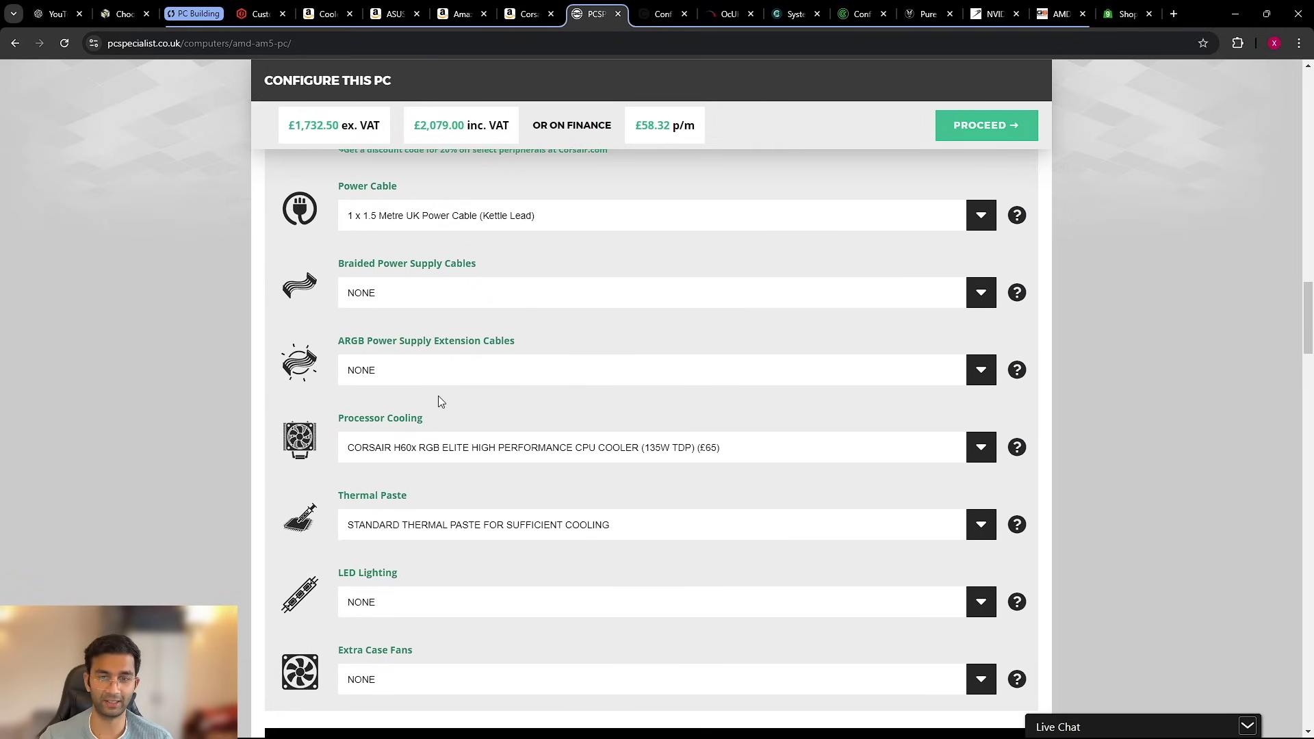
scroll(439, 407, down, 1)
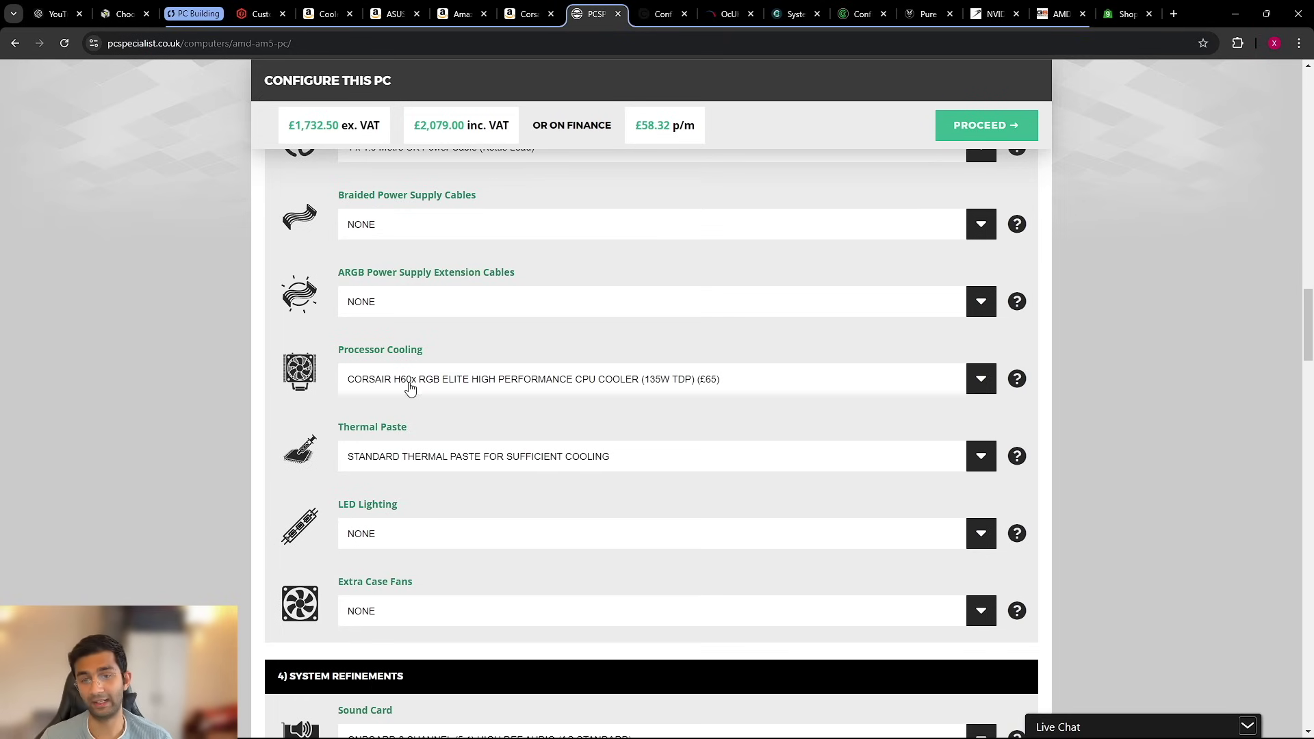
click(520, 388)
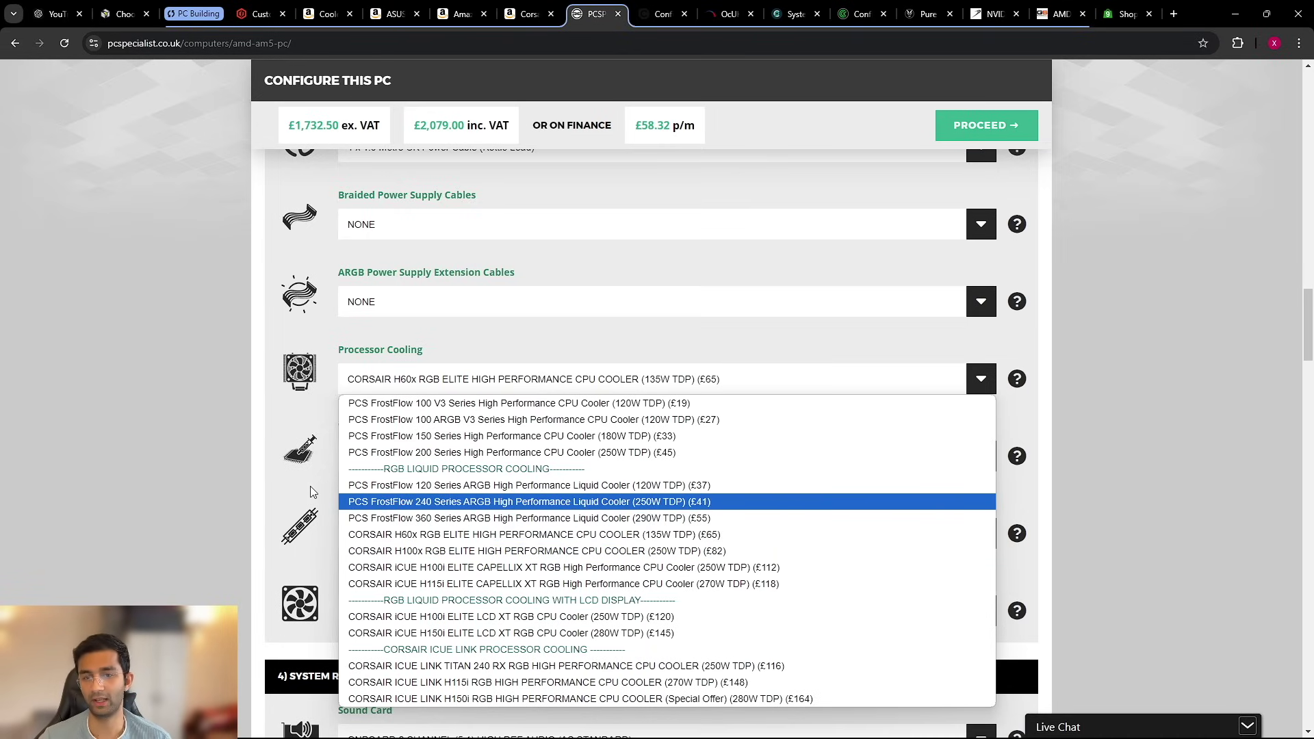
click(283, 472)
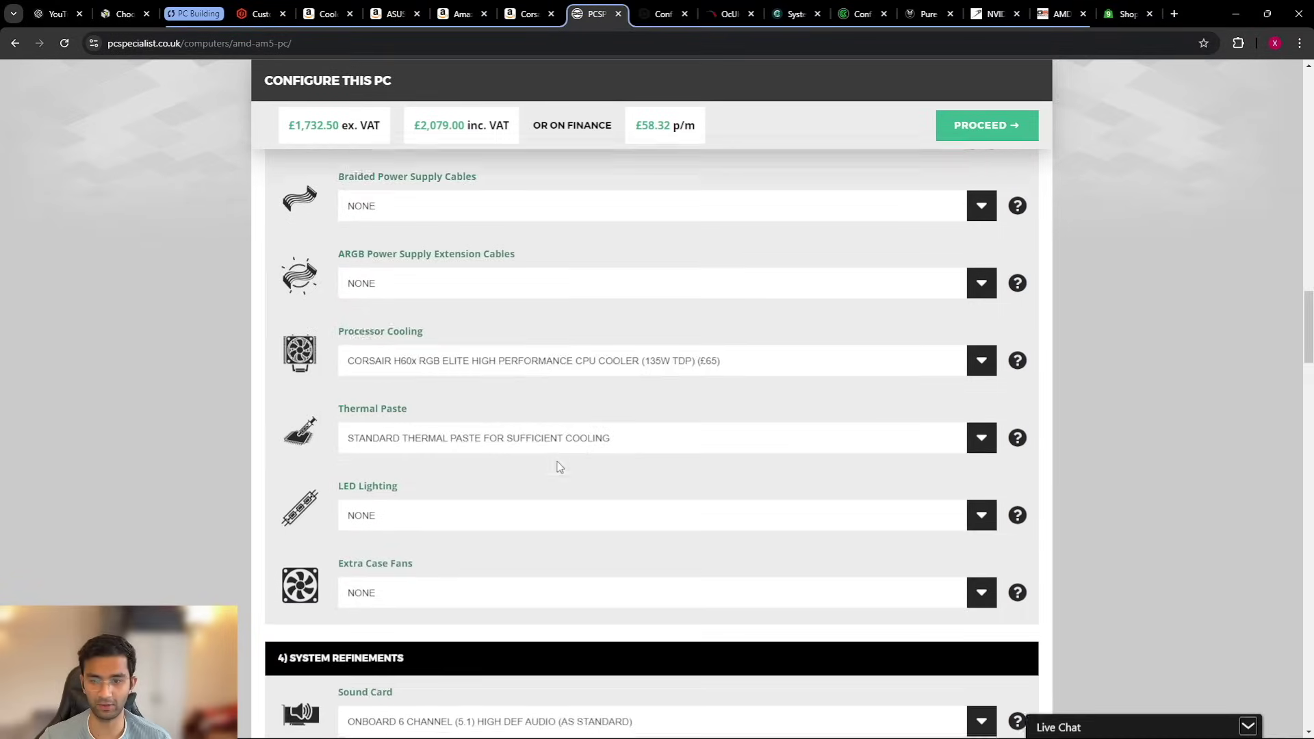
scroll(329, 534, down, 4)
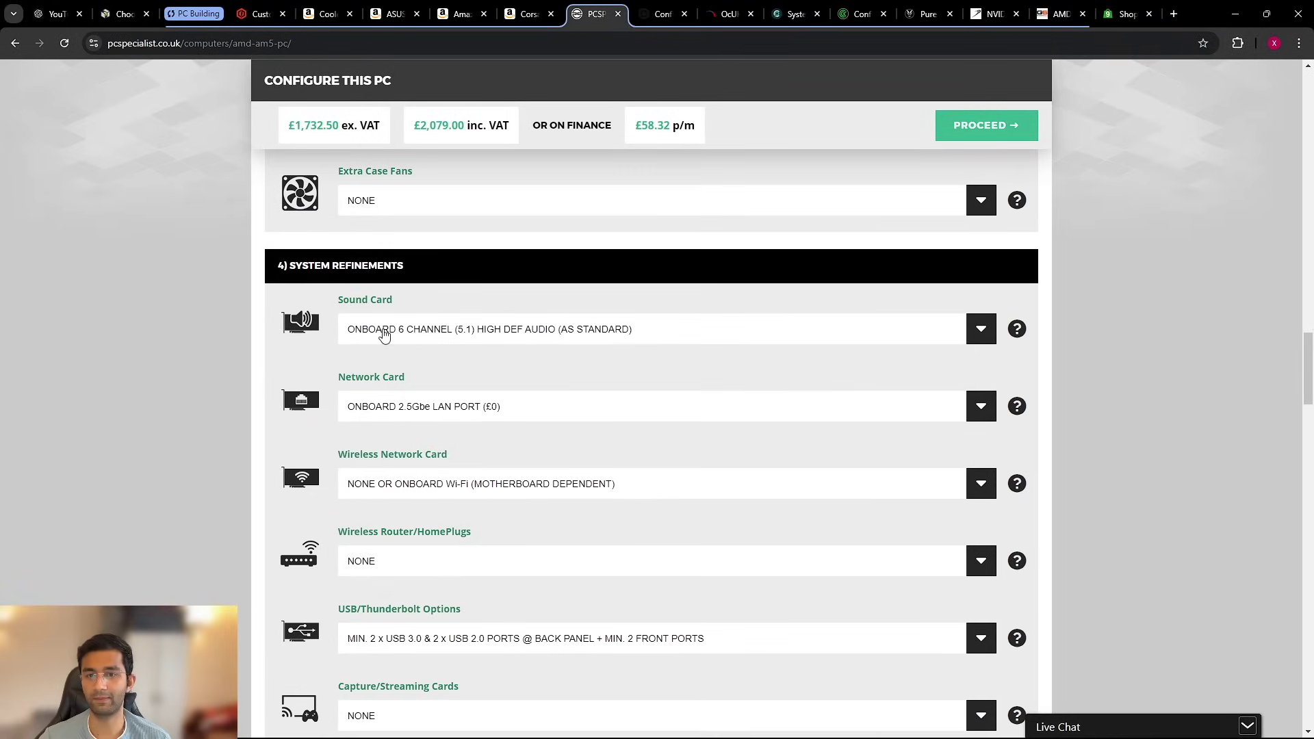
scroll(426, 425, down, 1)
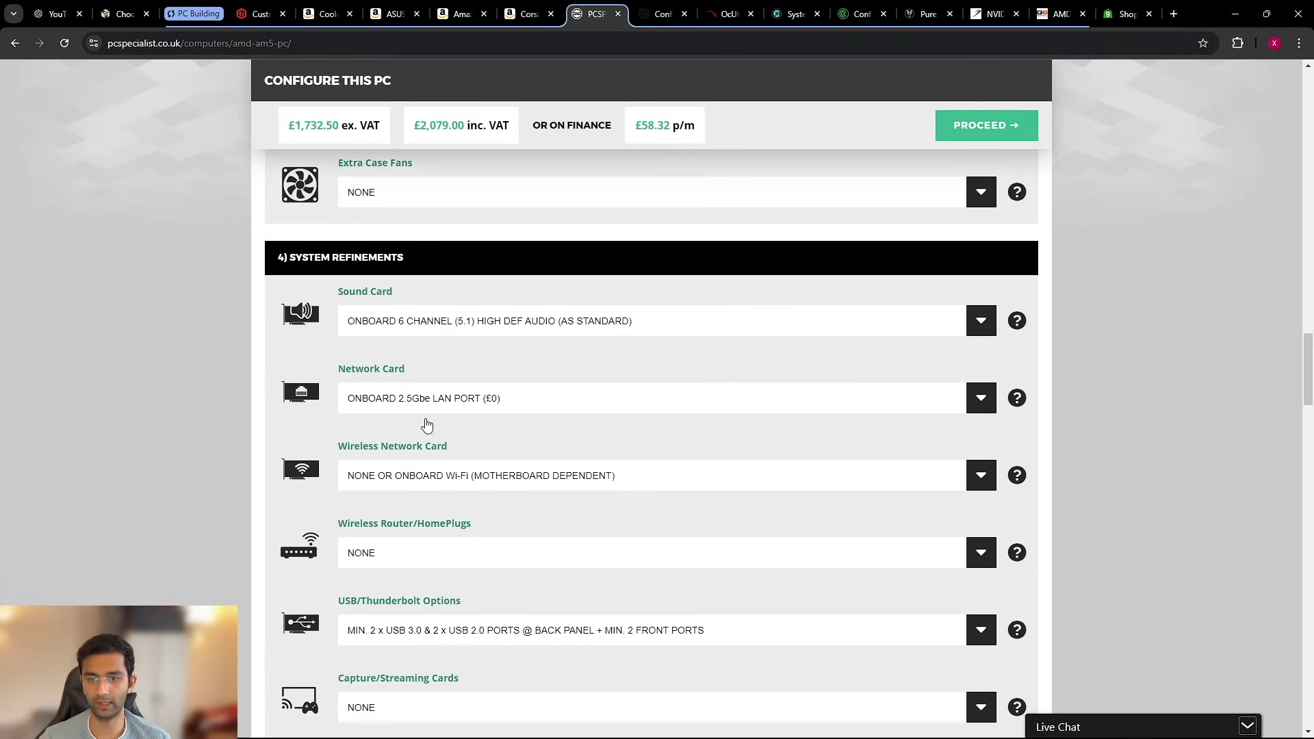
scroll(424, 428, down, 1)
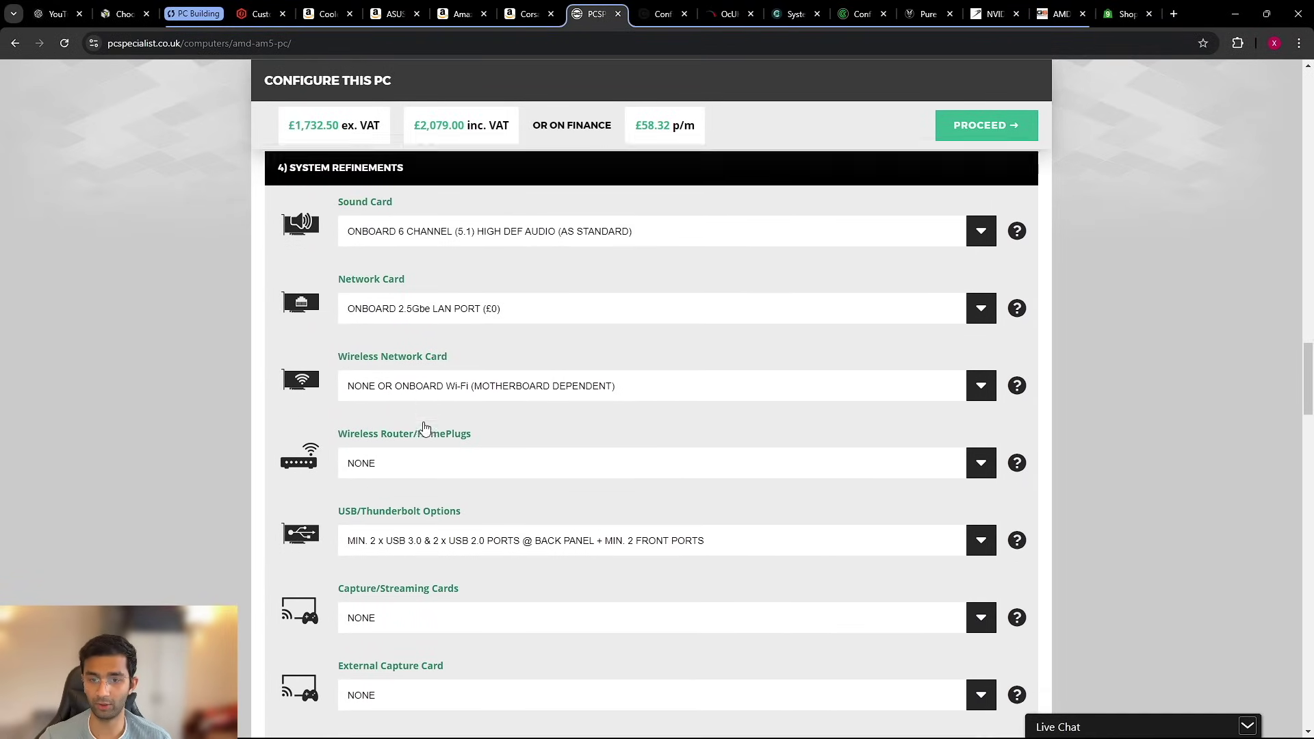
scroll(411, 441, down, 6)
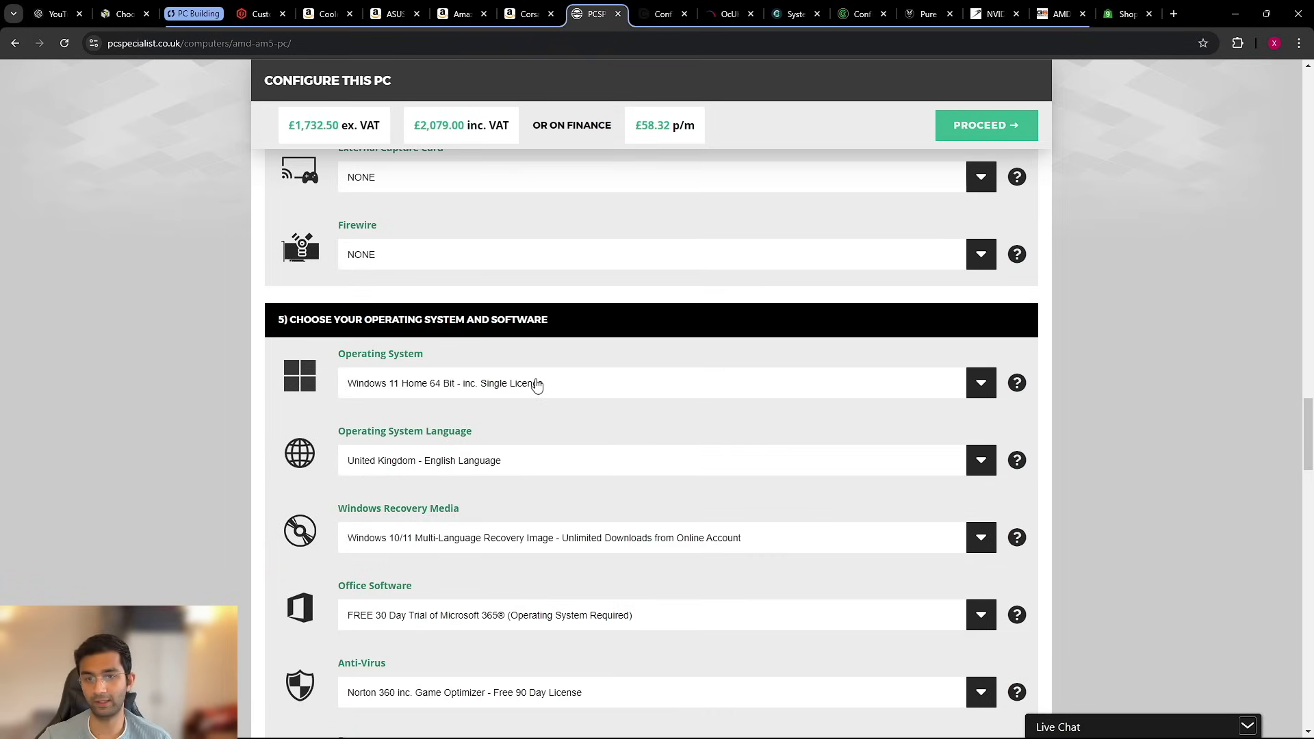
scroll(536, 384, down, 4)
scroll(536, 384, down, 3)
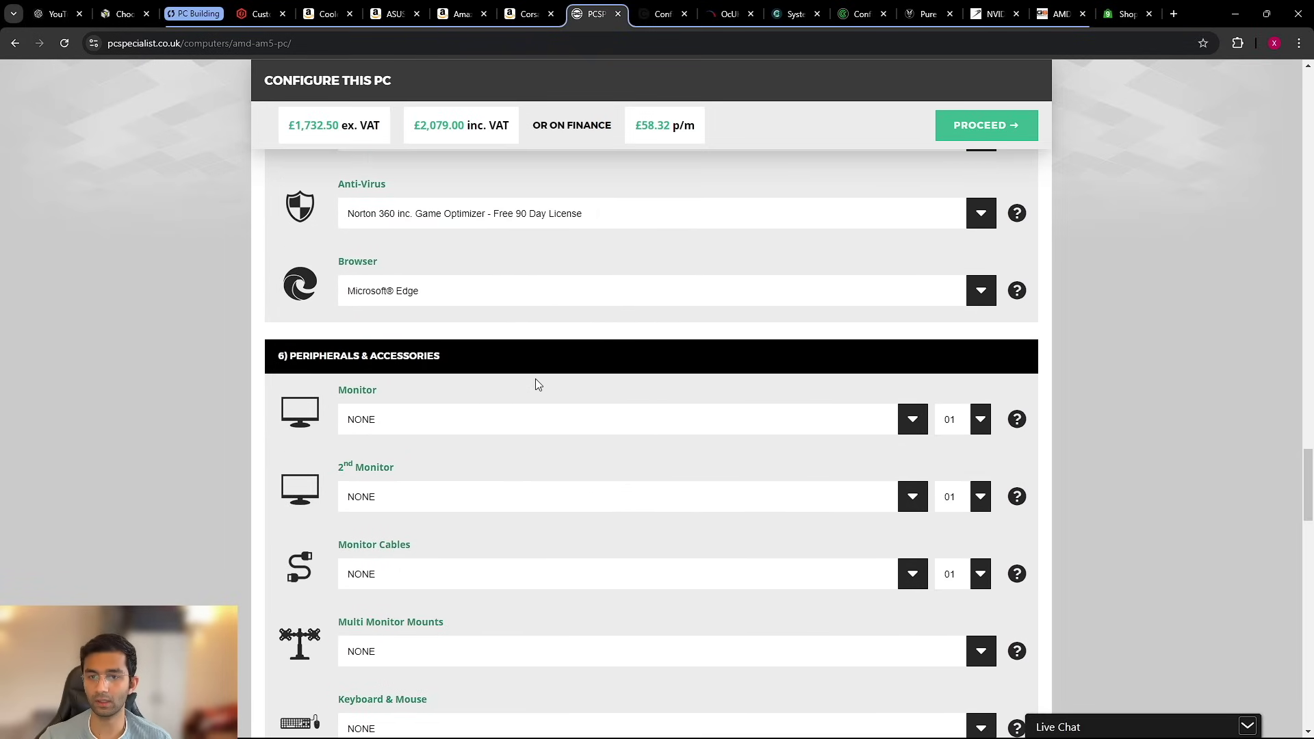
scroll(536, 384, down, 3)
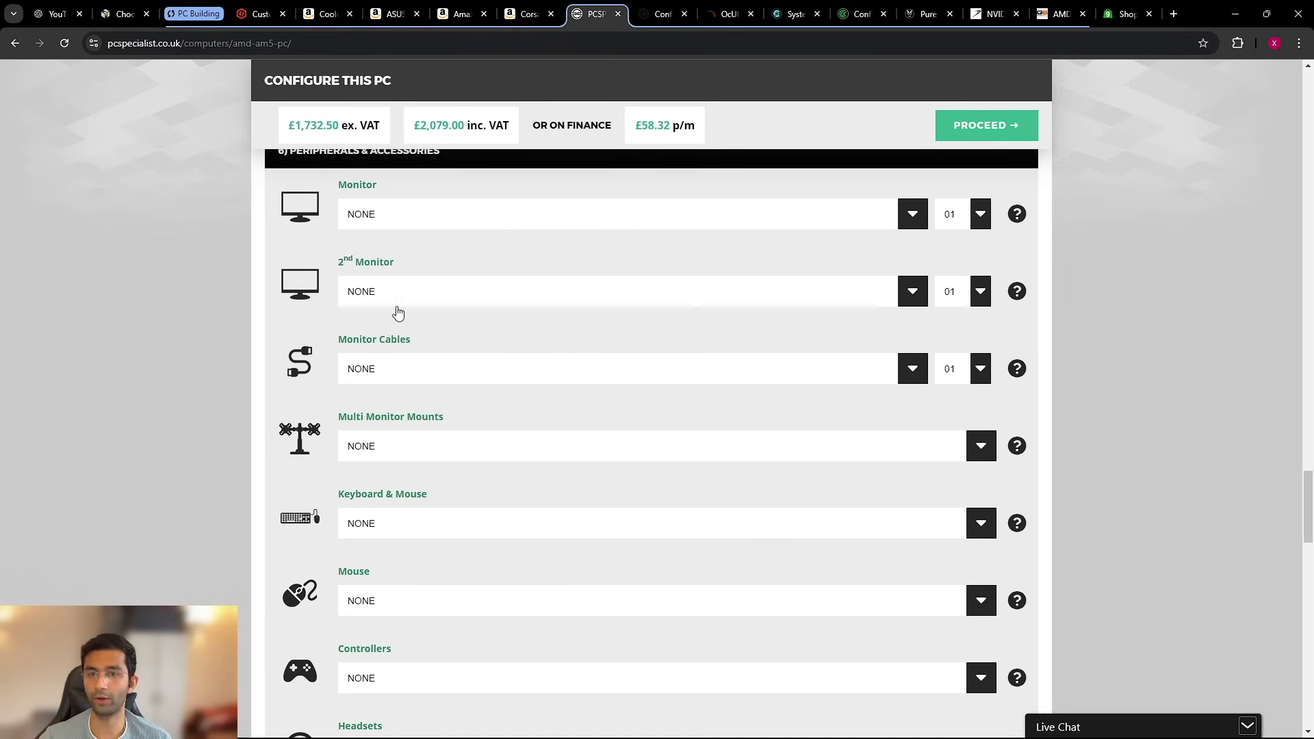
scroll(397, 314, down, 4)
scroll(401, 331, down, 15)
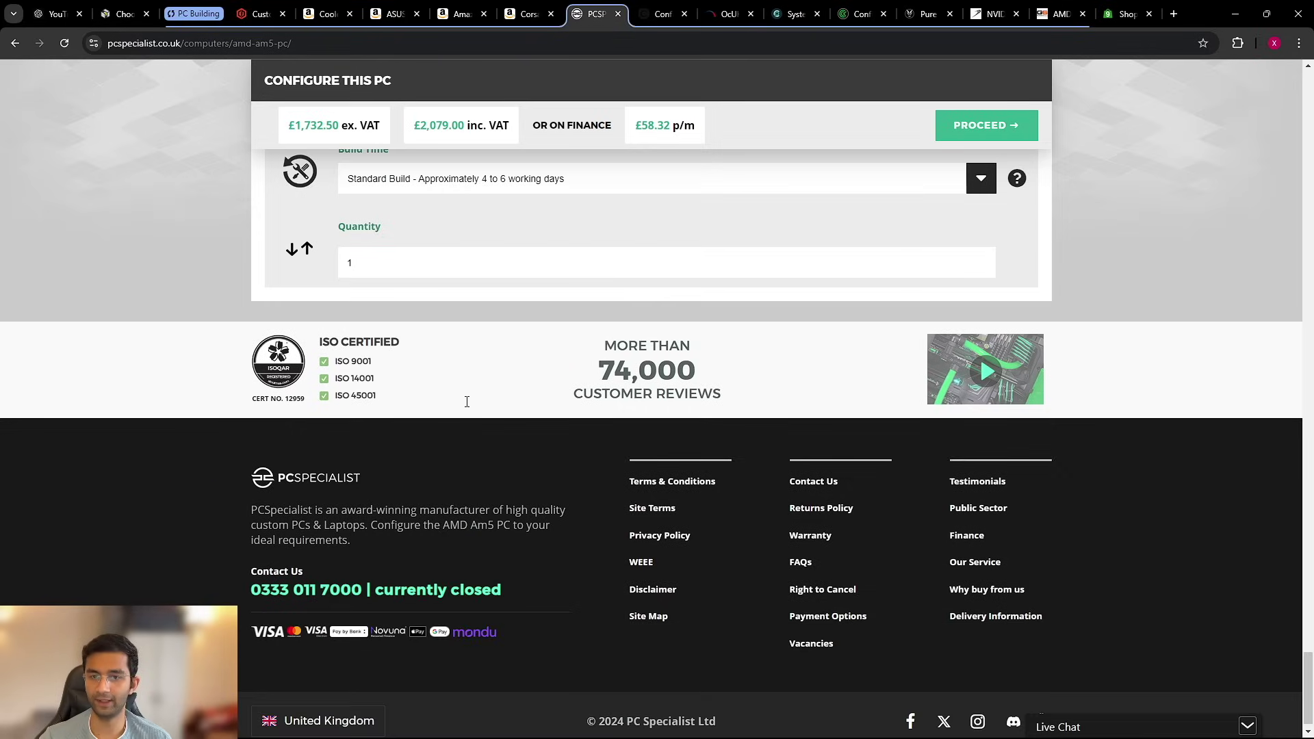
scroll(479, 400, up, 4)
scroll(483, 399, up, 15)
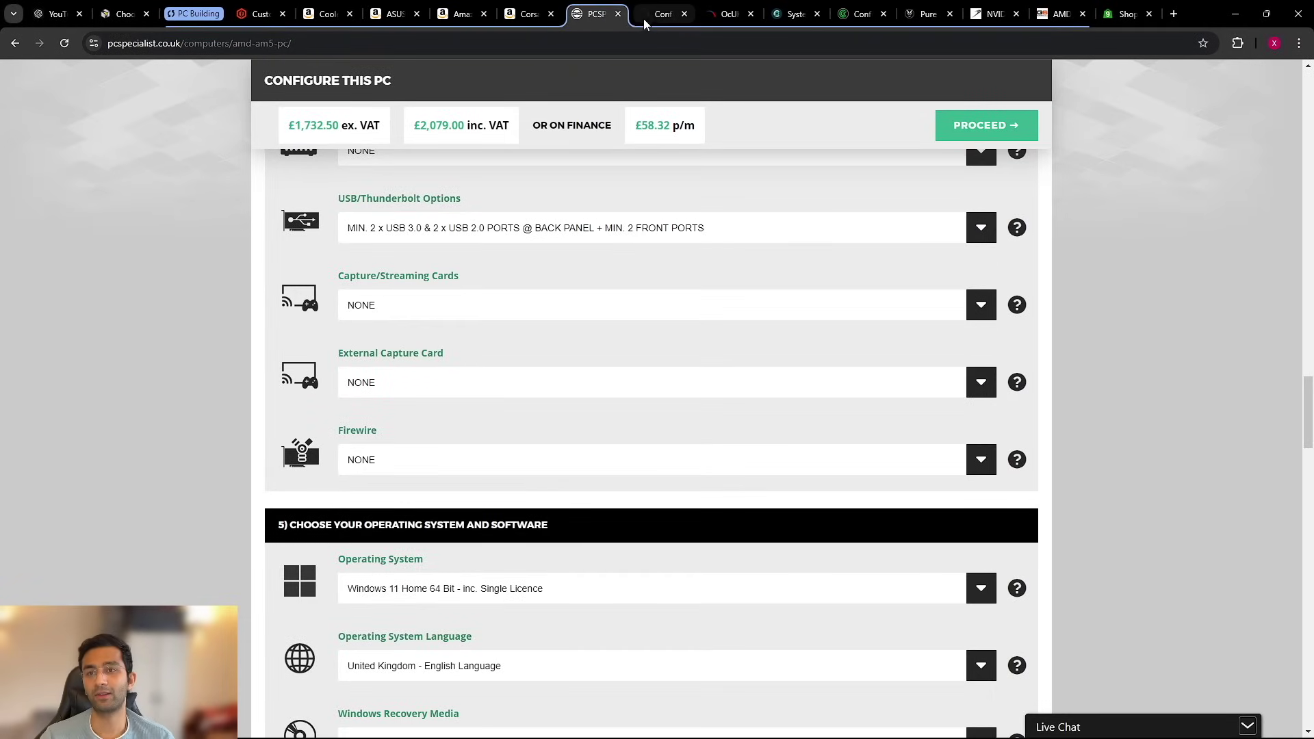
Step: In Chillblast's configurator, deselect and reselect the NZXT H7 Flow case to see its price
click(655, 21)
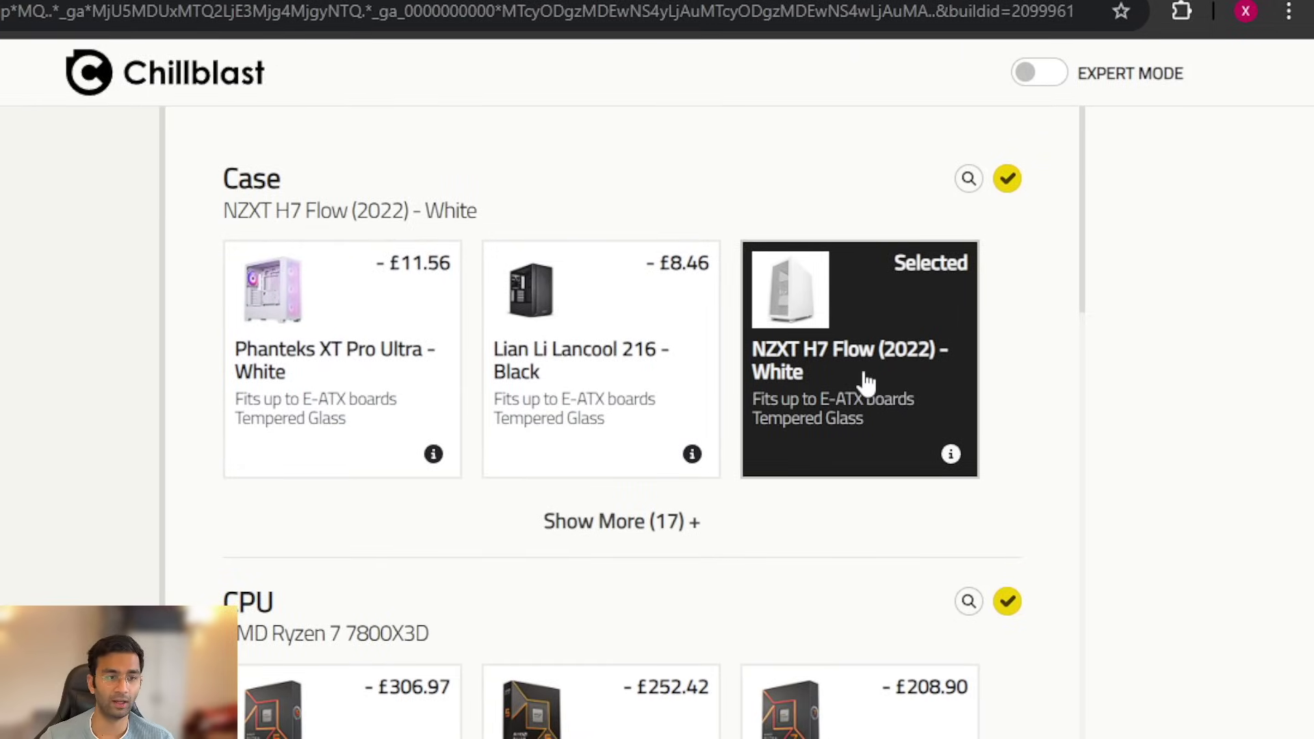
click(866, 381)
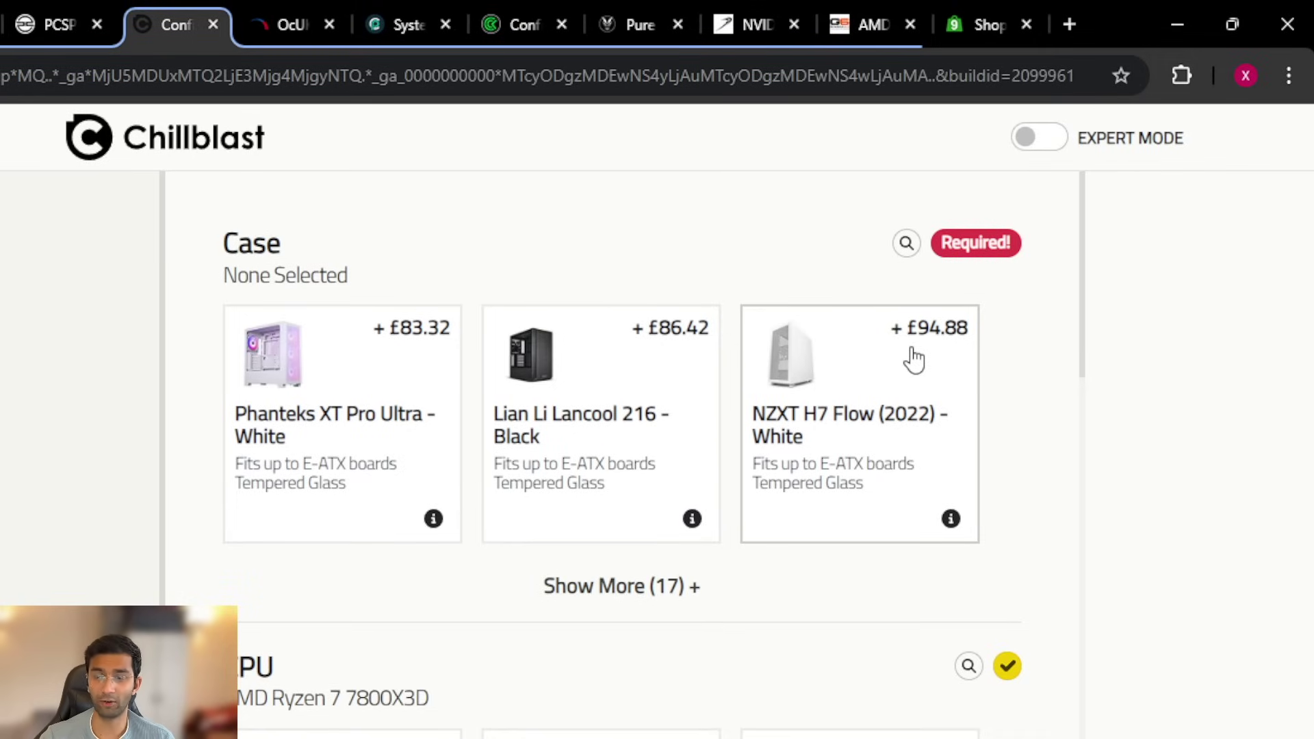
click(914, 358)
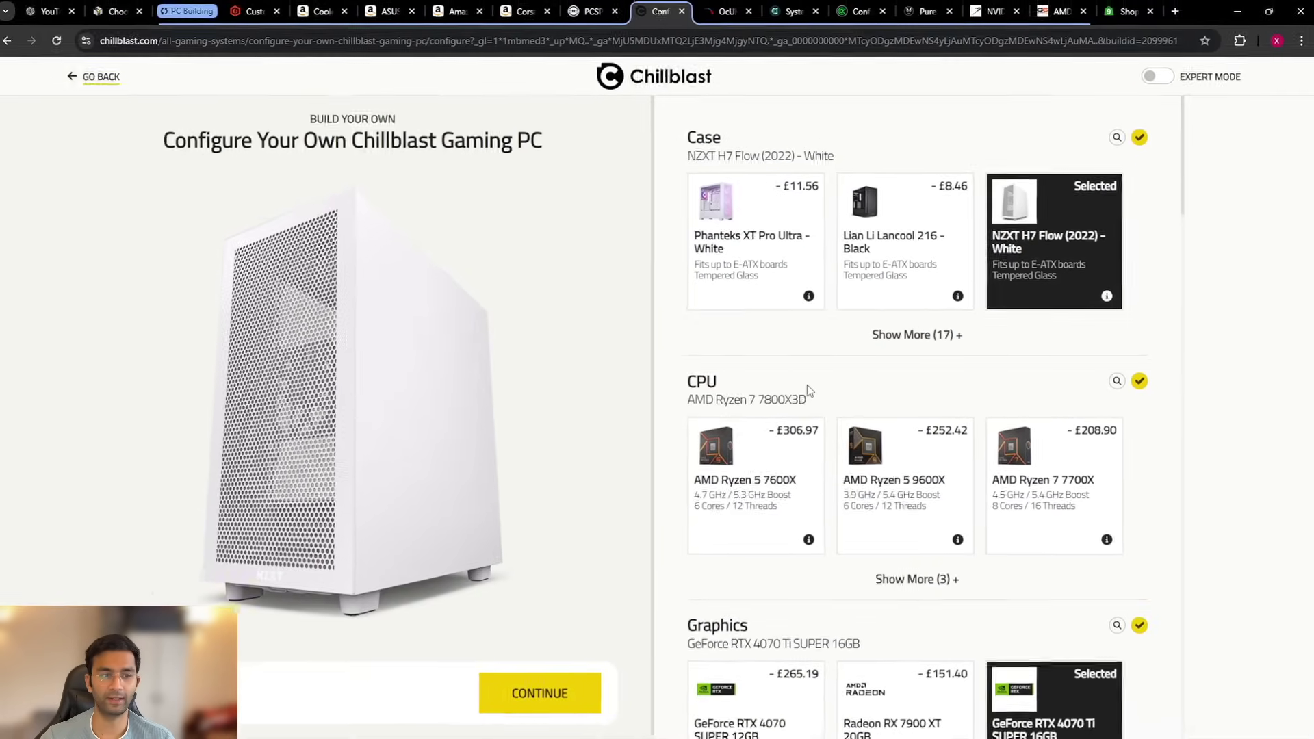
Step: Show three more motherboards and reselect the Gigabyte B650 AORUS ELITE AX ICE
scroll(614, 466, down, 3)
scroll(810, 393, down, 3)
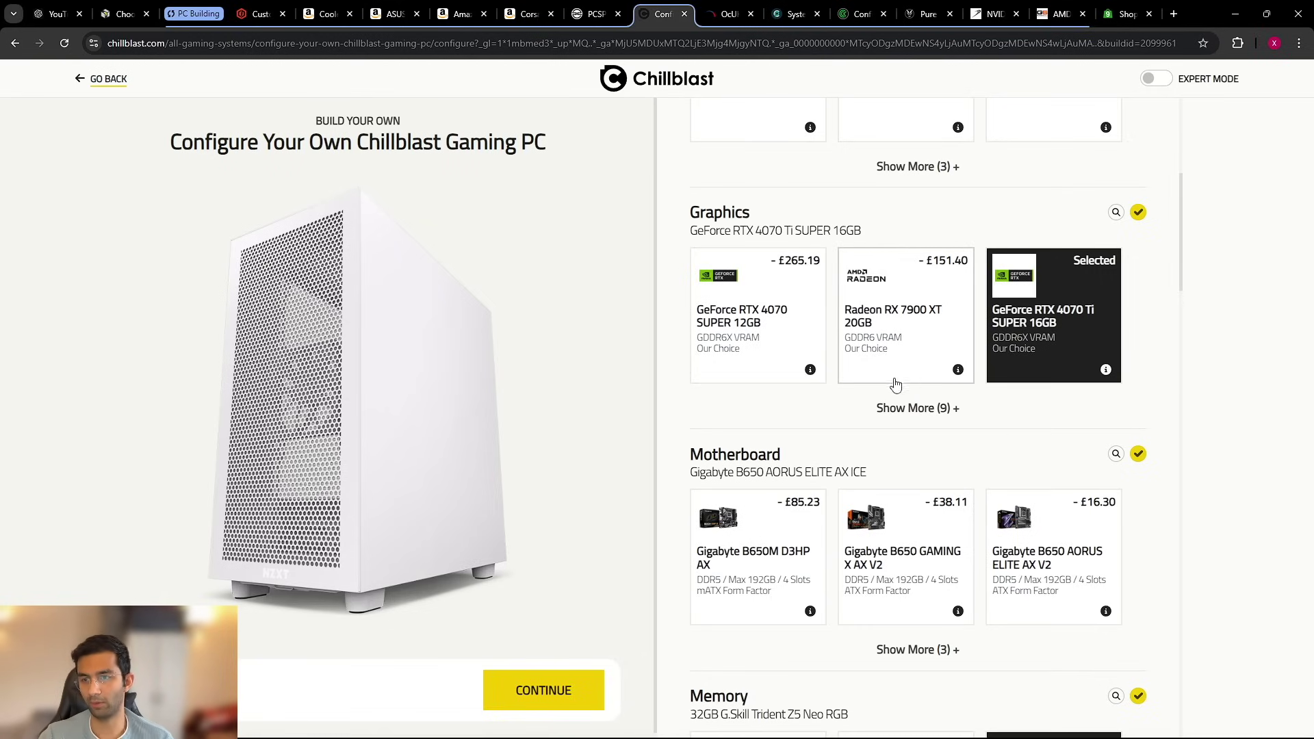
scroll(840, 417, down, 3)
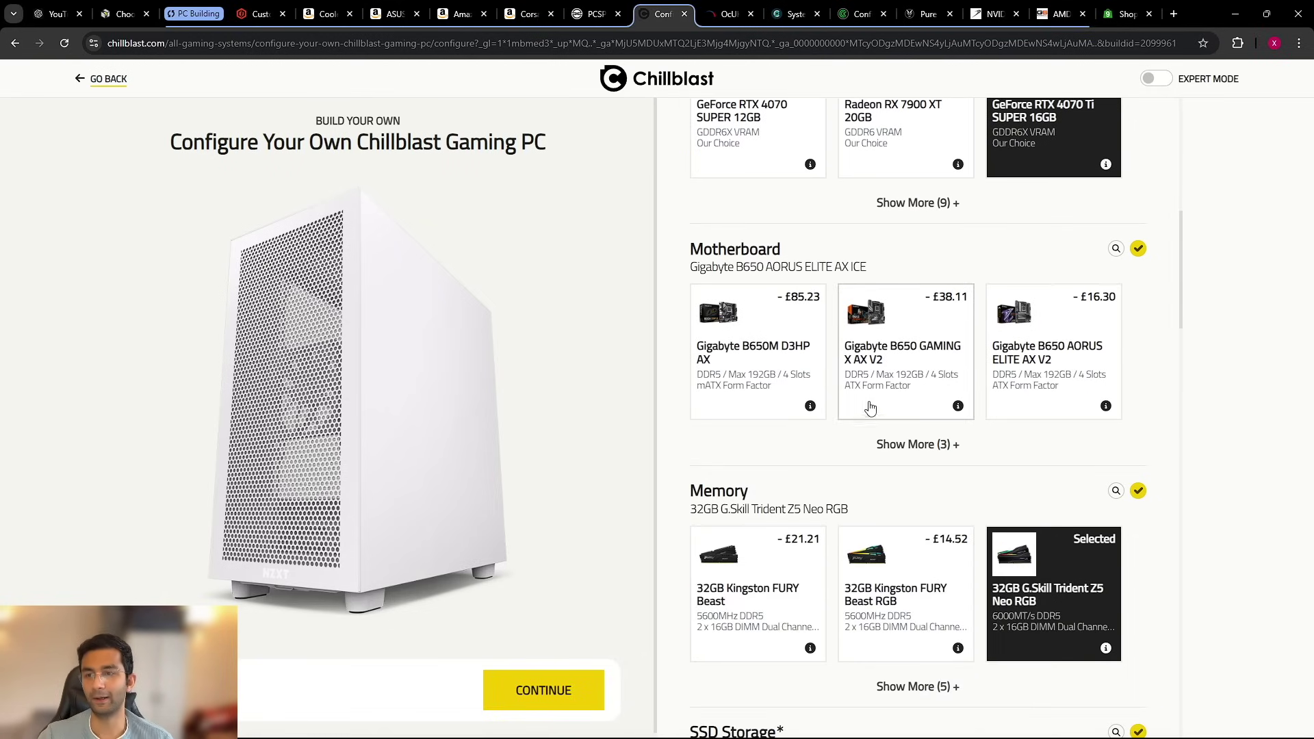
scroll(1032, 364, down, 2)
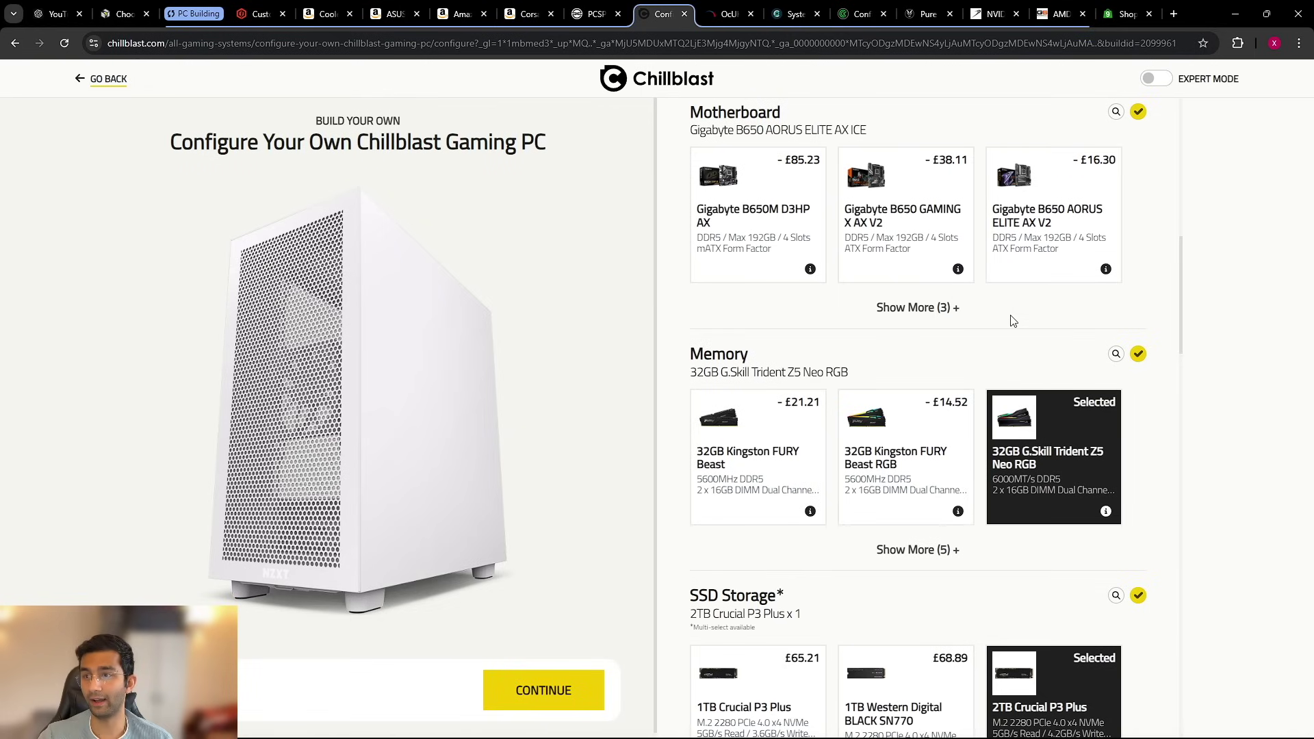
scroll(962, 353, up, 1)
click(923, 376)
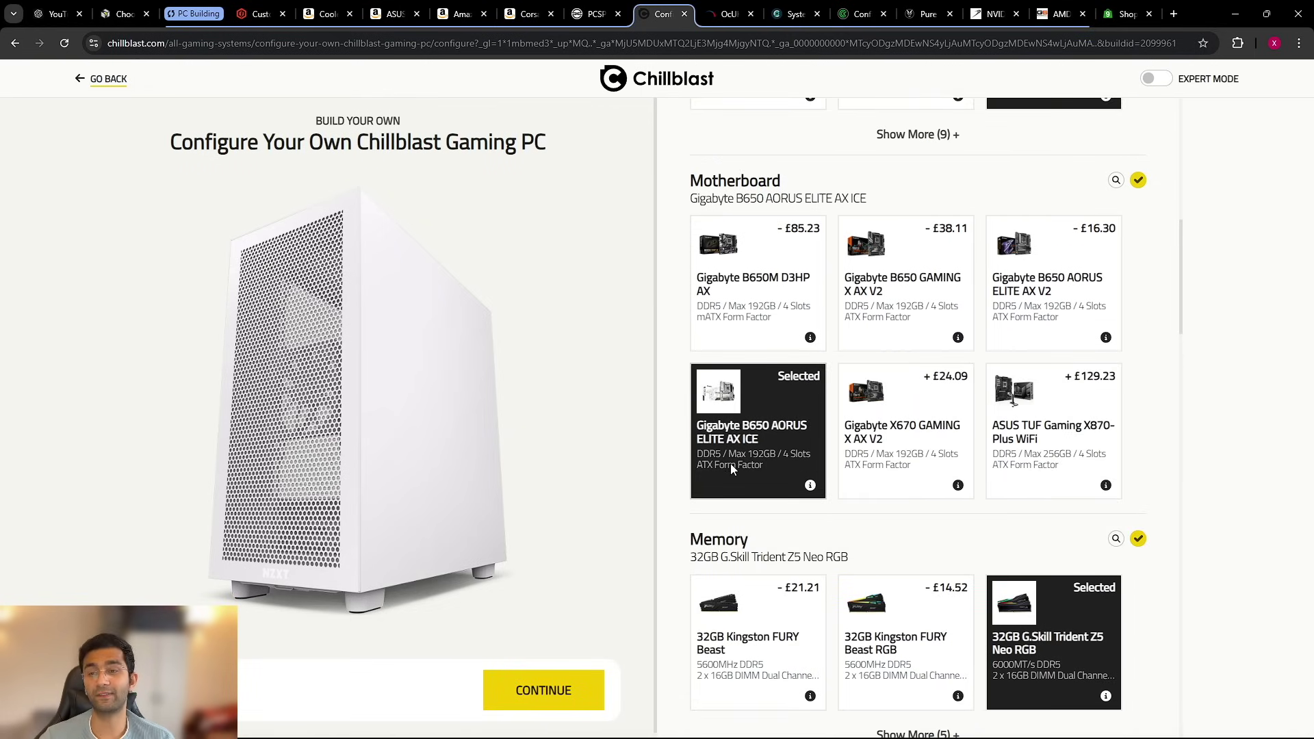
click(777, 421)
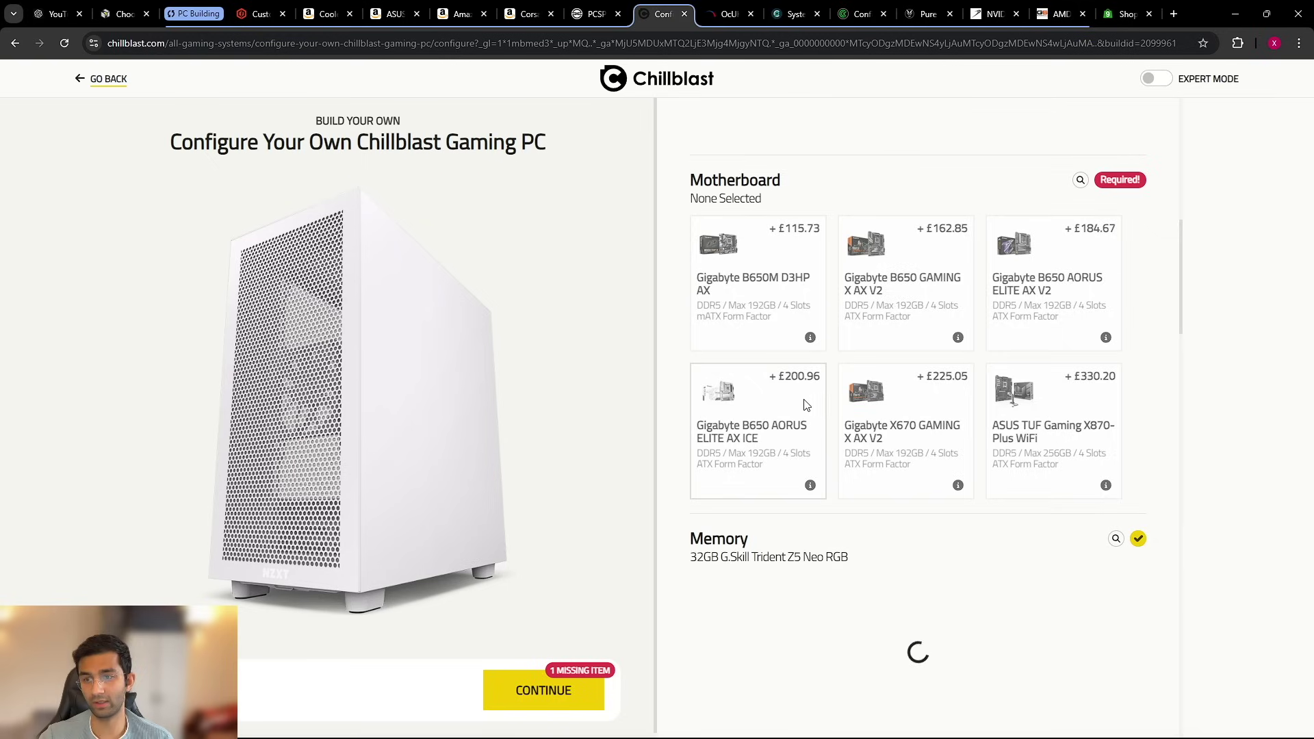
click(752, 406)
scroll(1064, 424, down, 3)
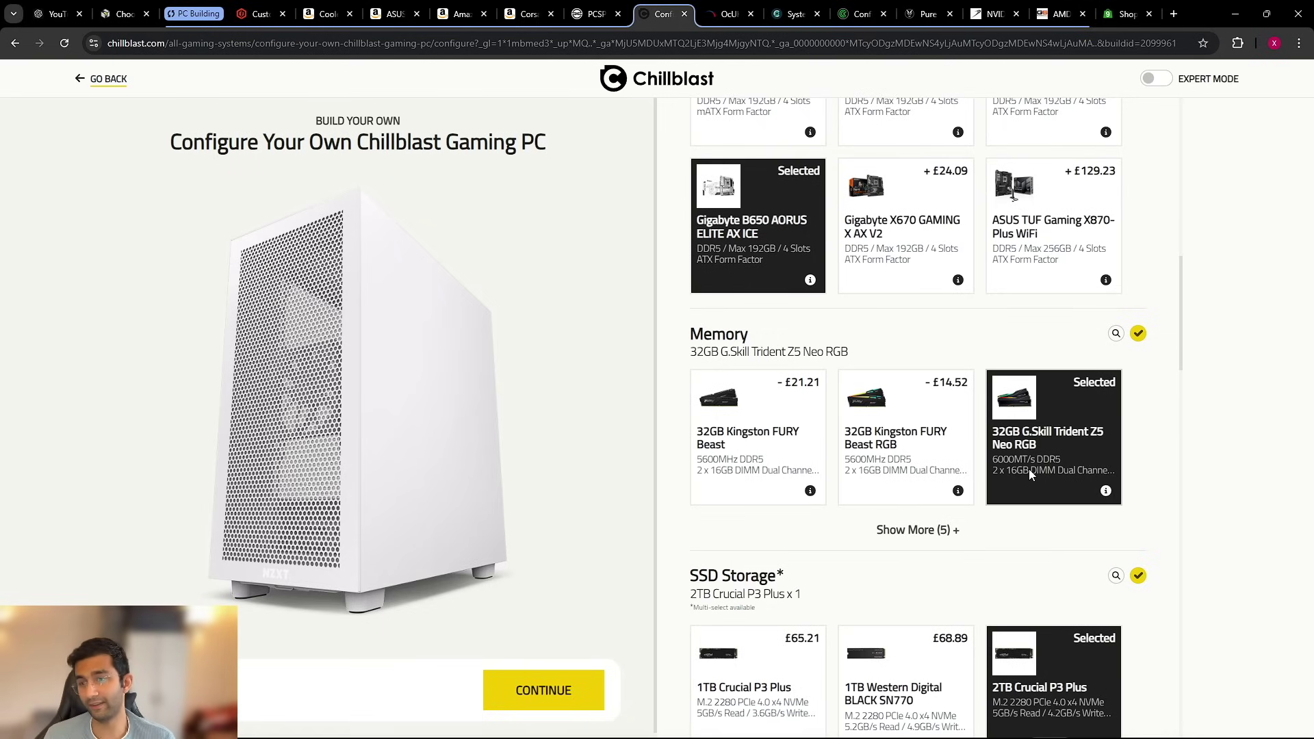
Step: Check the G.Skill Trident Z5 Neo RGB memory's CAS latency in its spec panel
click(1105, 491)
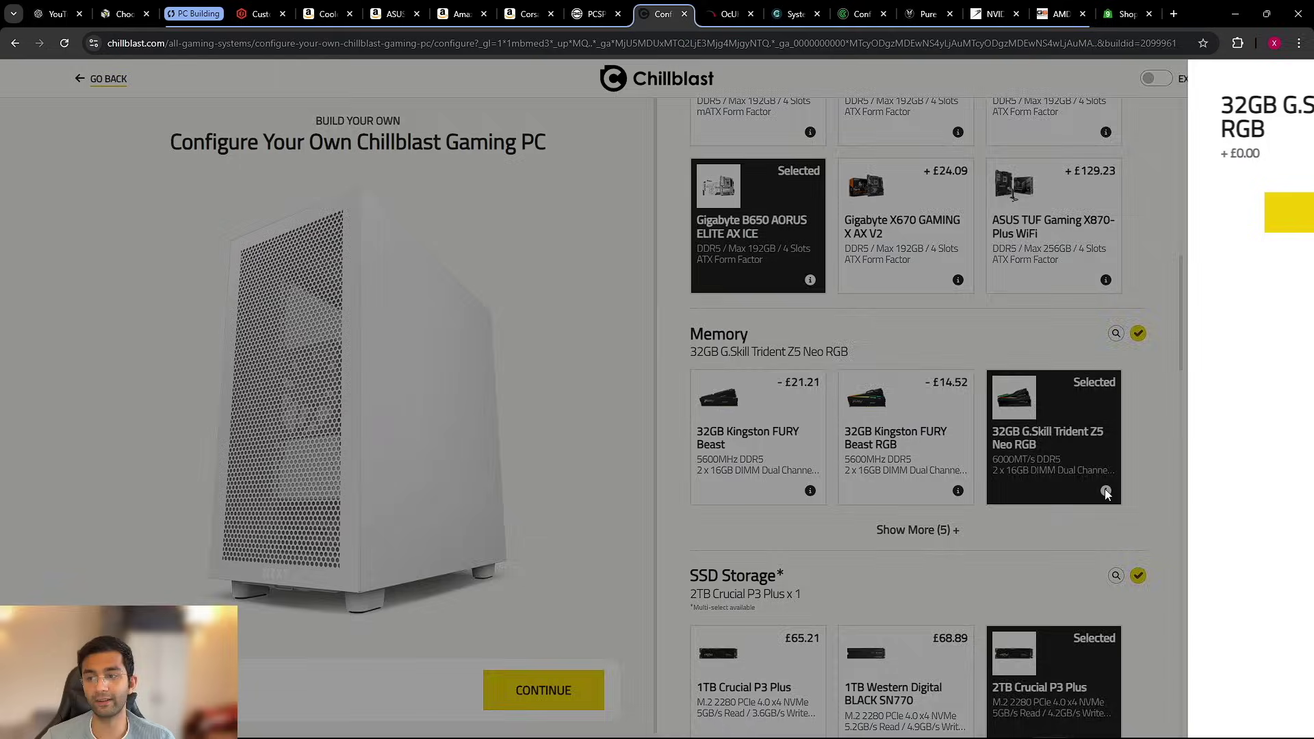
scroll(1036, 593, down, 6)
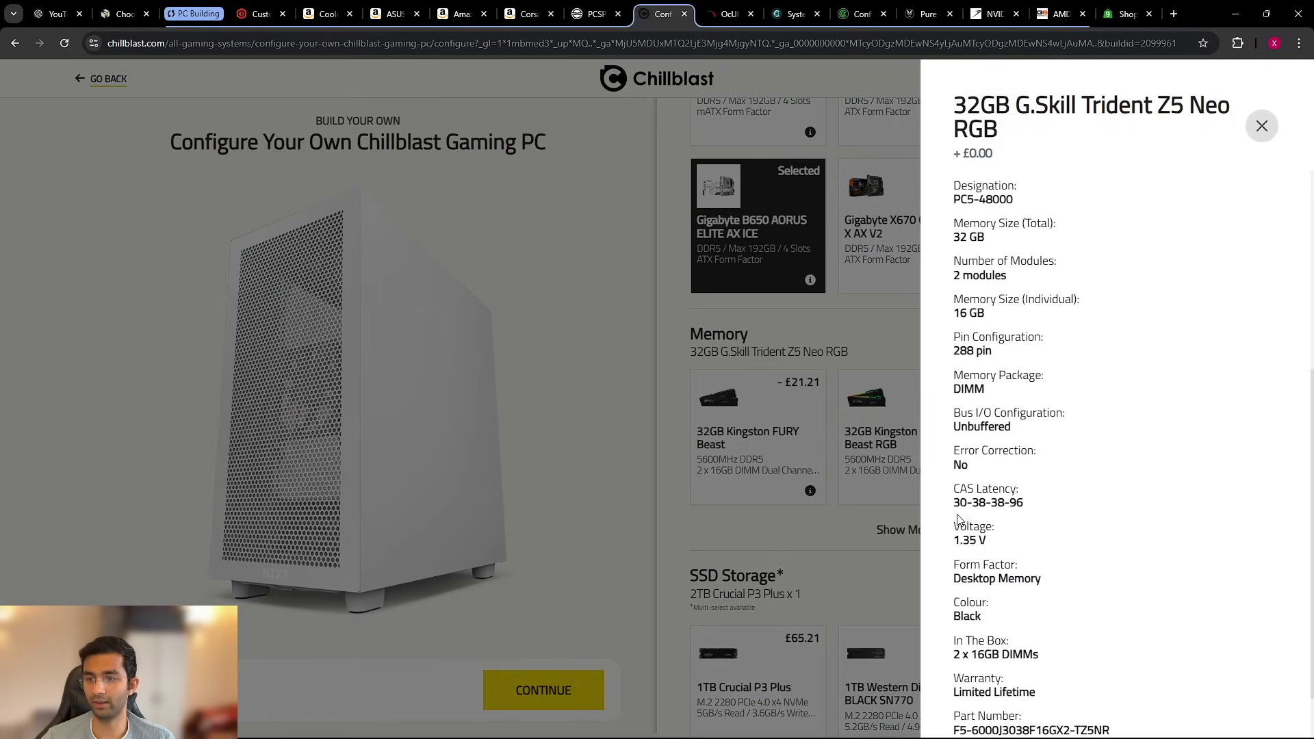
drag(955, 438, 1026, 444)
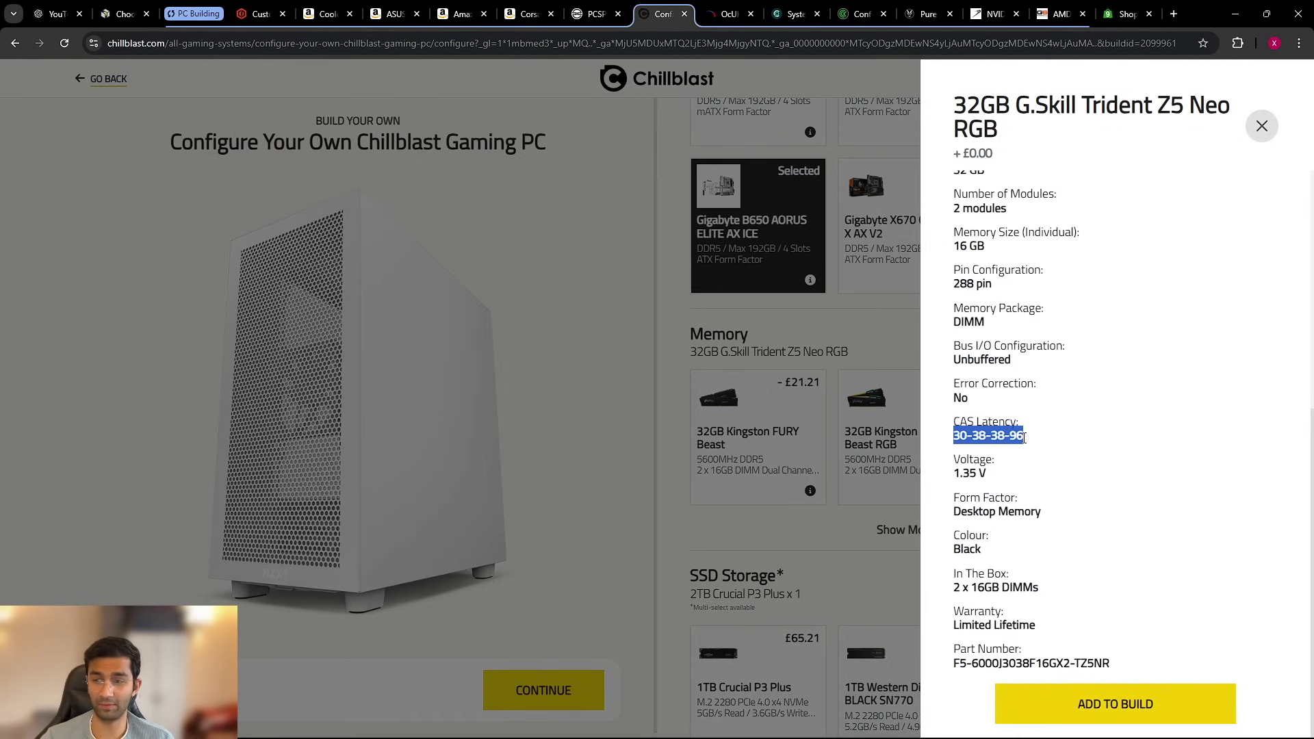
click(1263, 127)
Step: Deselect and reselect the 2TB Crucial P3 Plus SSD, then reveal eight more SSD options
scroll(1061, 293, down, 4)
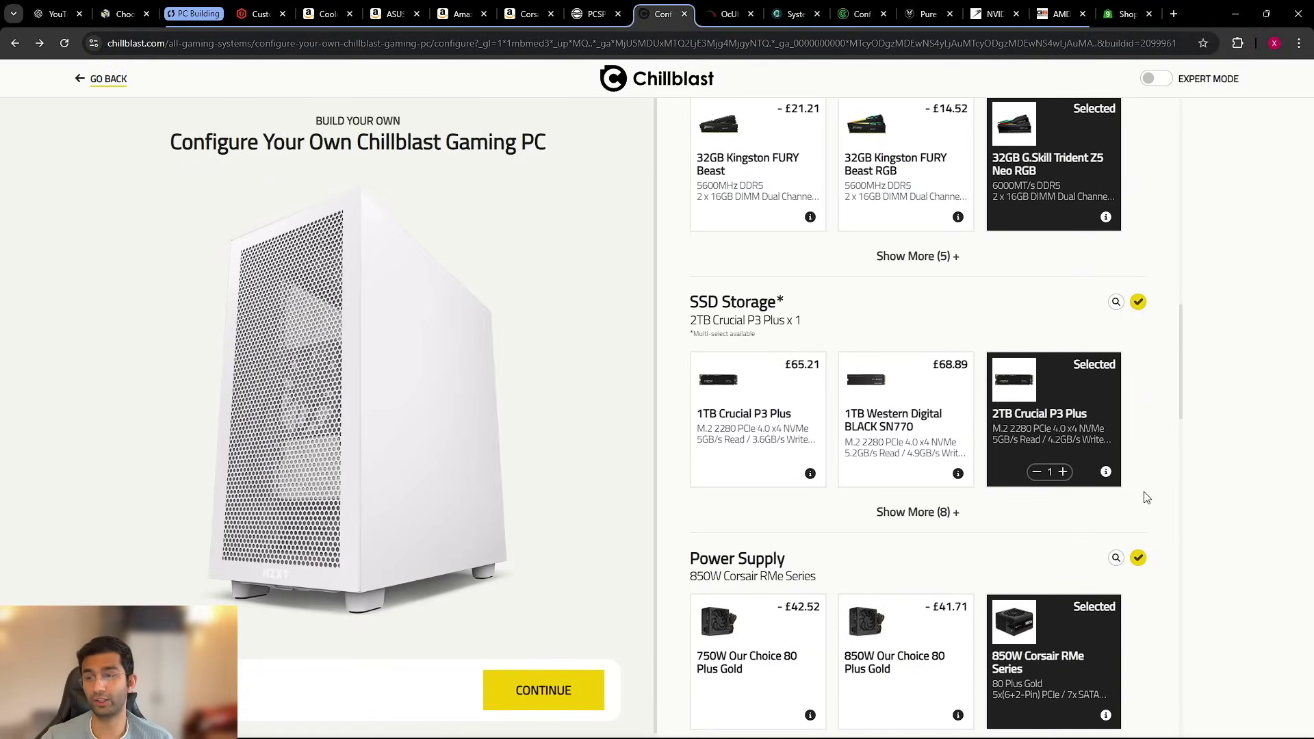
click(1096, 410)
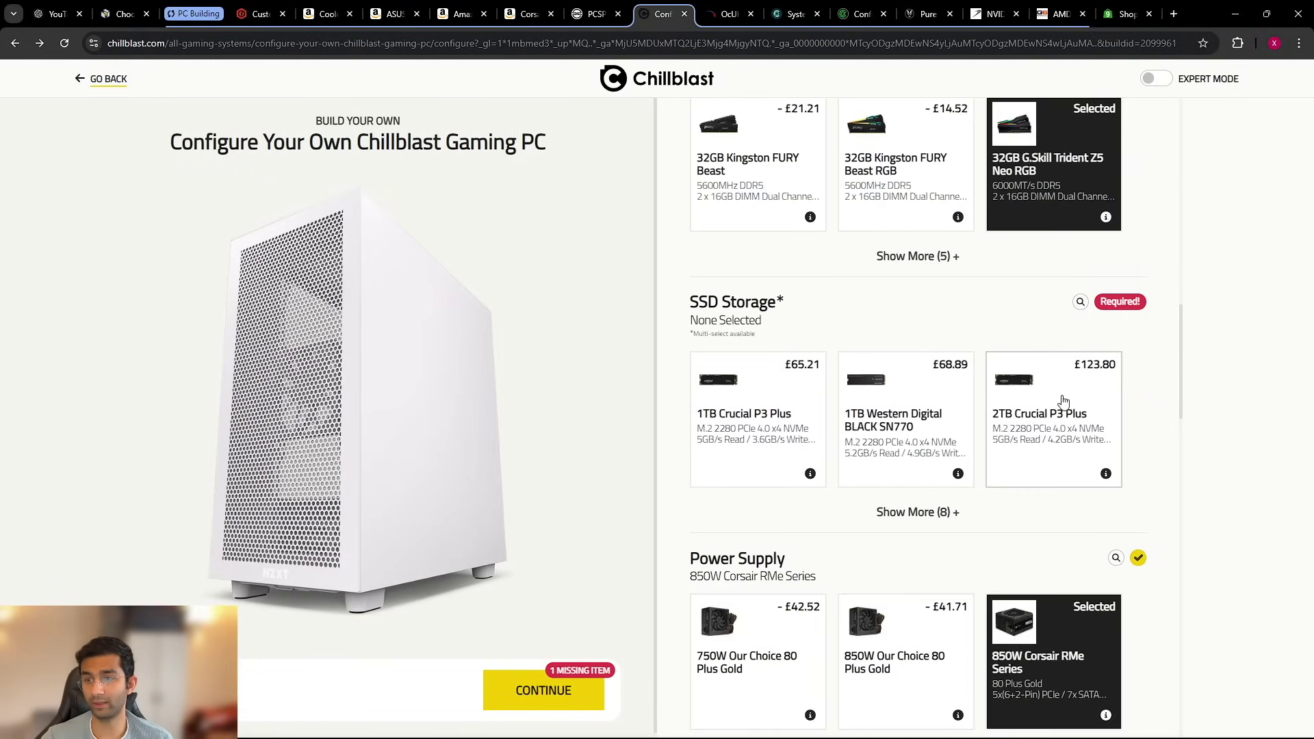
click(1063, 400)
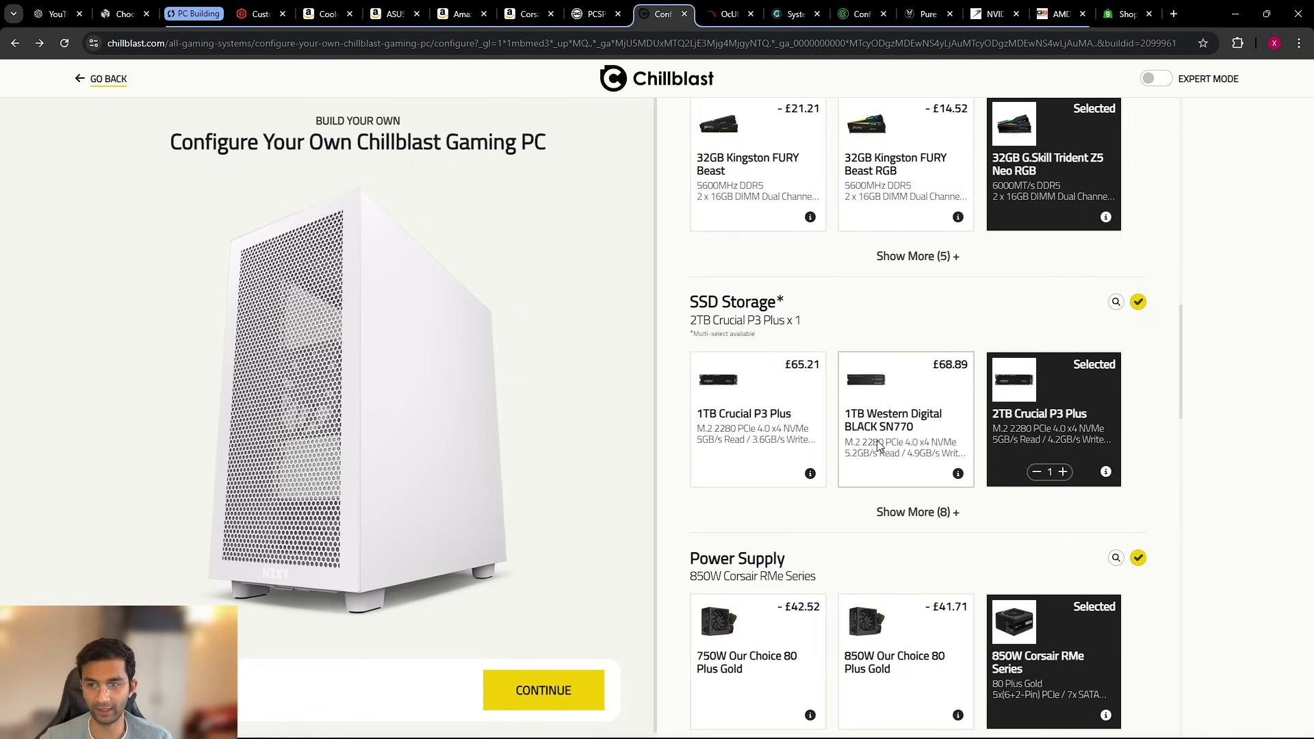
click(915, 513)
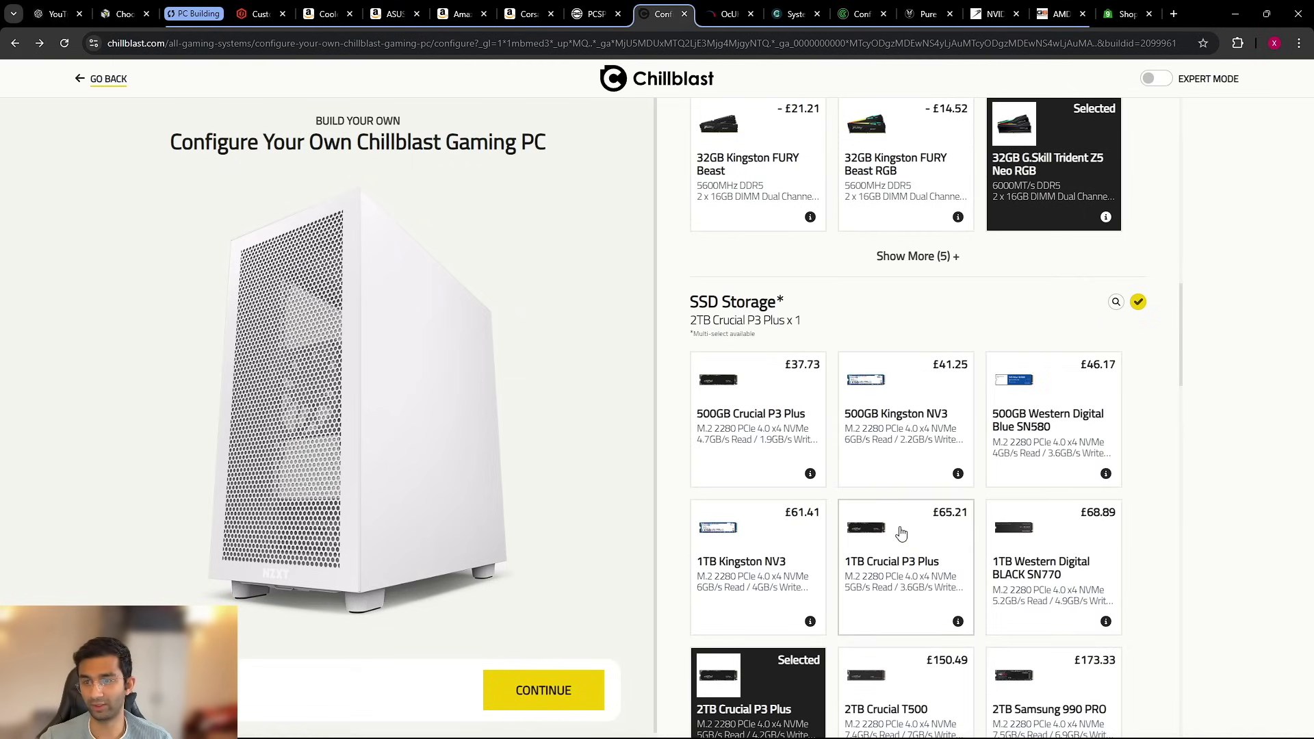
scroll(900, 533, down, 4)
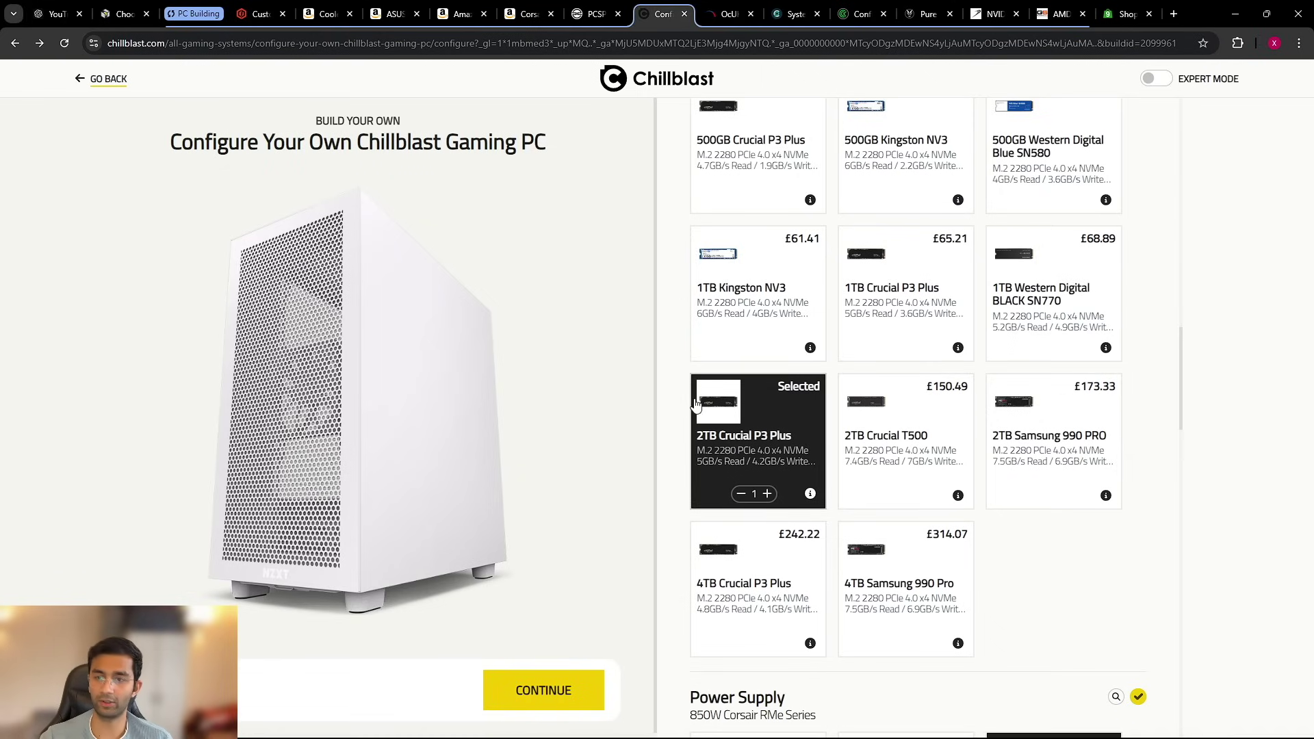
scroll(663, 422, down, 8)
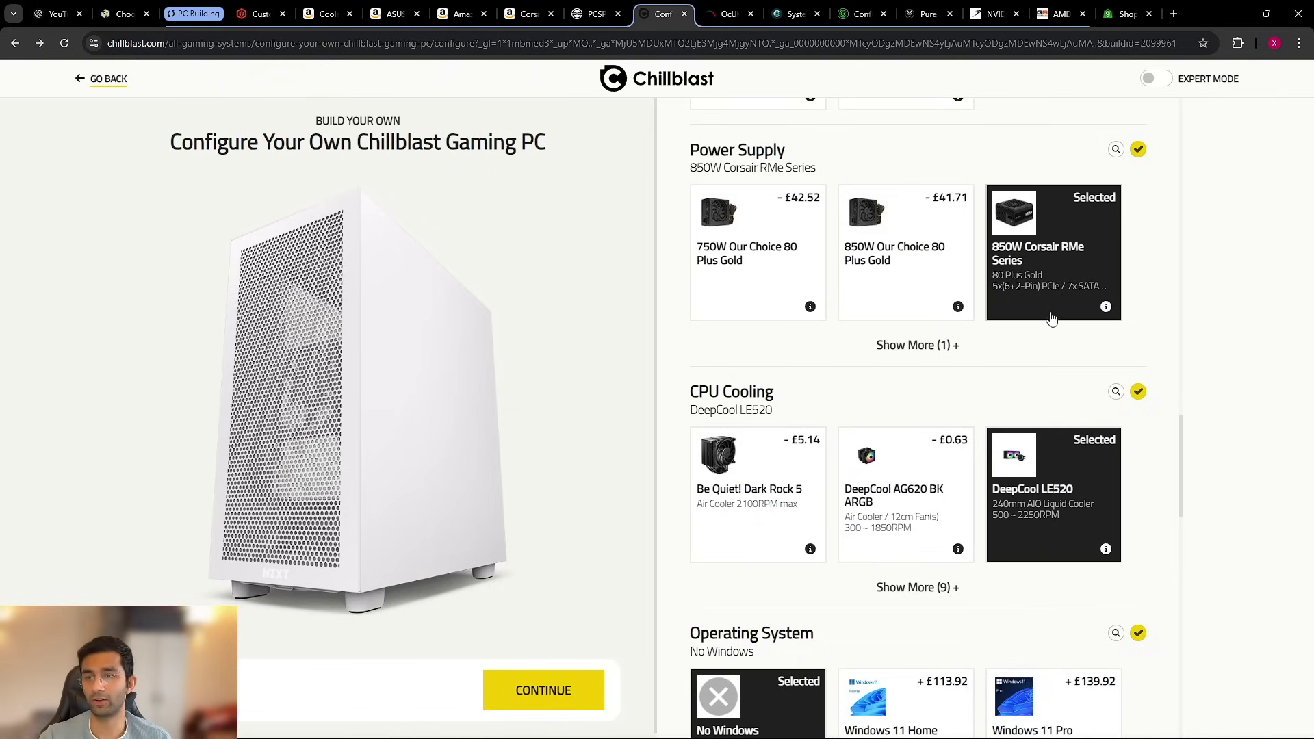
Step: Deselect and reselect the DeepCool LE520 cooler
scroll(1051, 318, down, 1)
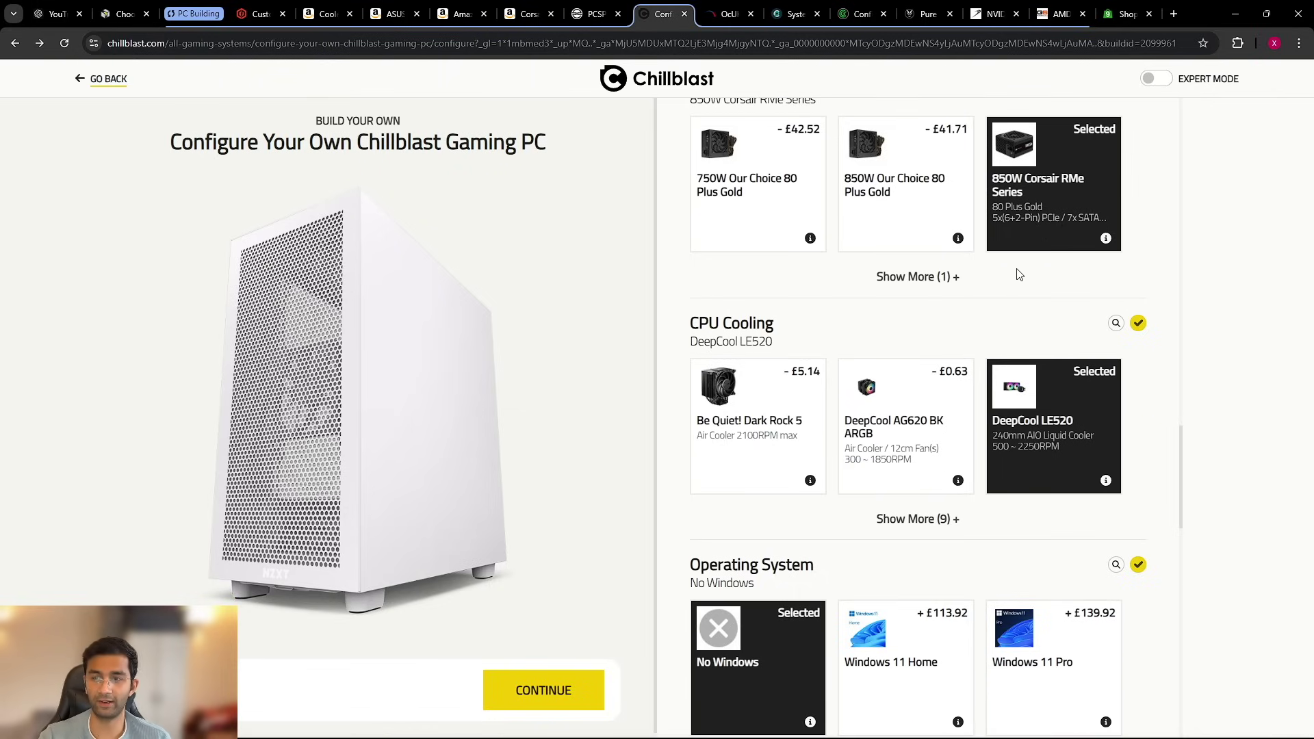
scroll(836, 306, down, 2)
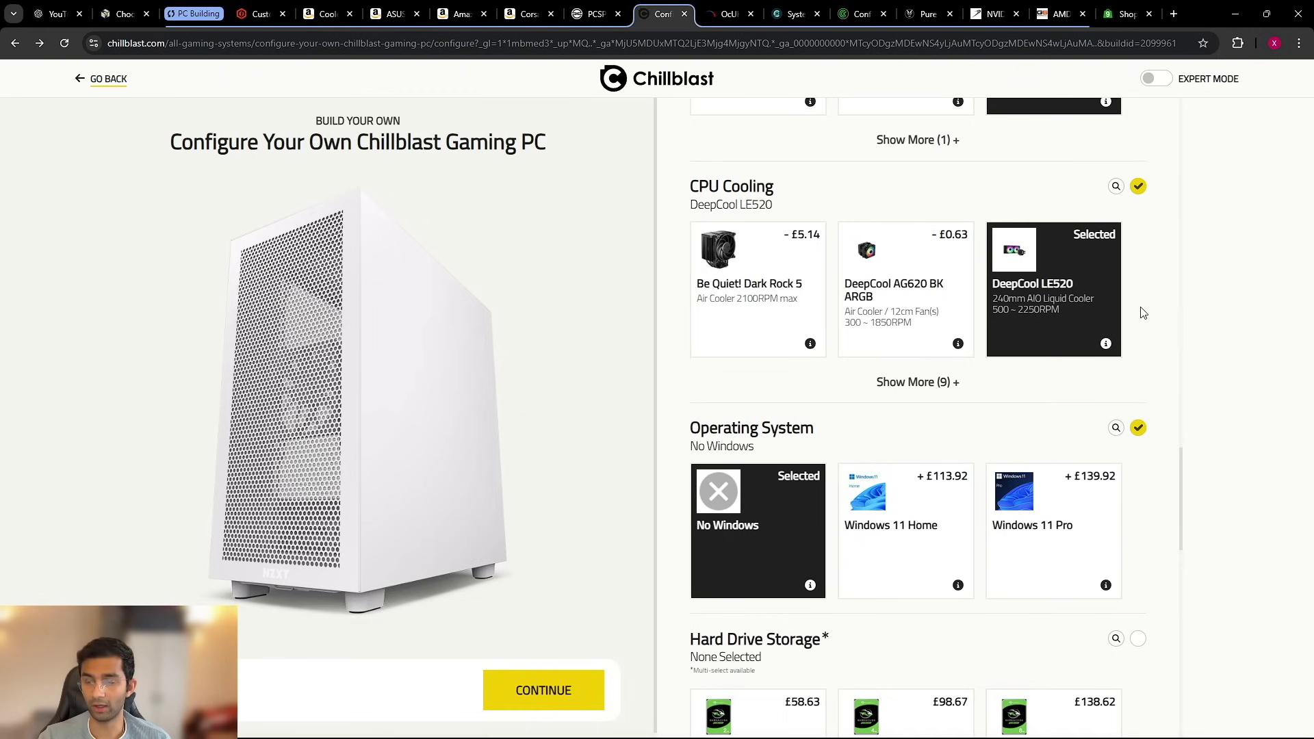
click(1073, 303)
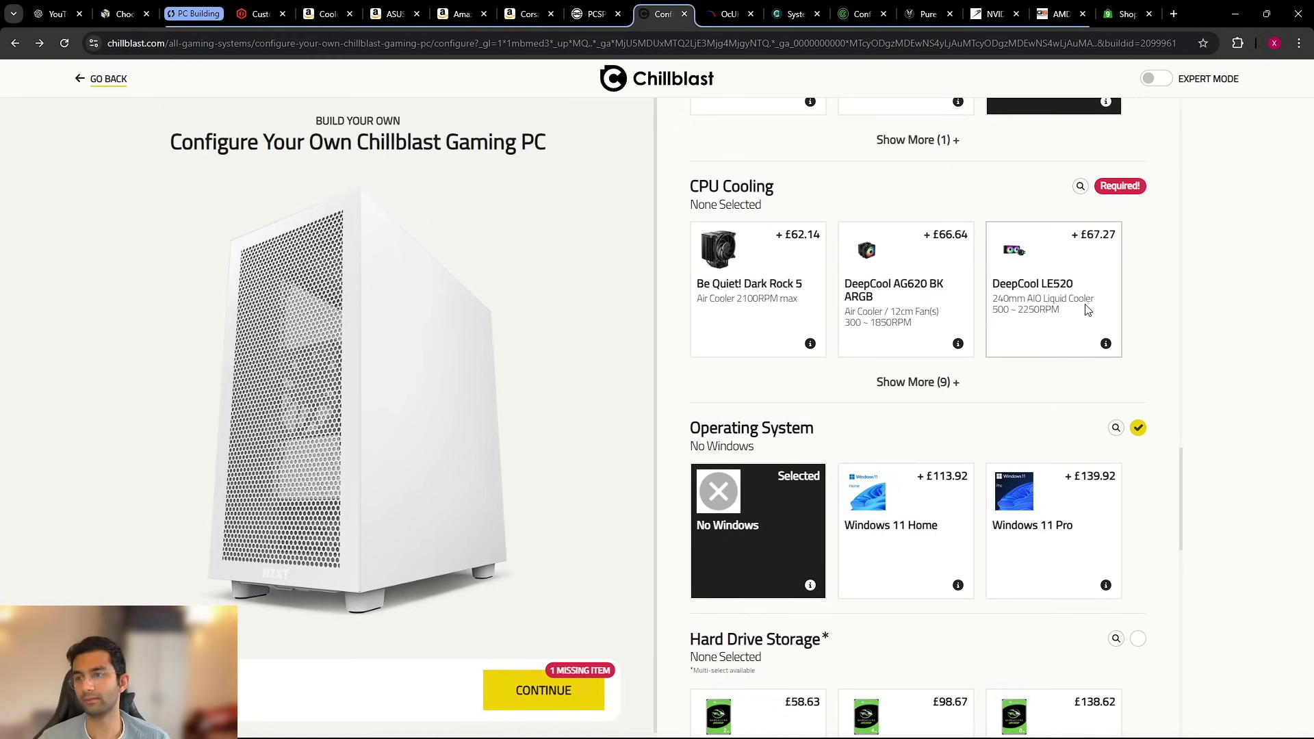
click(1047, 266)
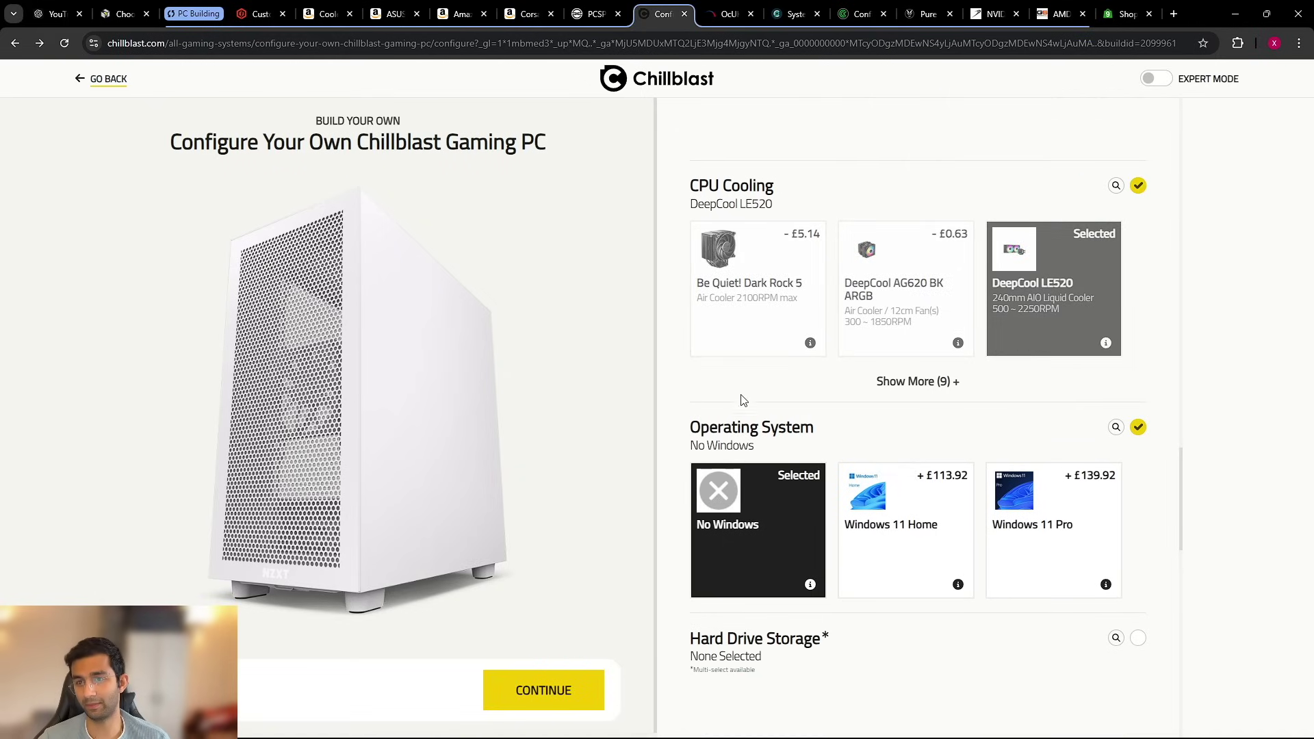
Step: Choose Windows 11 Home and review Software and Services, leaving the build at £2,279.68
scroll(738, 407, down, 1)
scroll(736, 416, down, 1)
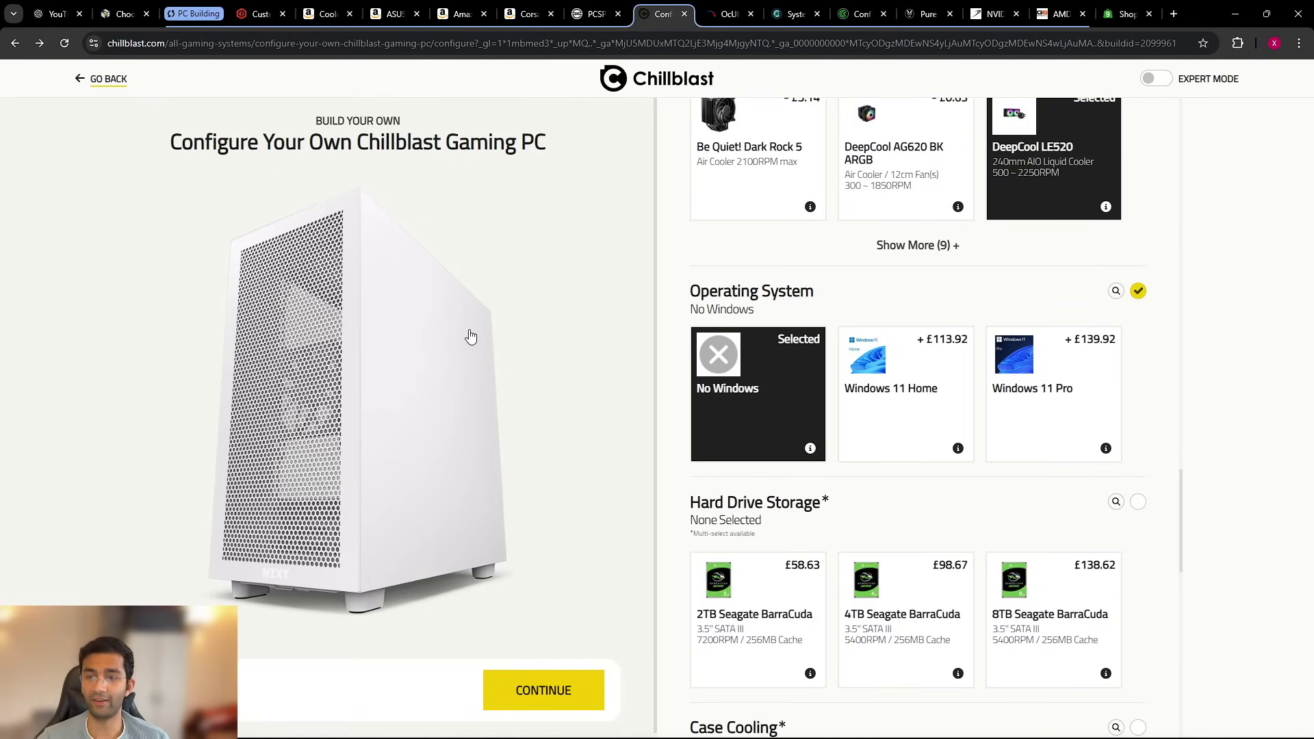
click(877, 381)
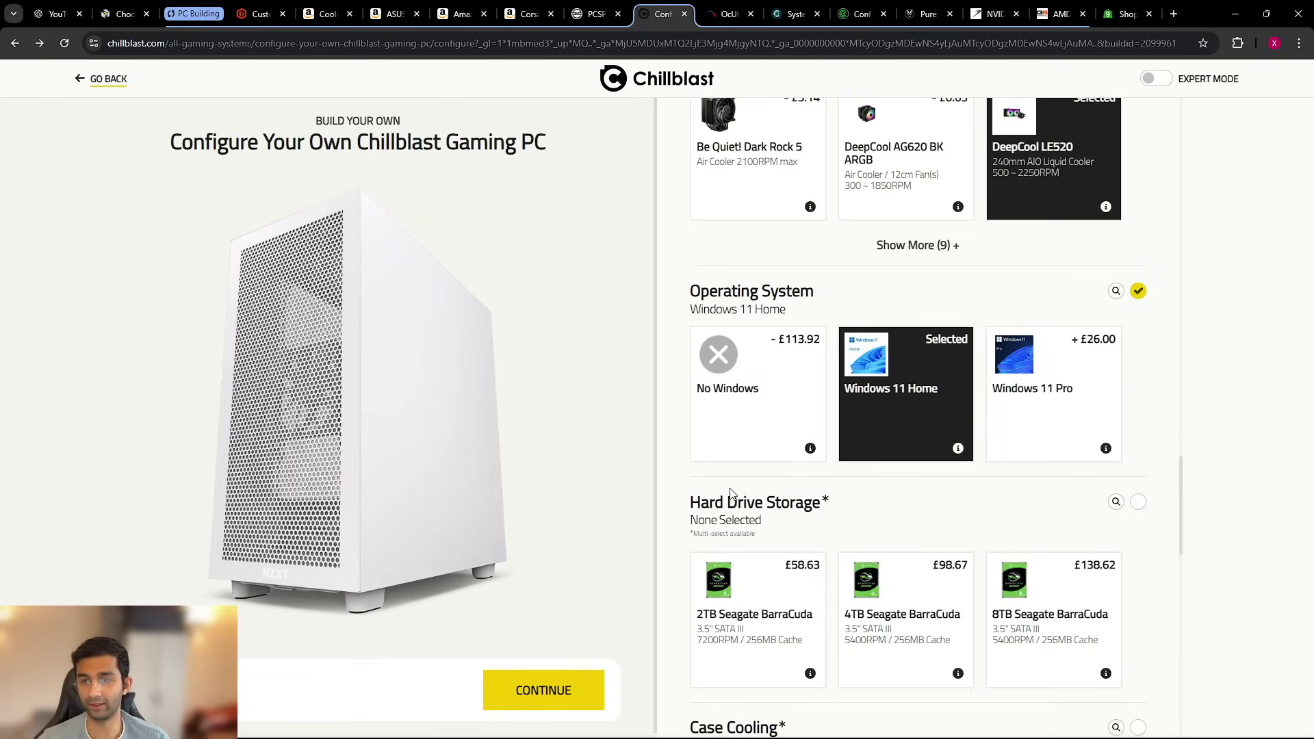
scroll(781, 479, down, 7)
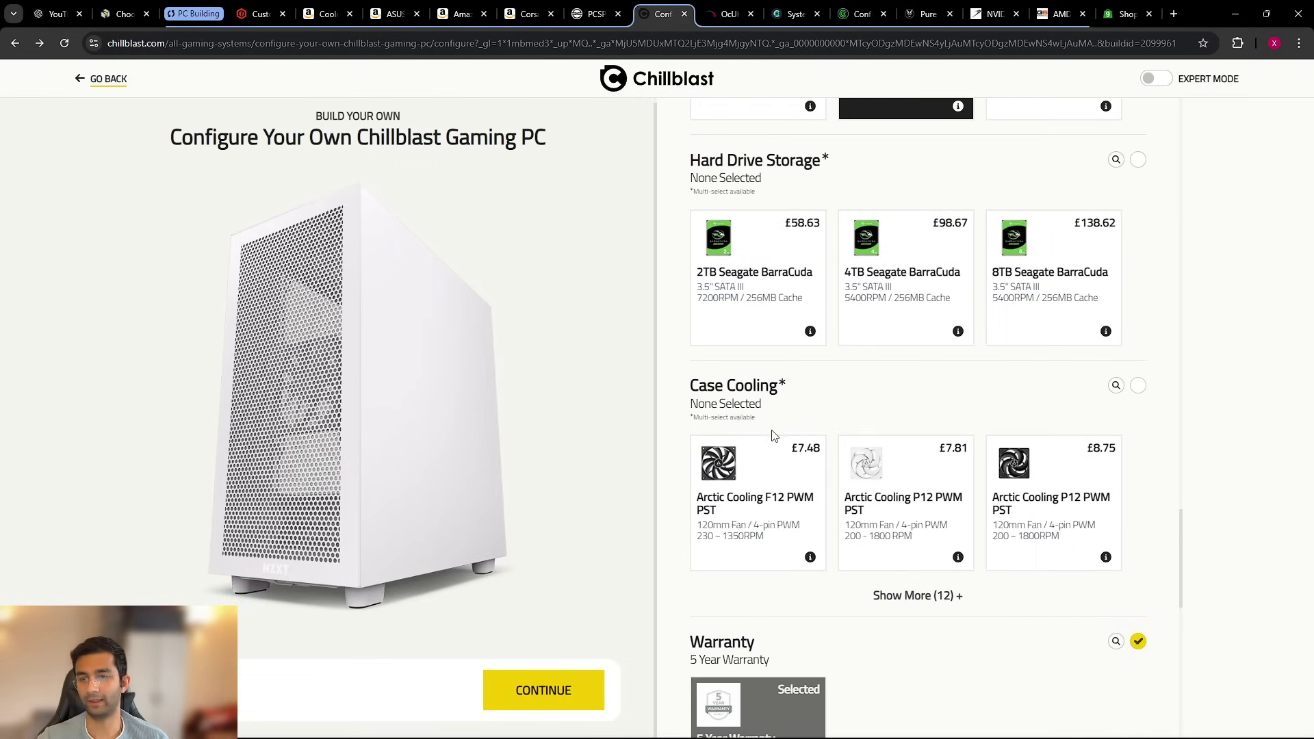
scroll(771, 406, down, 2)
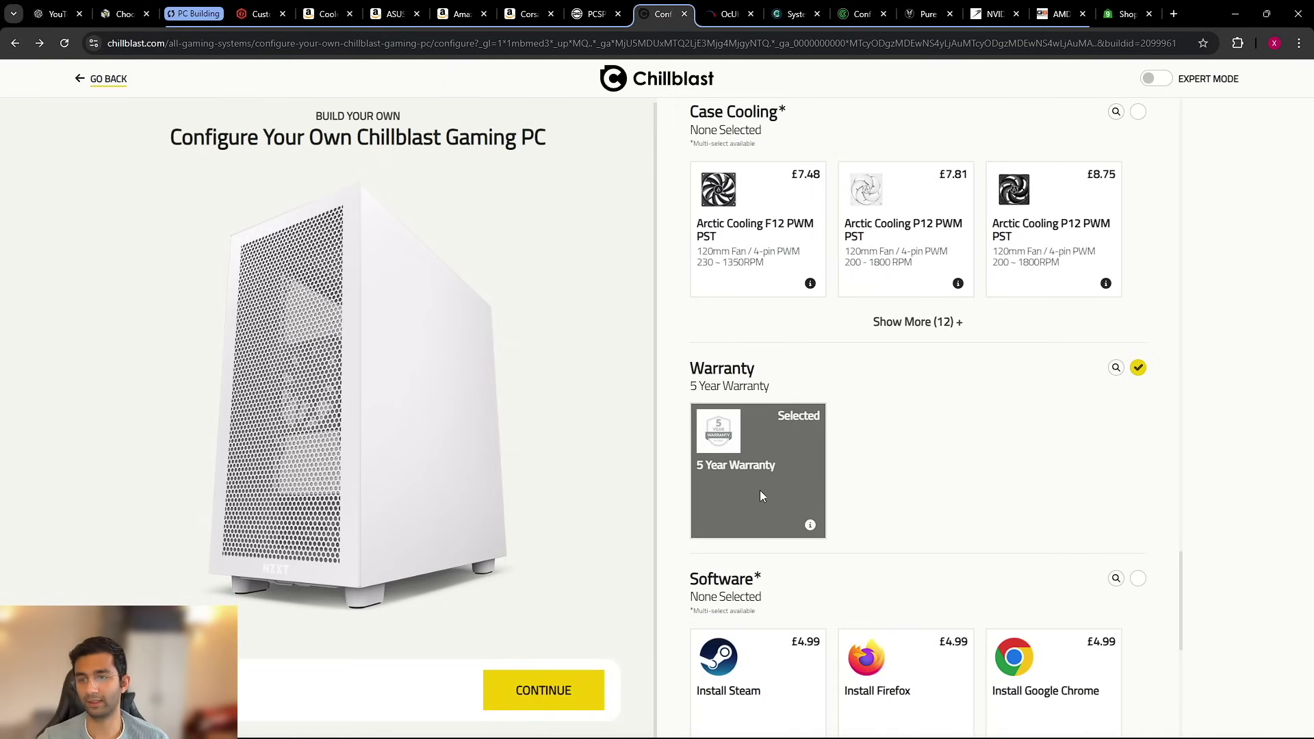
scroll(866, 482, down, 3)
scroll(856, 445, down, 2)
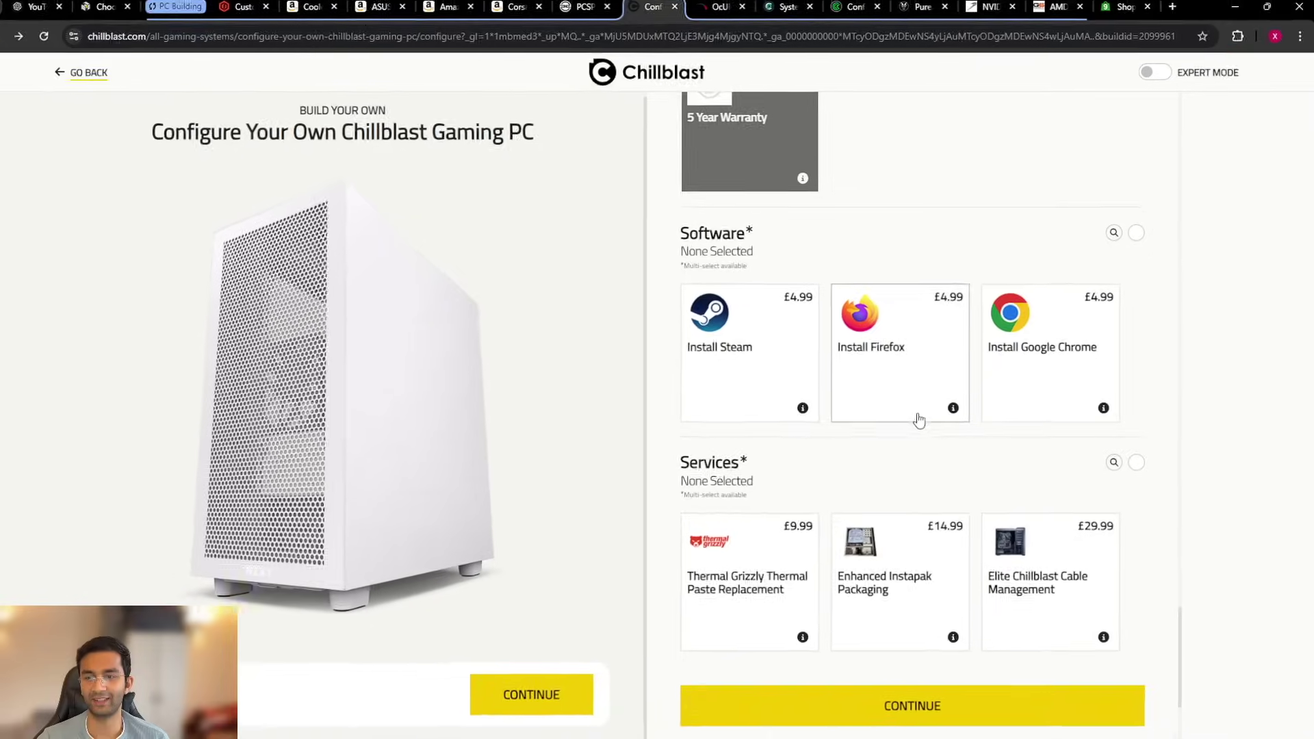
scroll(661, 383, down, 3)
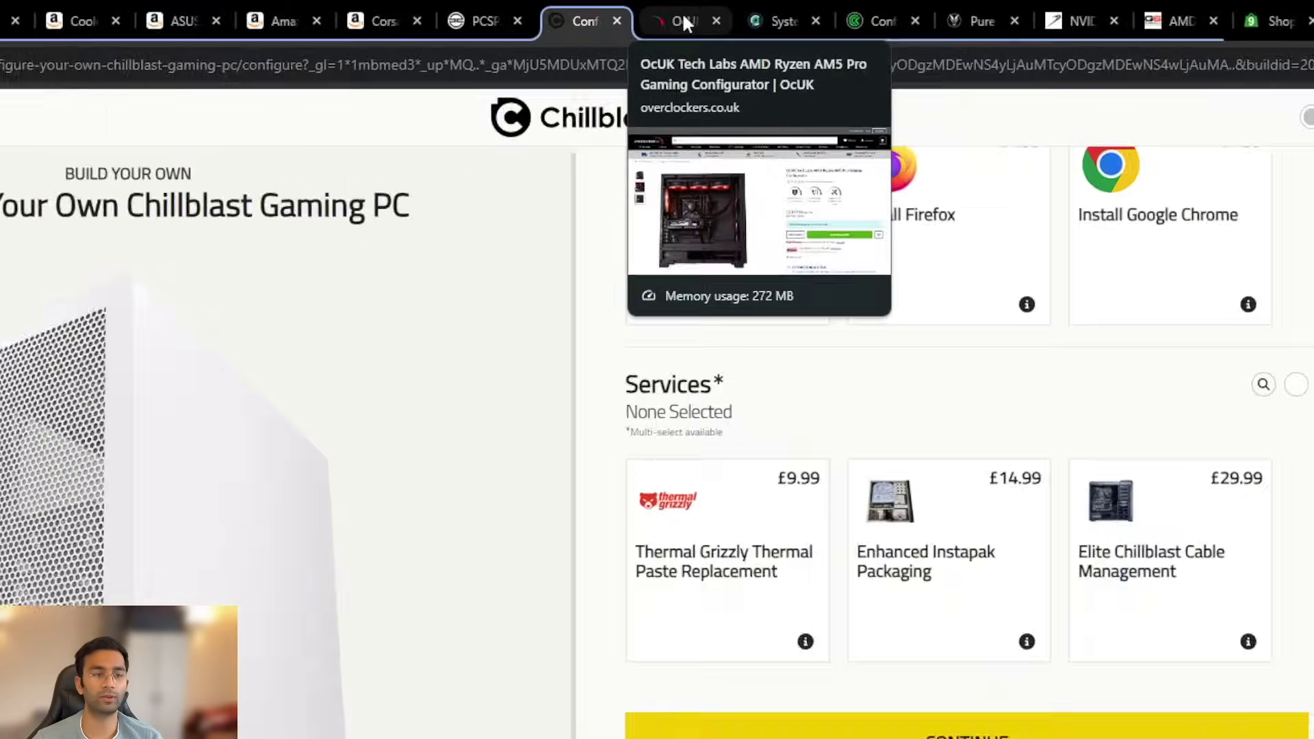
Step: Switch to Overclockers UK's OcUK Tech Labs AM5 Pro Gaming Configurator (£2,577.95)
click(730, 14)
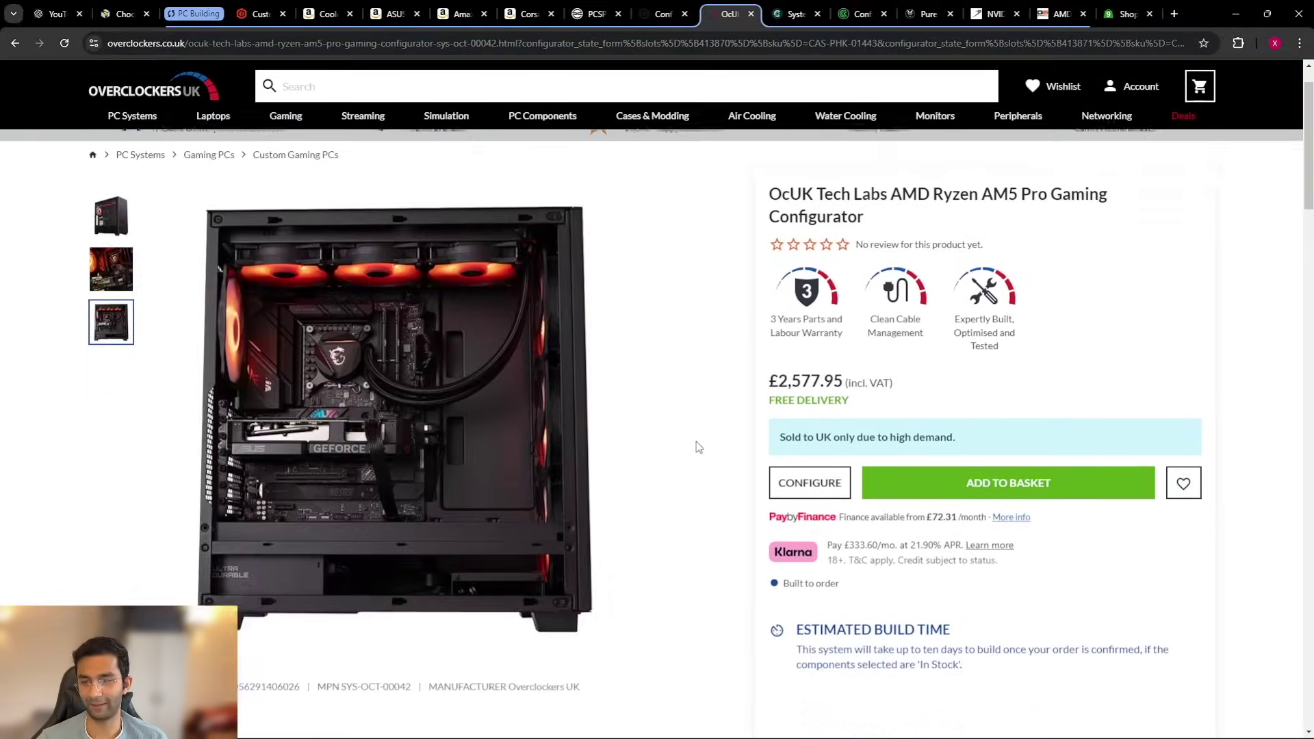
scroll(693, 445, down, 3)
scroll(689, 450, down, 1)
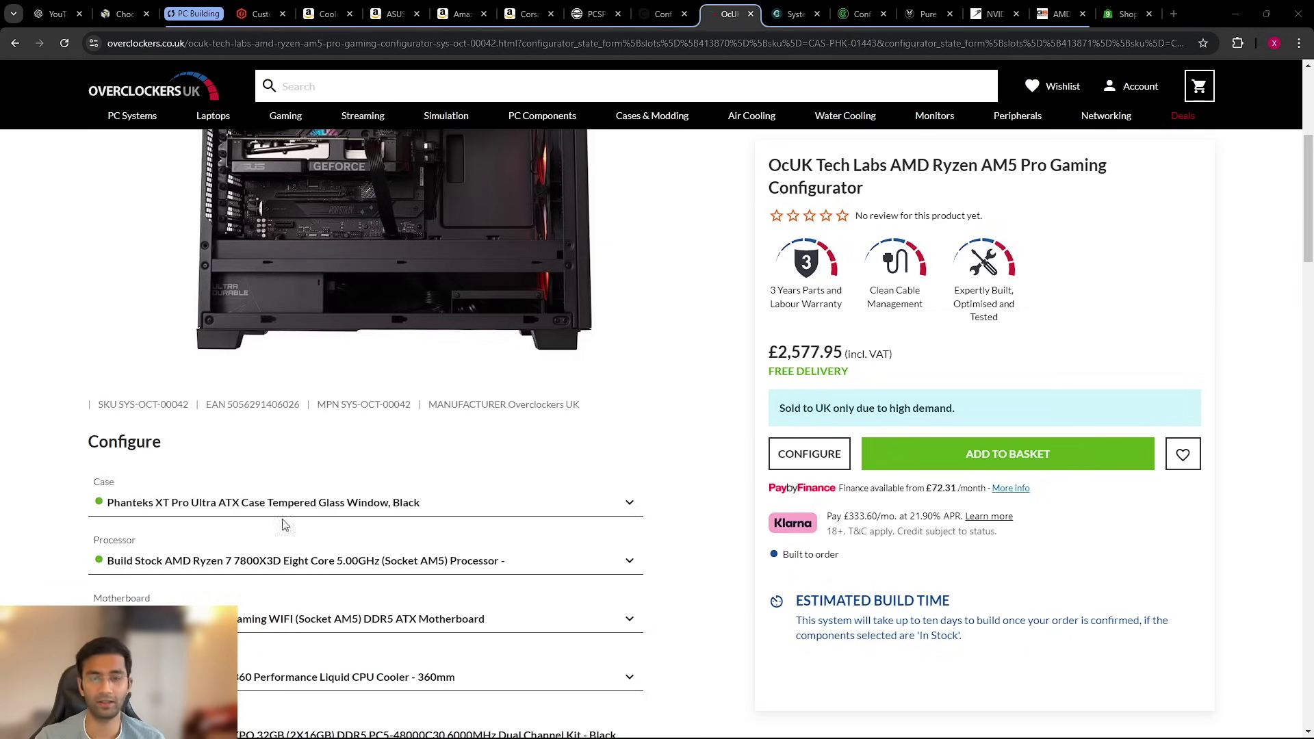
scroll(404, 314, down, 3)
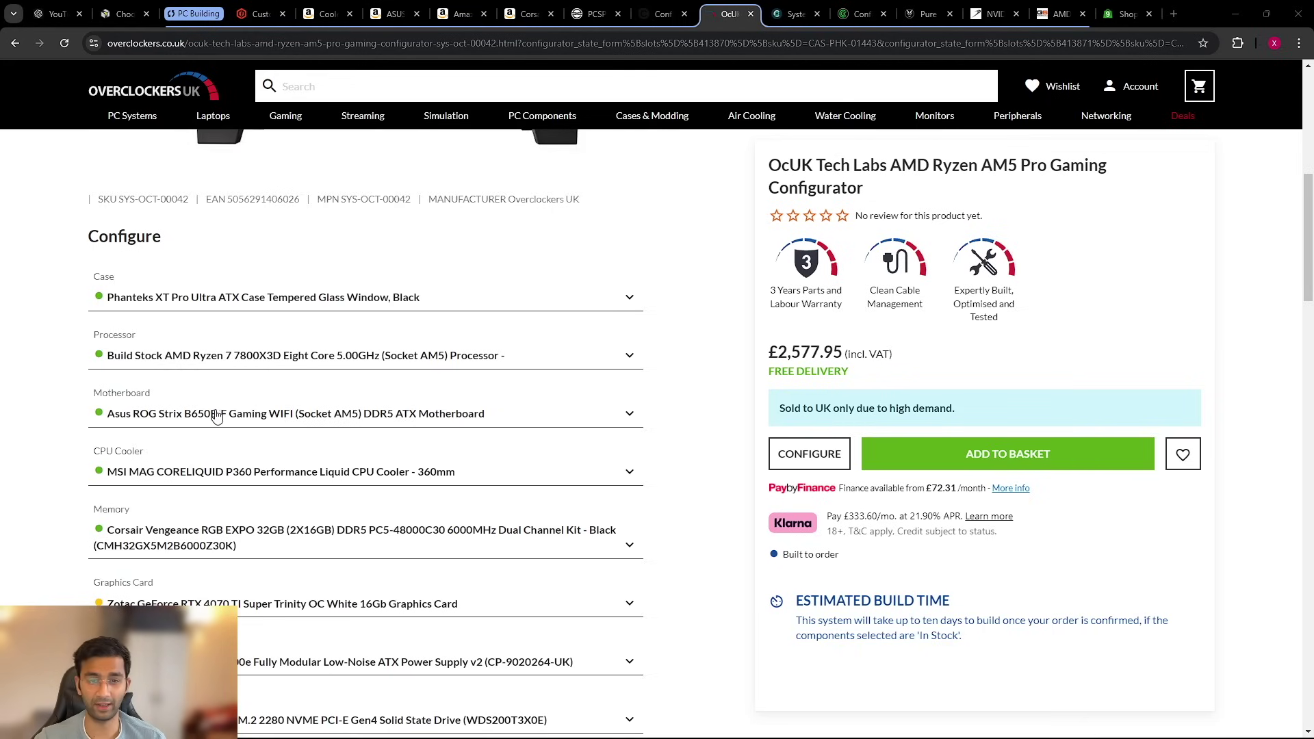
scroll(219, 424, down, 1)
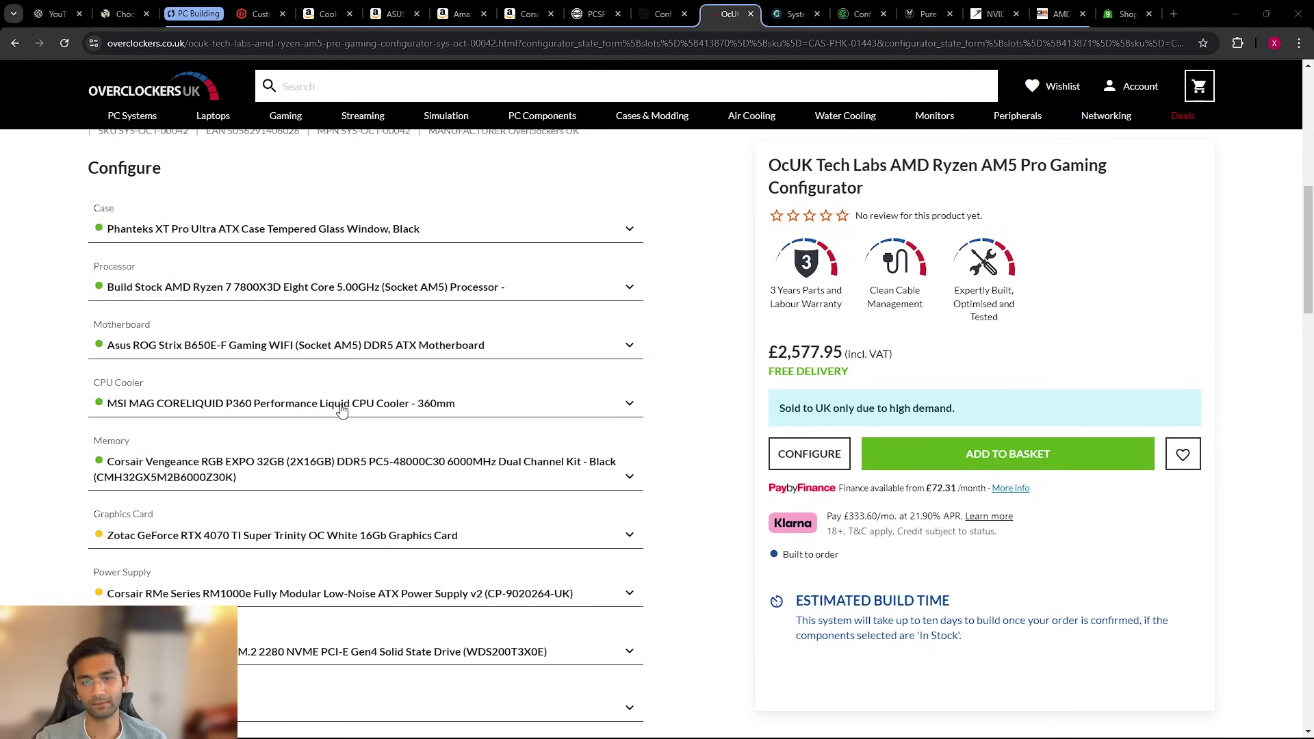
scroll(342, 410, down, 1)
scroll(342, 410, down, 1)
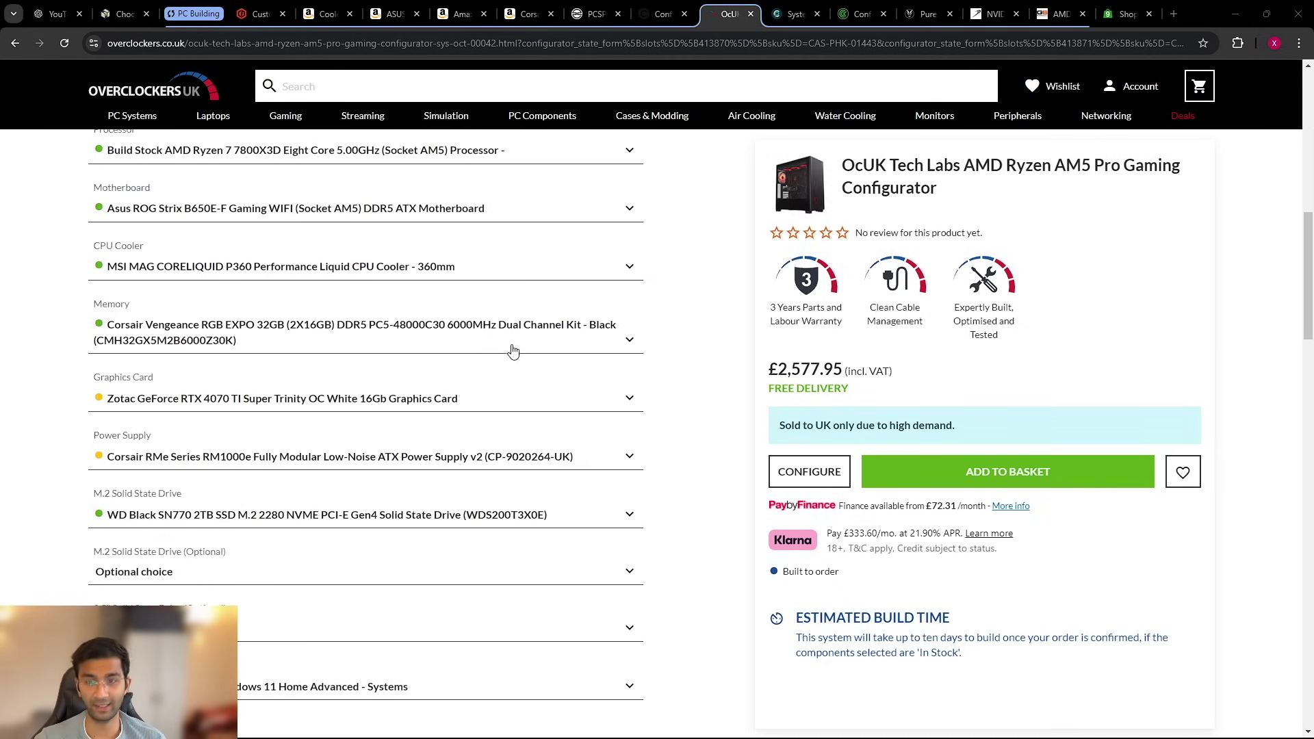
scroll(228, 359, down, 1)
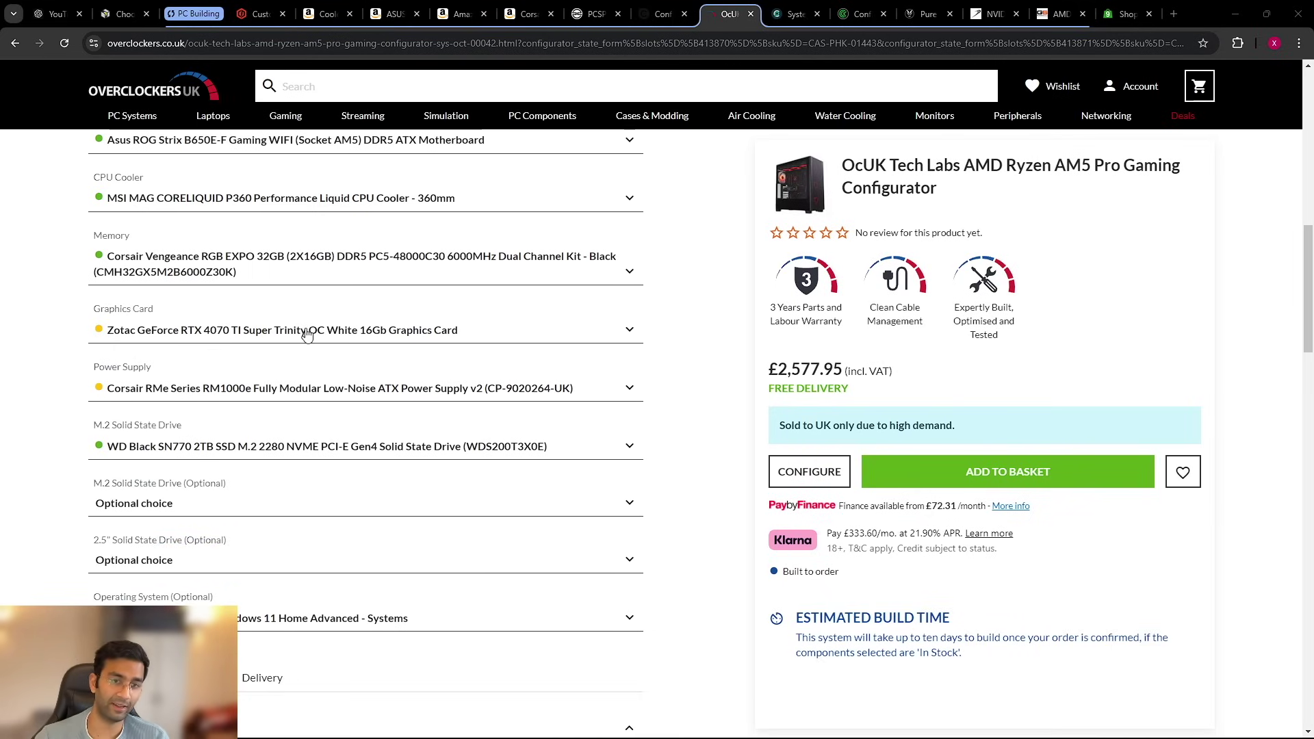
click(214, 393)
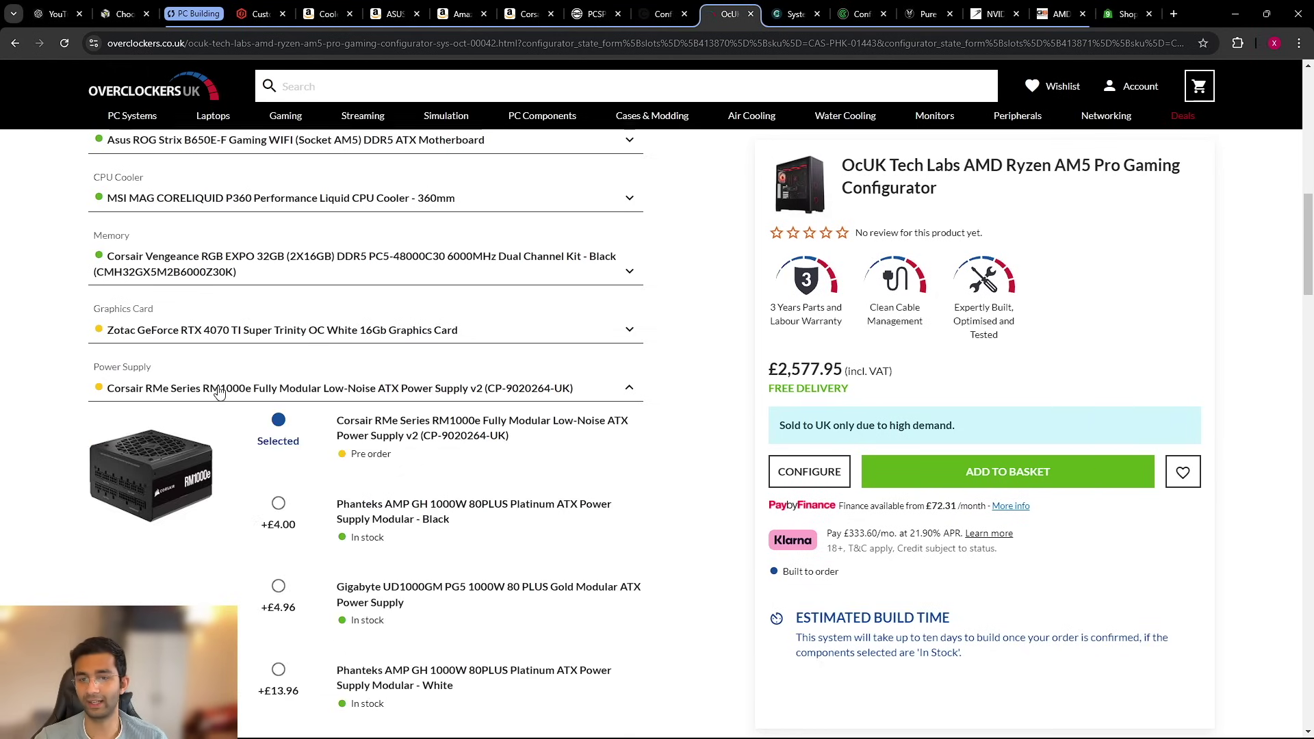
scroll(369, 488, down, 1)
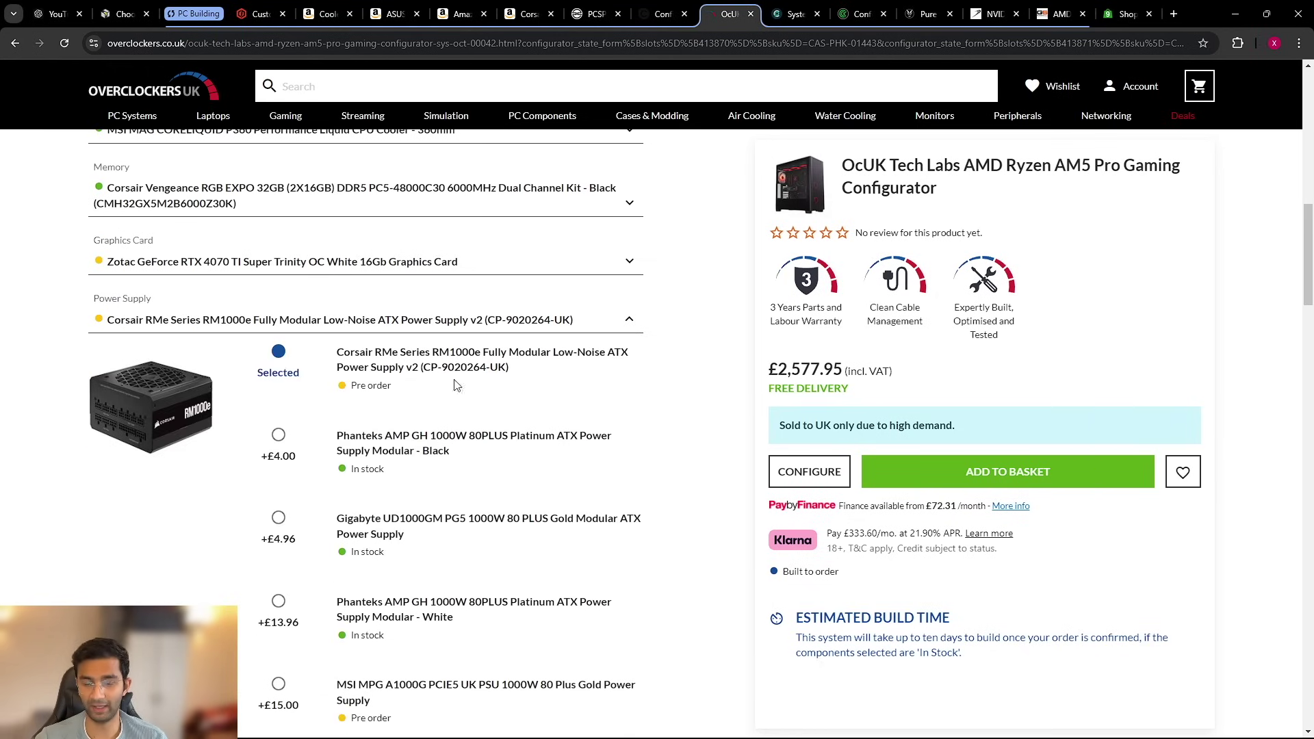
scroll(449, 414, down, 1)
scroll(458, 472, down, 2)
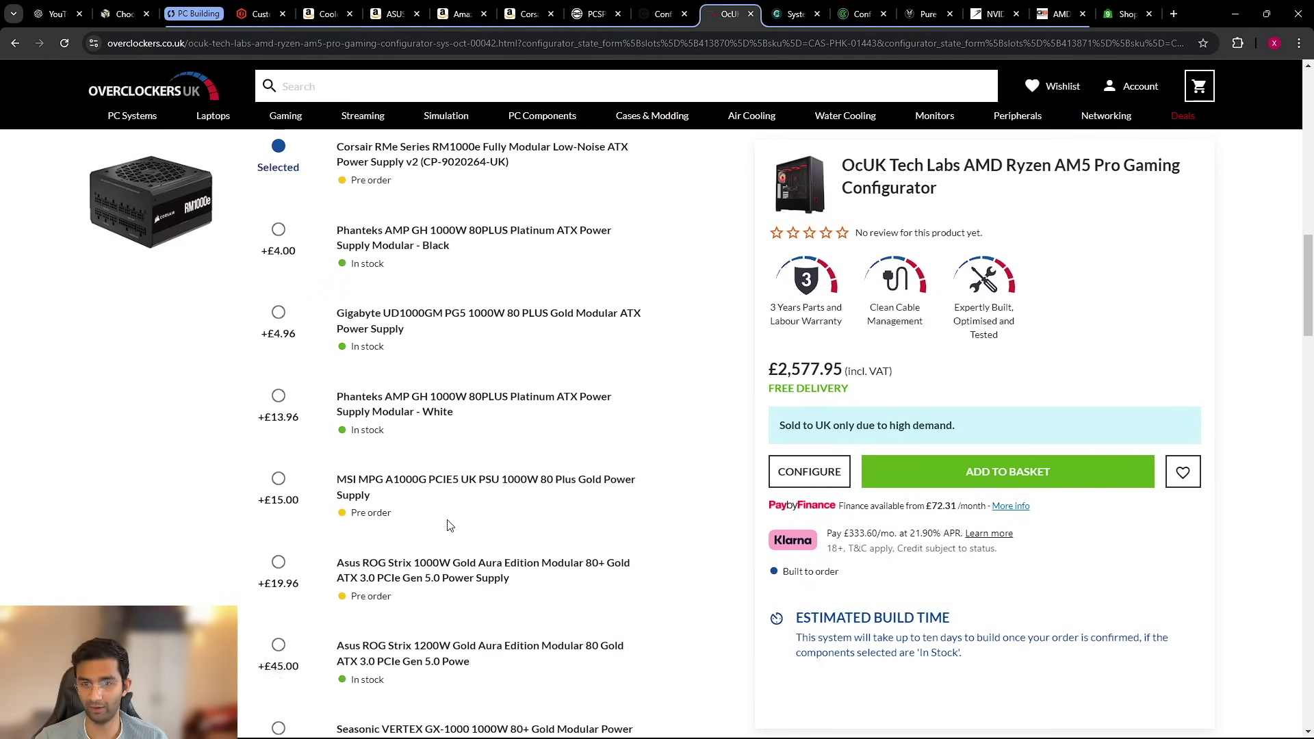
scroll(450, 610, down, 5)
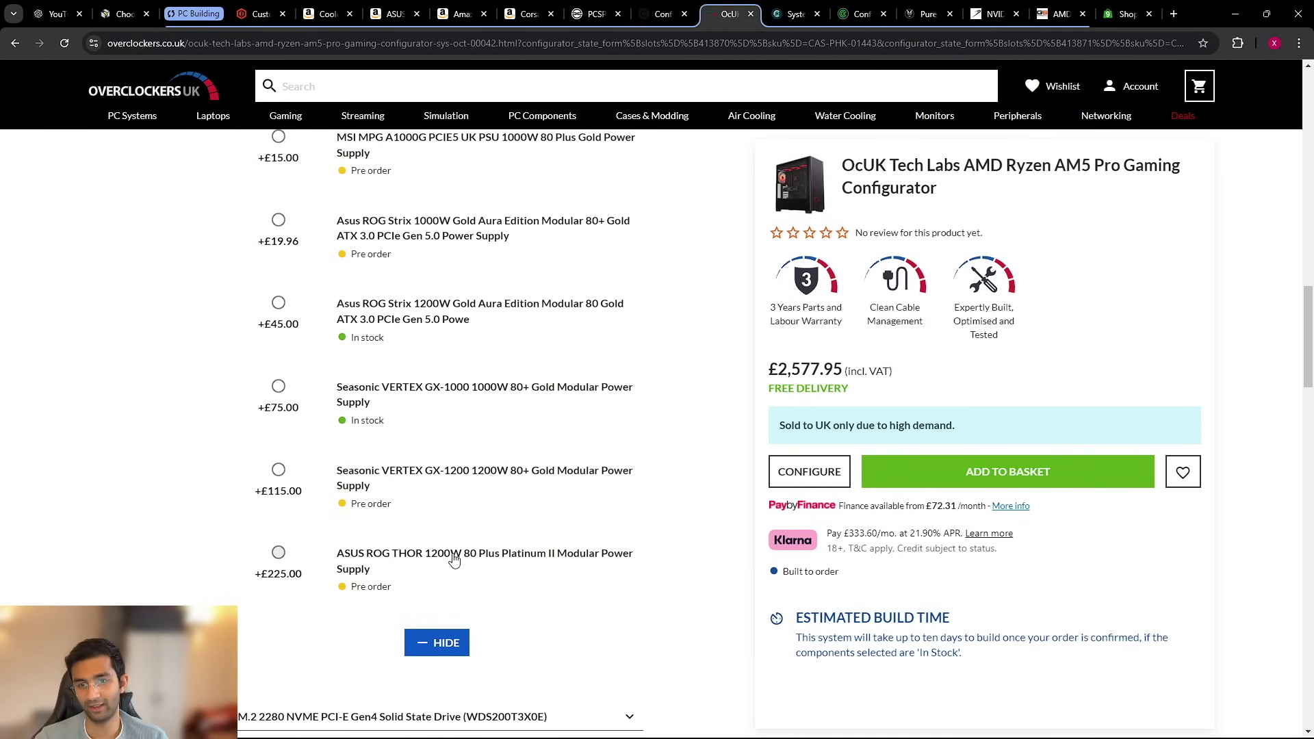
scroll(467, 572, up, 10)
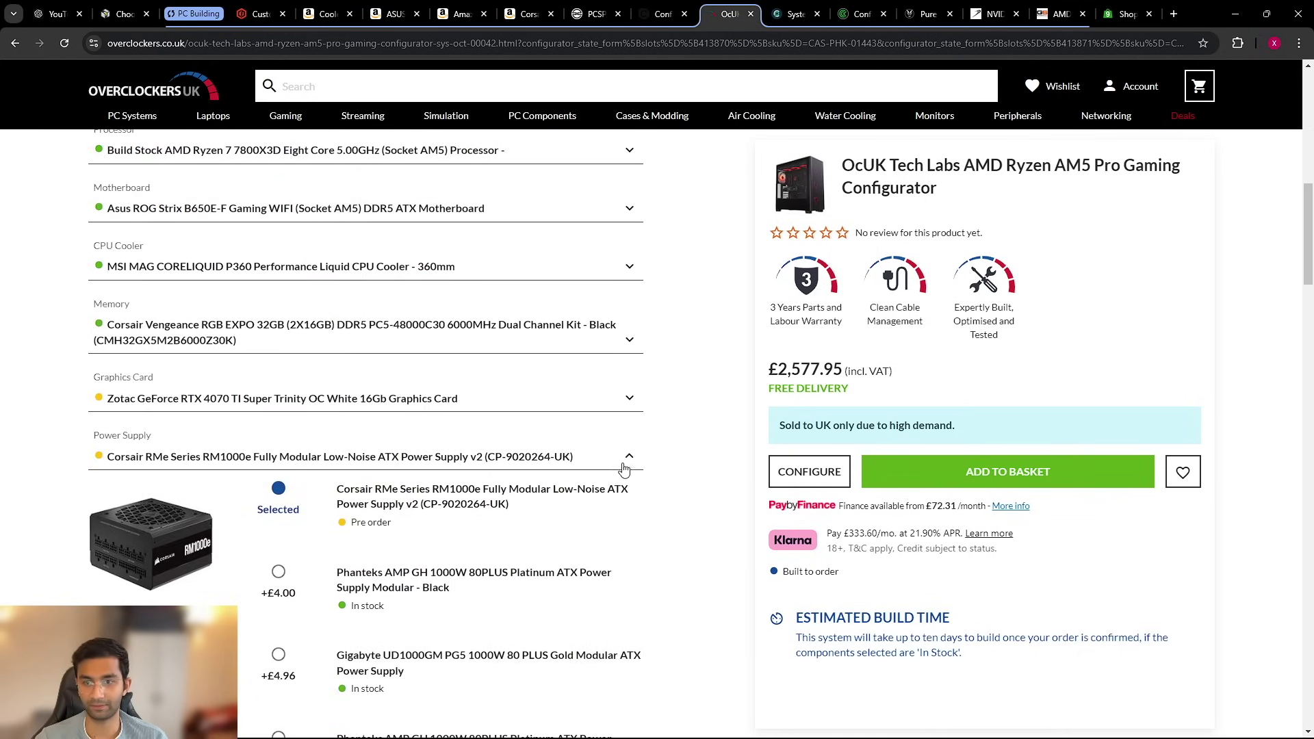
click(628, 459)
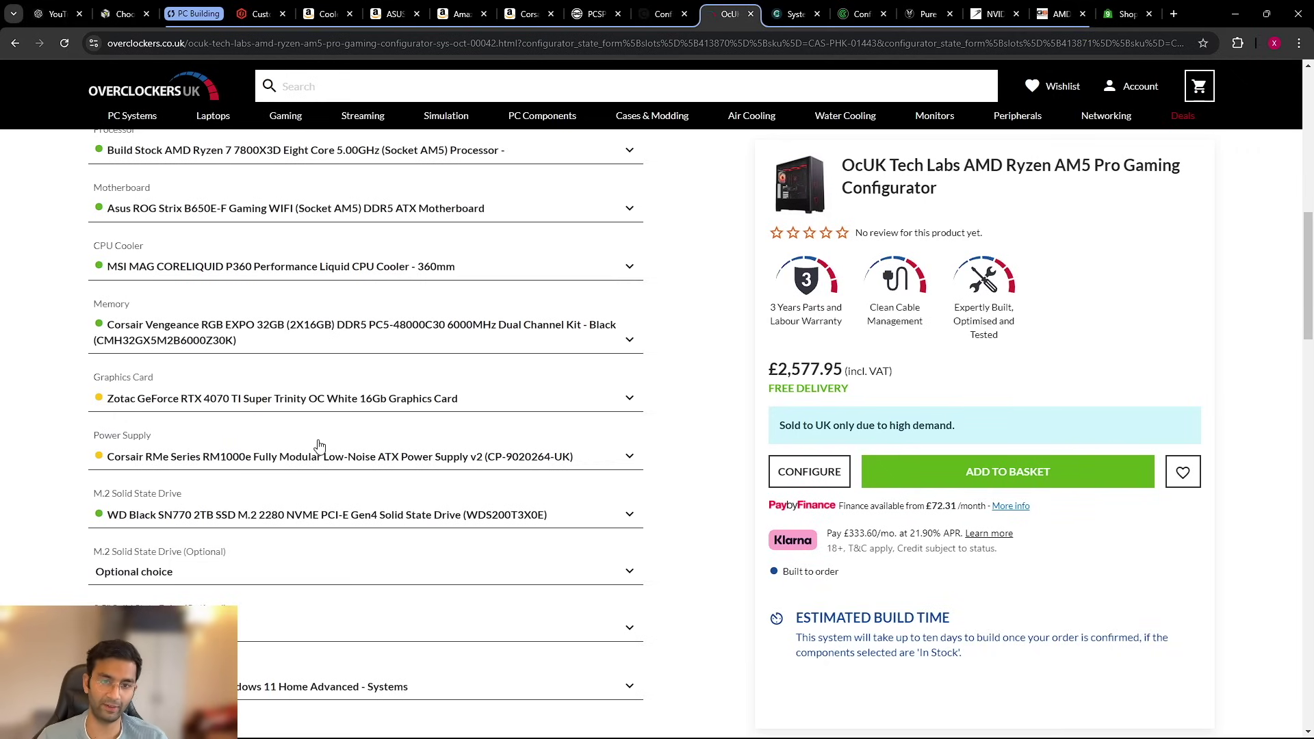
scroll(199, 520, down, 2)
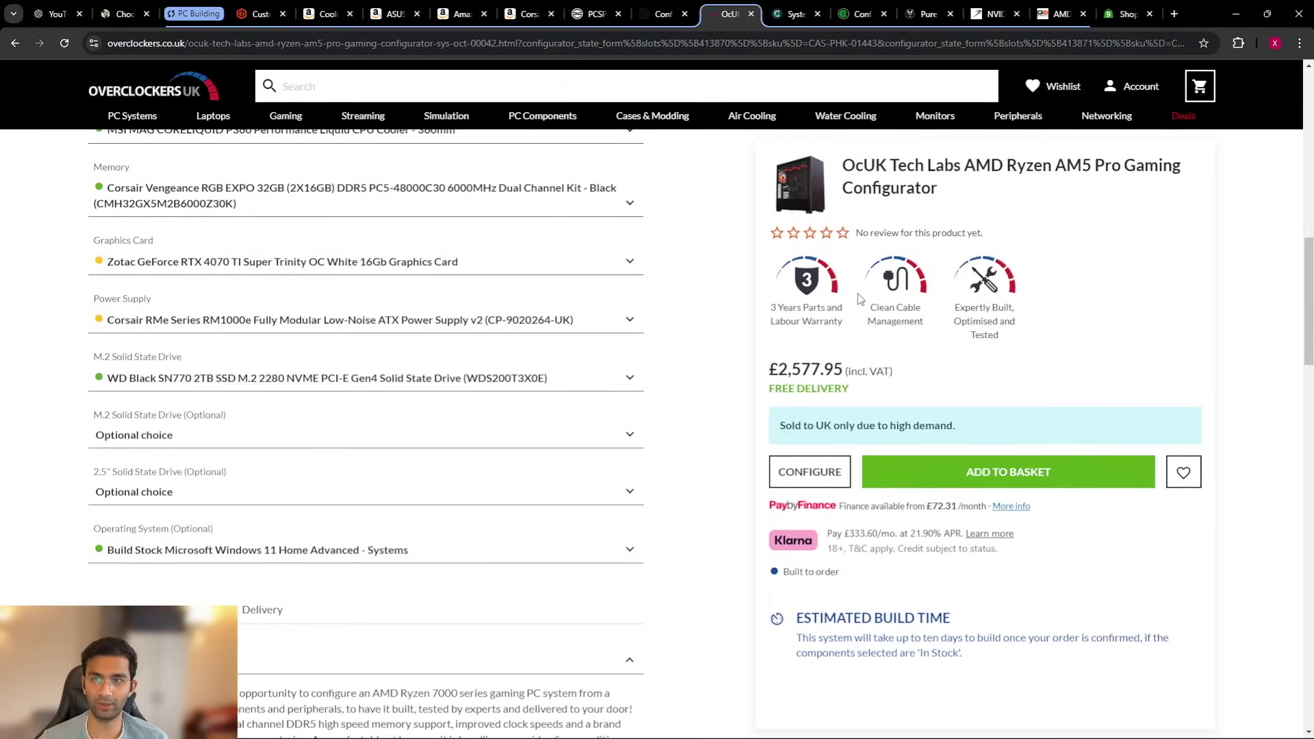
Step: Go to PC Builder and look through the System Builder list totalling £2,183
click(790, 14)
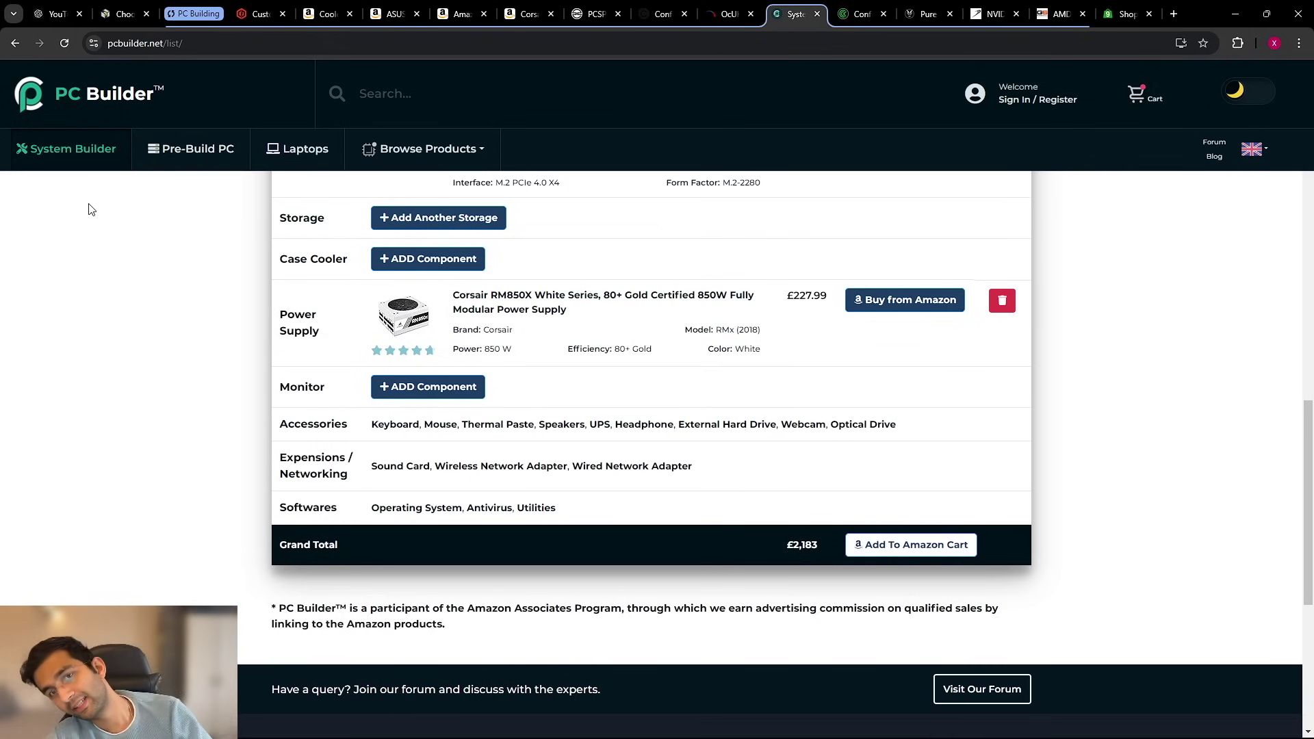
scroll(577, 475, up, 10)
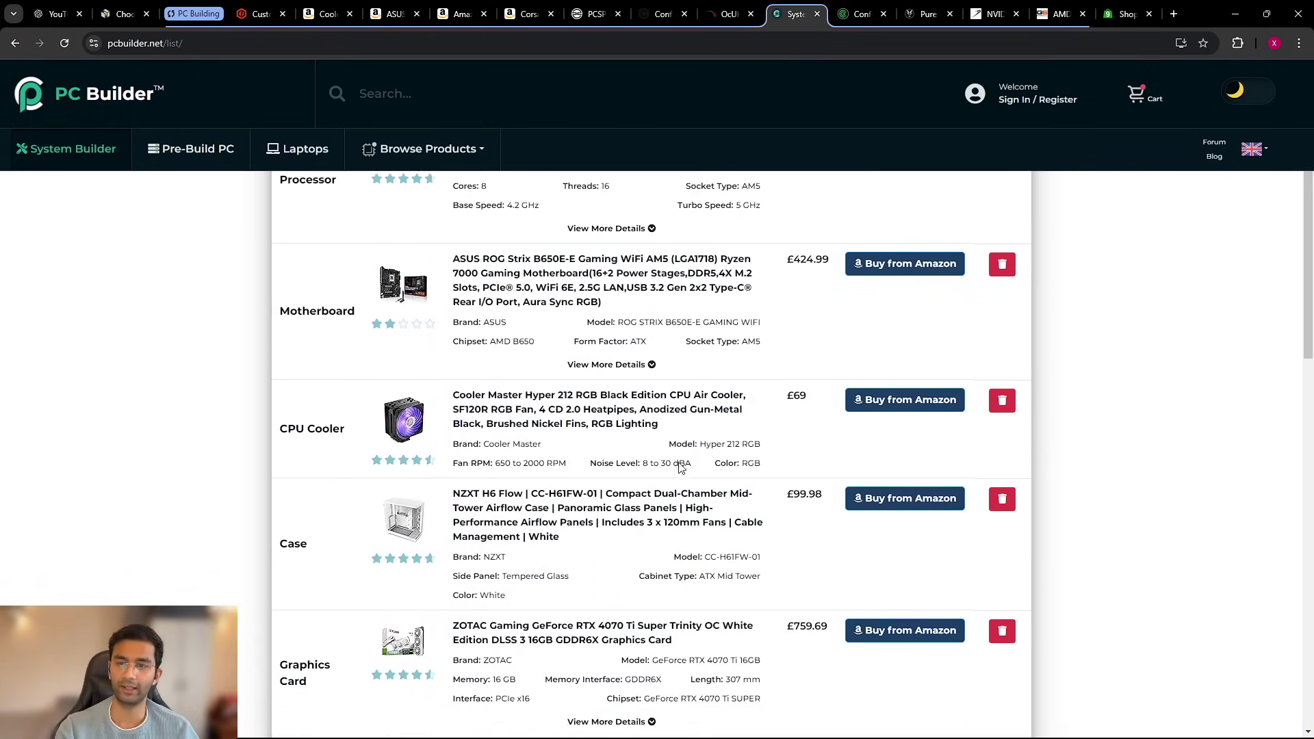
scroll(363, 427, up, 4)
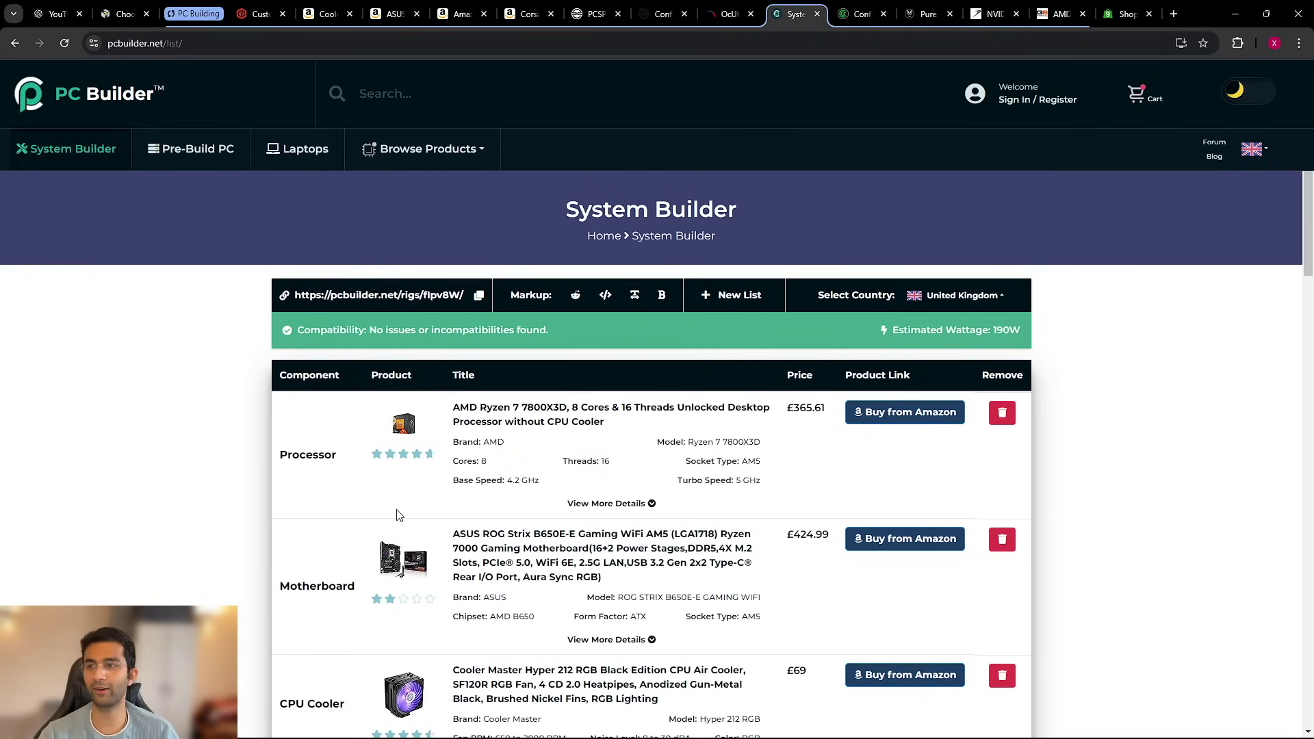
scroll(448, 429, down, 3)
scroll(448, 429, up, 2)
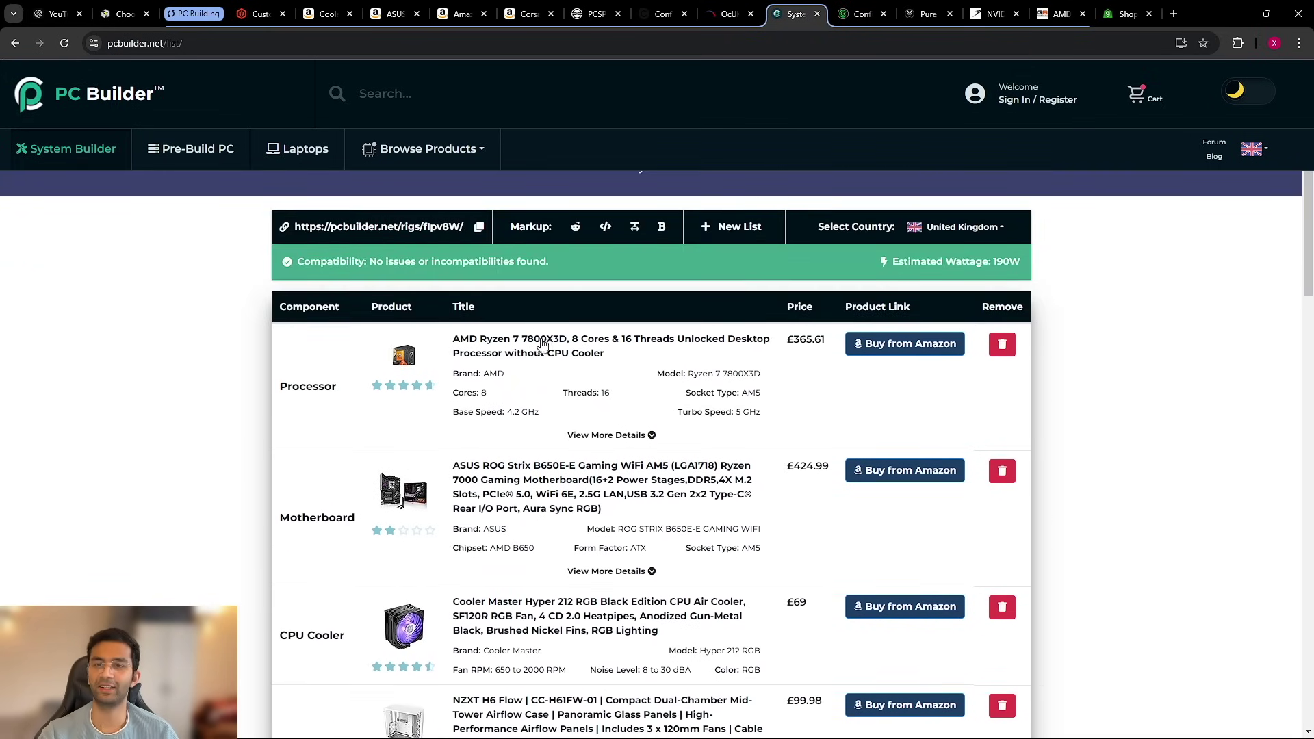
scroll(527, 391, down, 3)
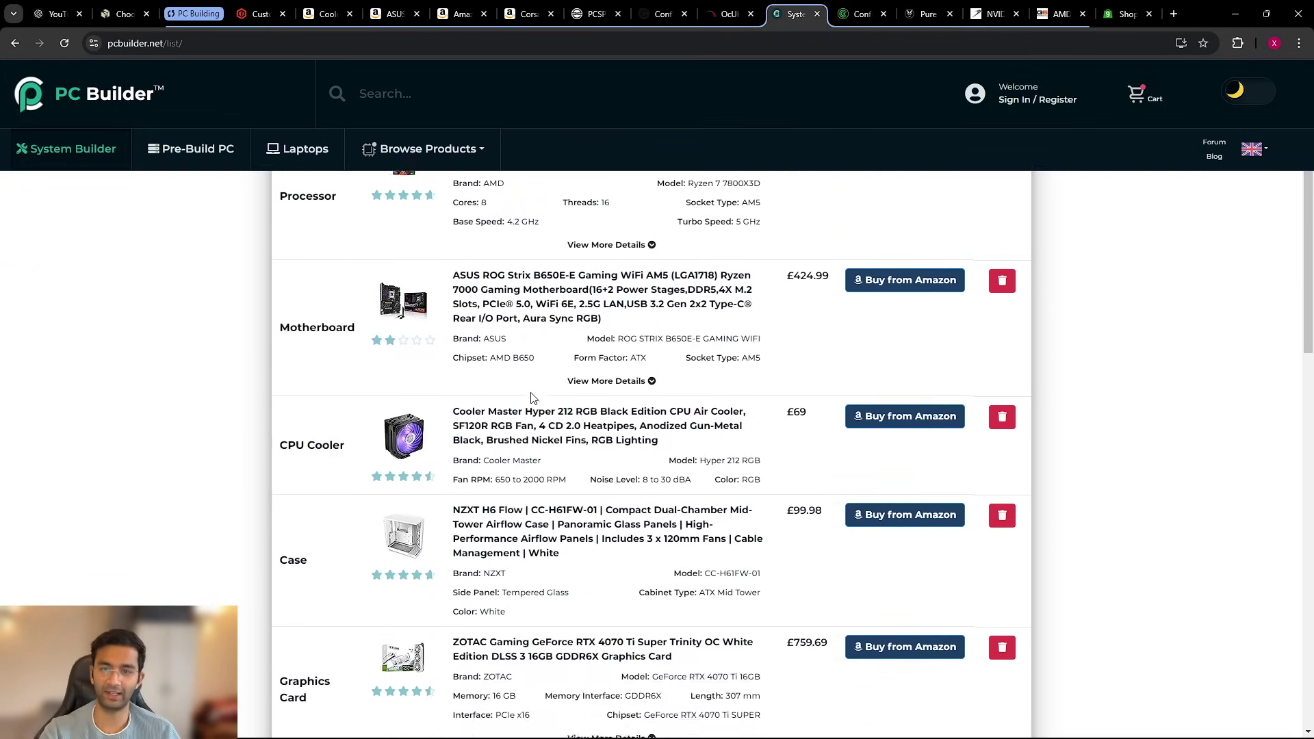
scroll(527, 380, down, 1)
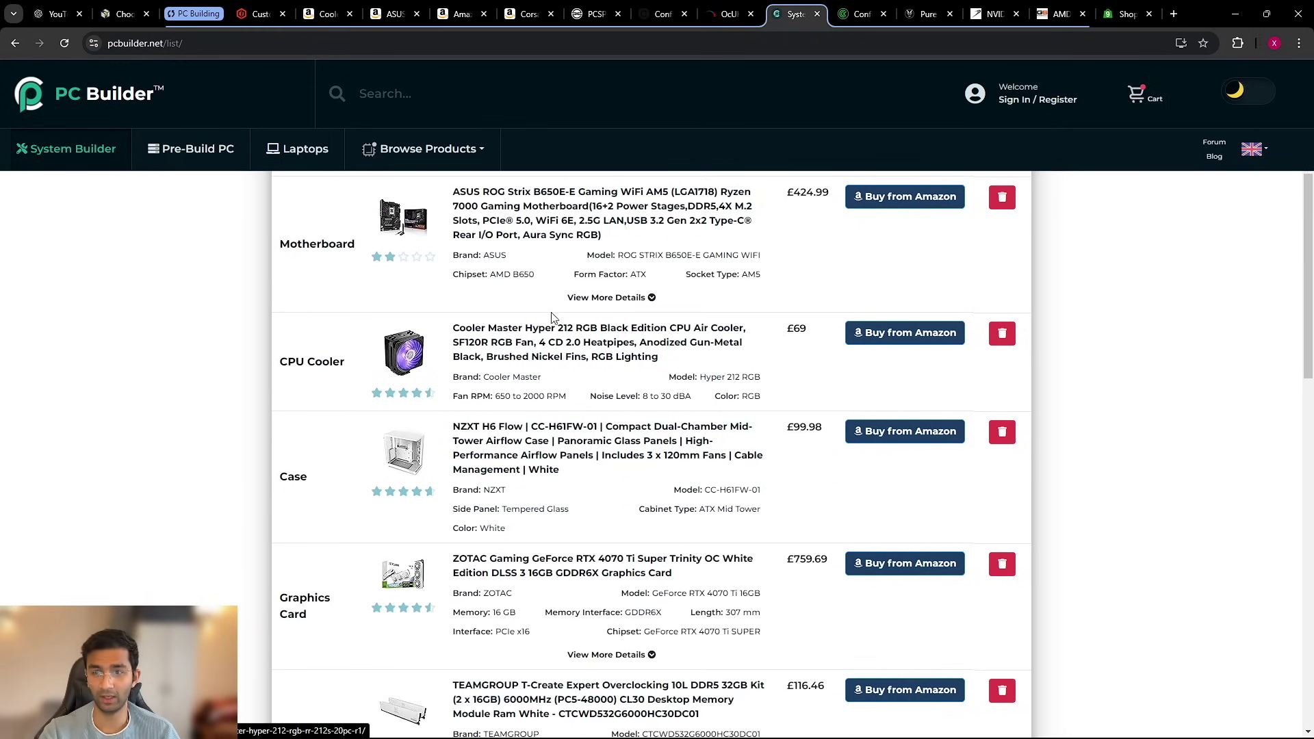
scroll(555, 318, up, 2)
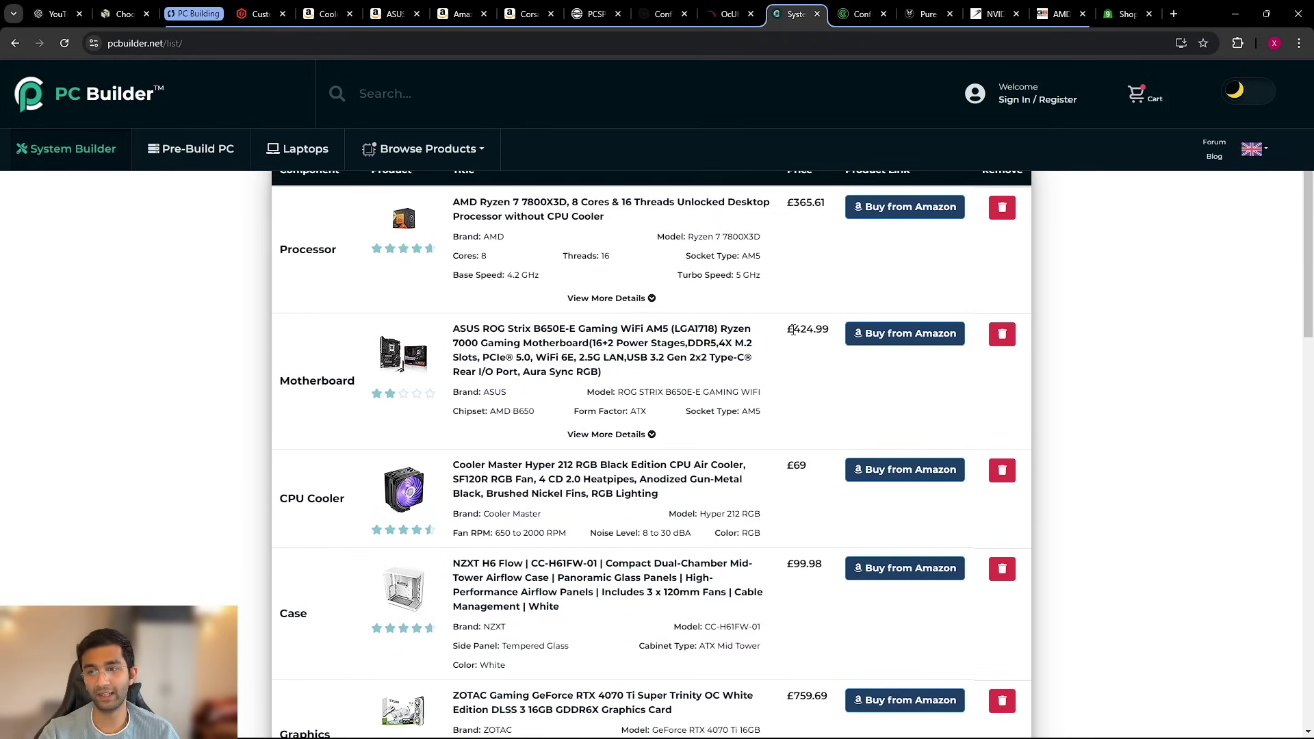
Step: Highlight the ASUS ROG Strix B650E-E's £424.99 price, then clear the selection
drag(792, 330, 831, 337)
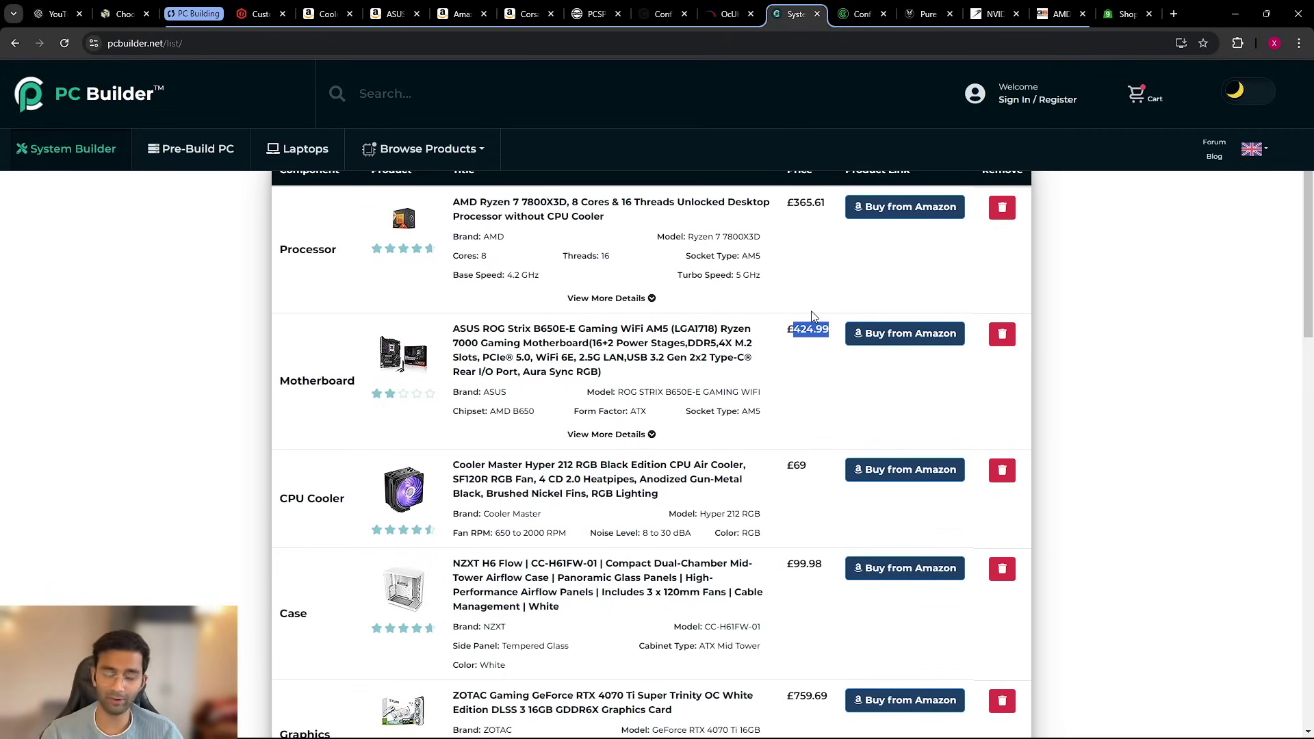
click(790, 400)
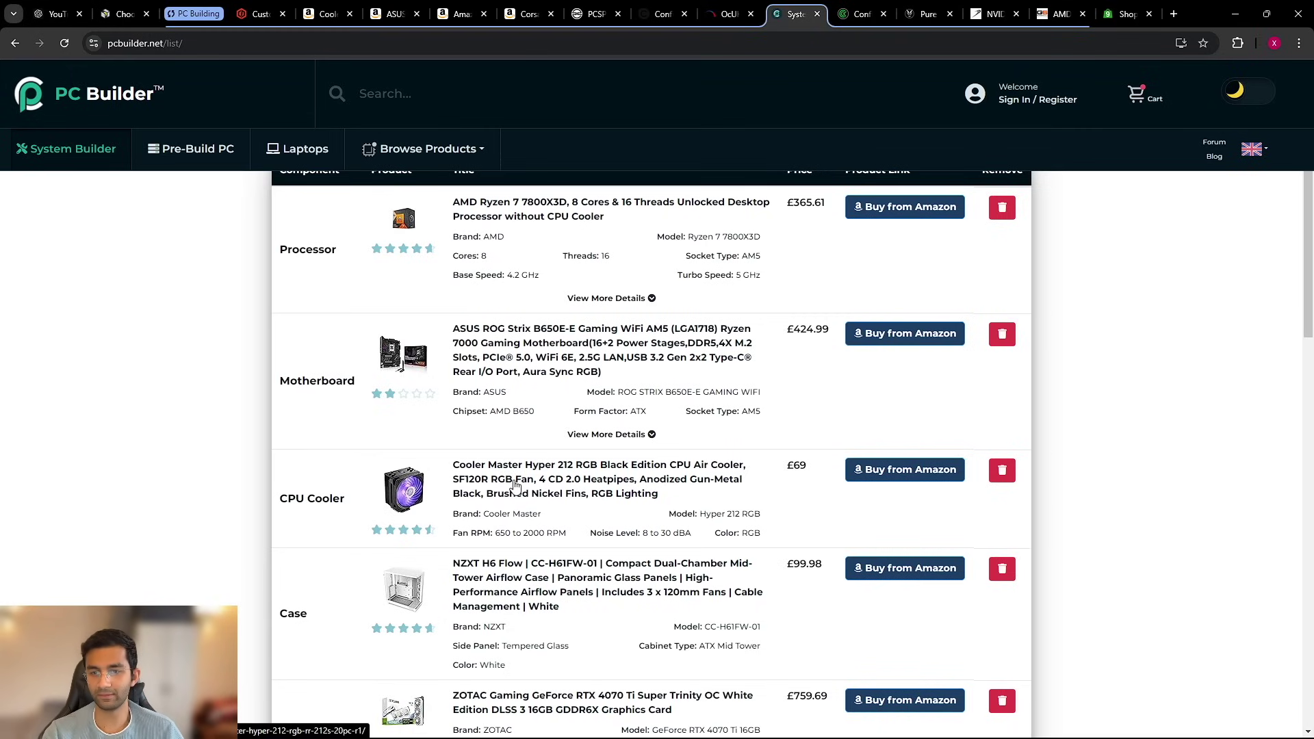
scroll(516, 486, down, 1)
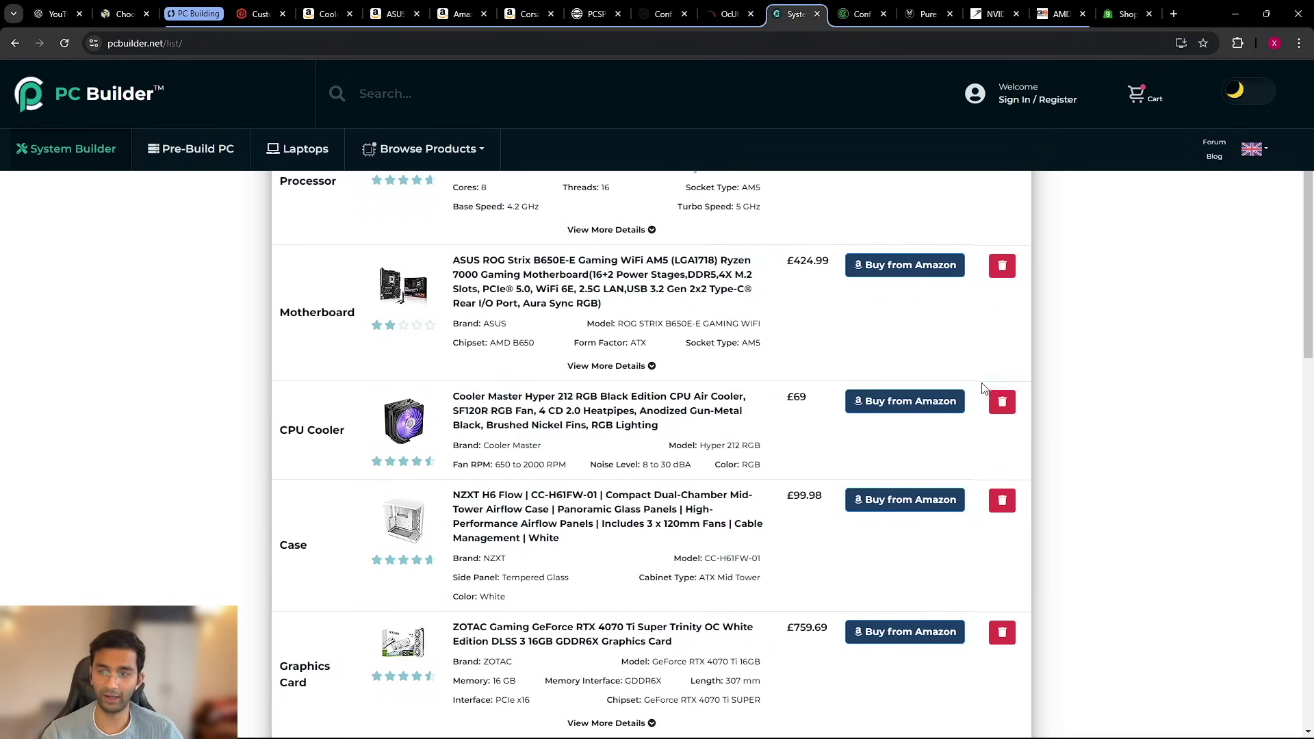
Step: Remove the CPU cooler, then re-add the Cooler Master Hyper 212 RGB Black Edition at £69
click(1004, 405)
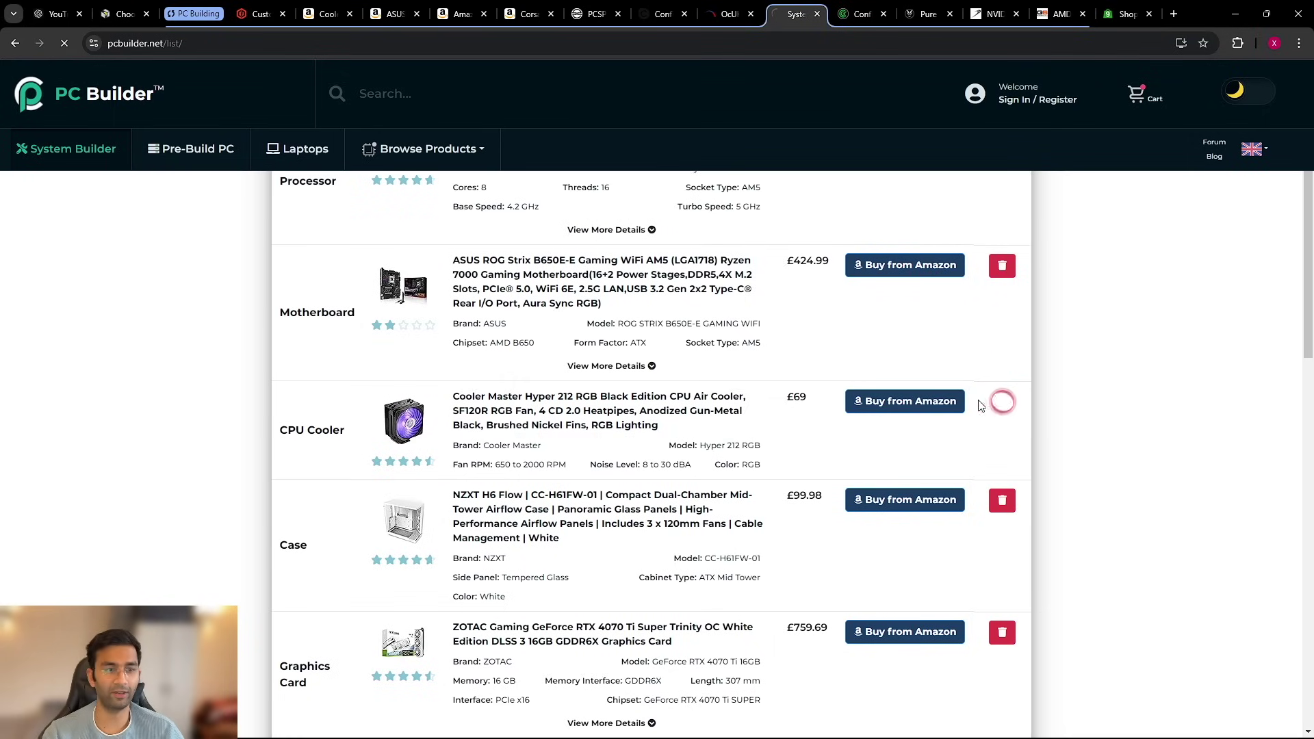
scroll(607, 464, down, 4)
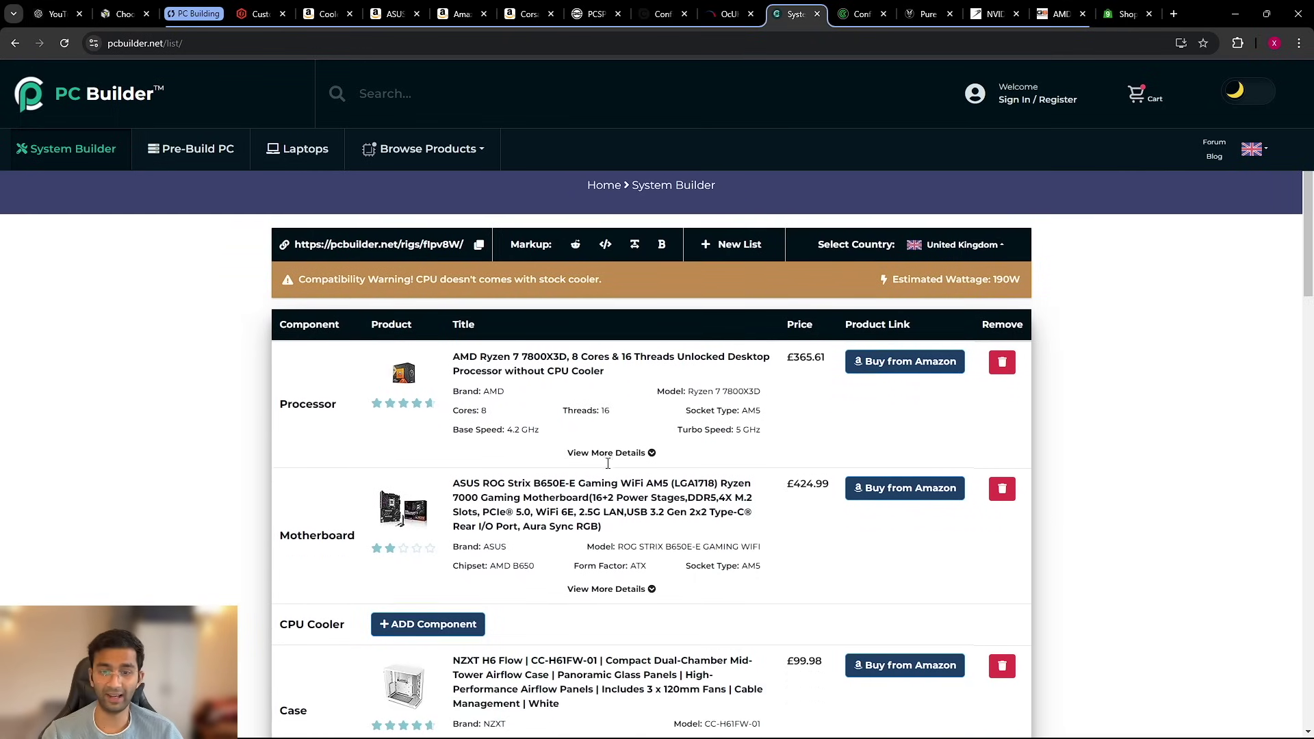
click(435, 404)
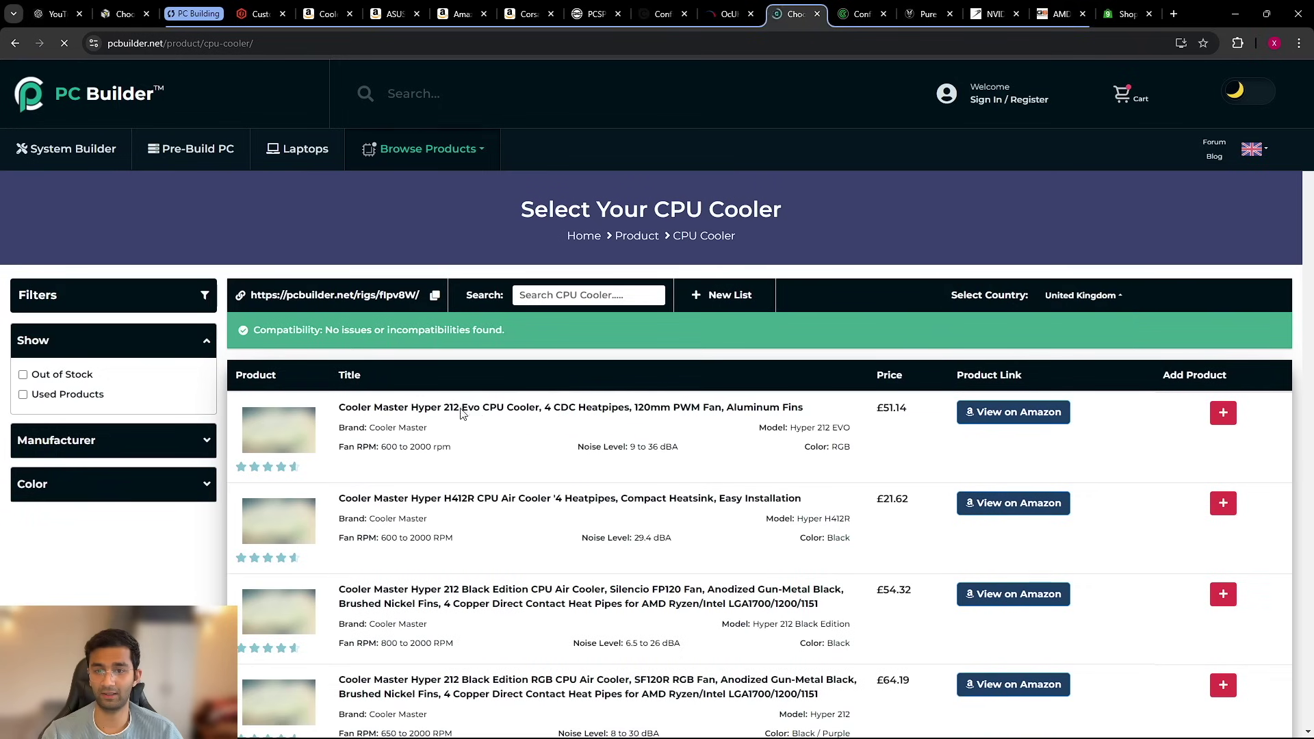
scroll(472, 418, down, 2)
scroll(479, 423, down, 2)
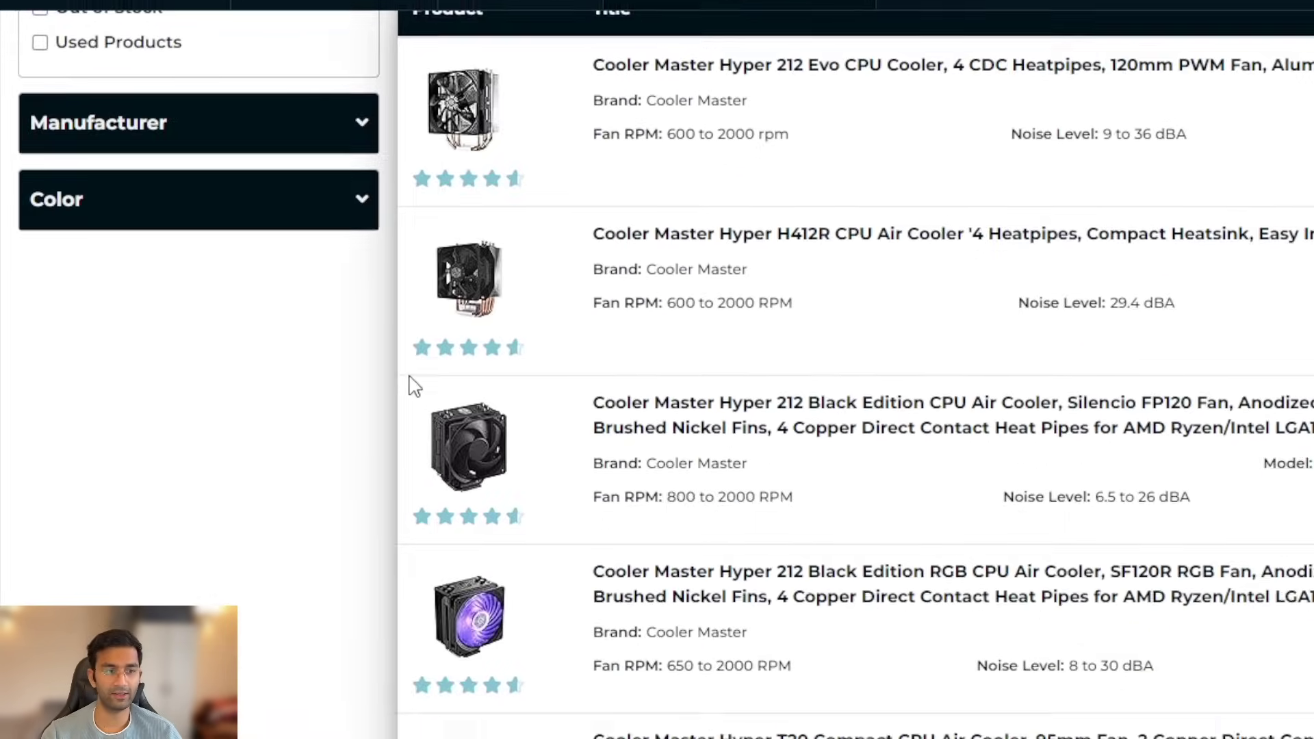
scroll(411, 404, down, 6)
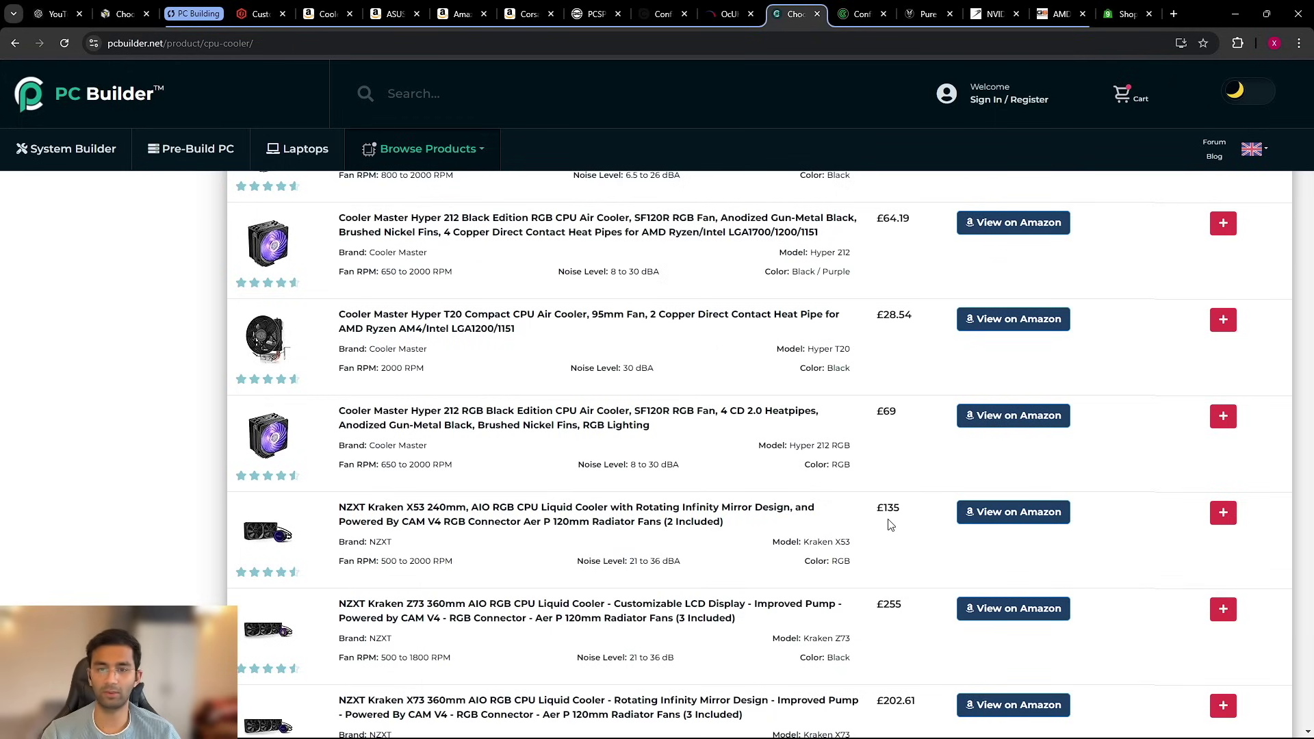
click(1223, 416)
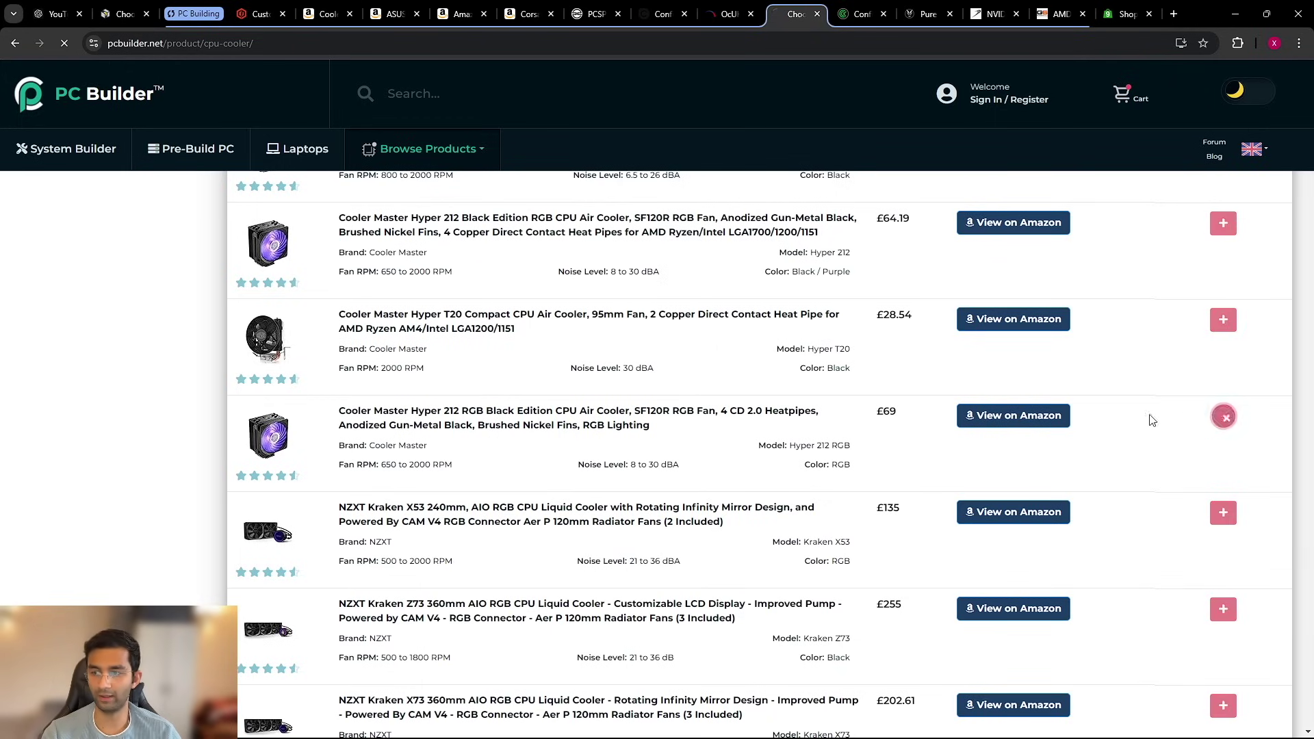
scroll(712, 561, down, 4)
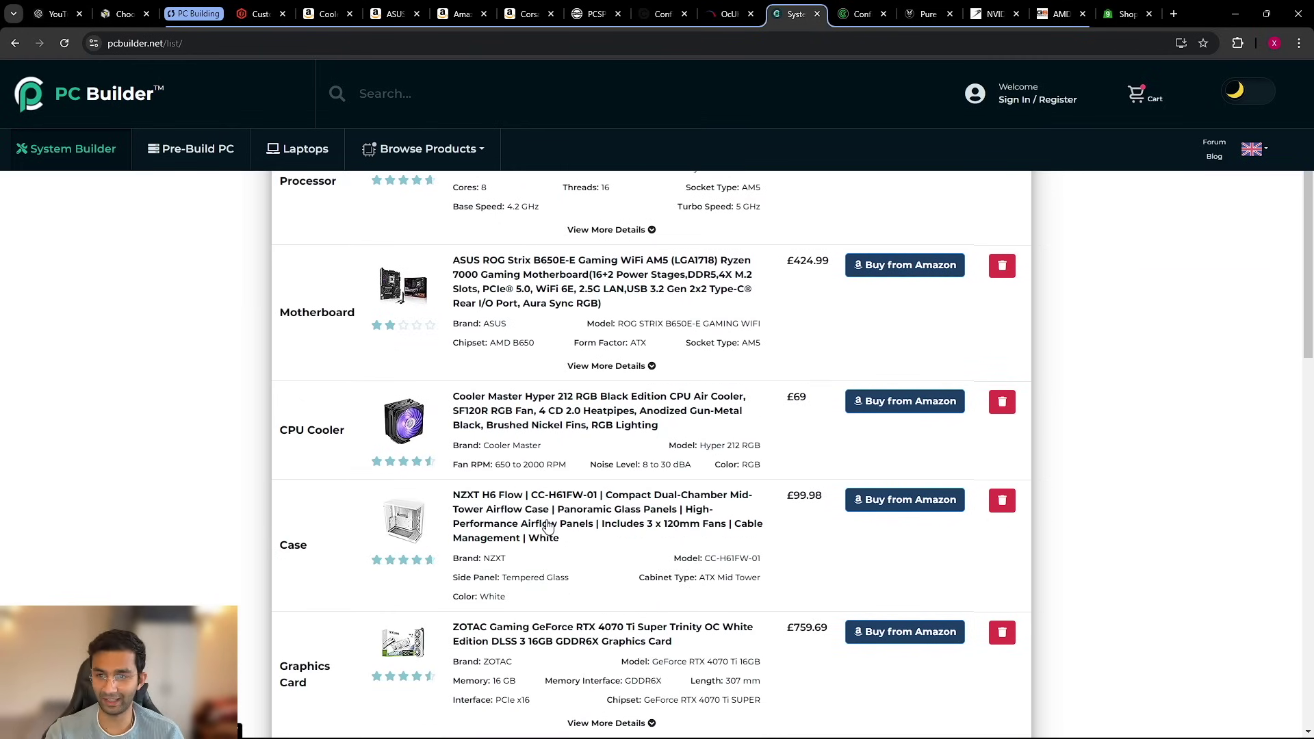
scroll(370, 536, down, 2)
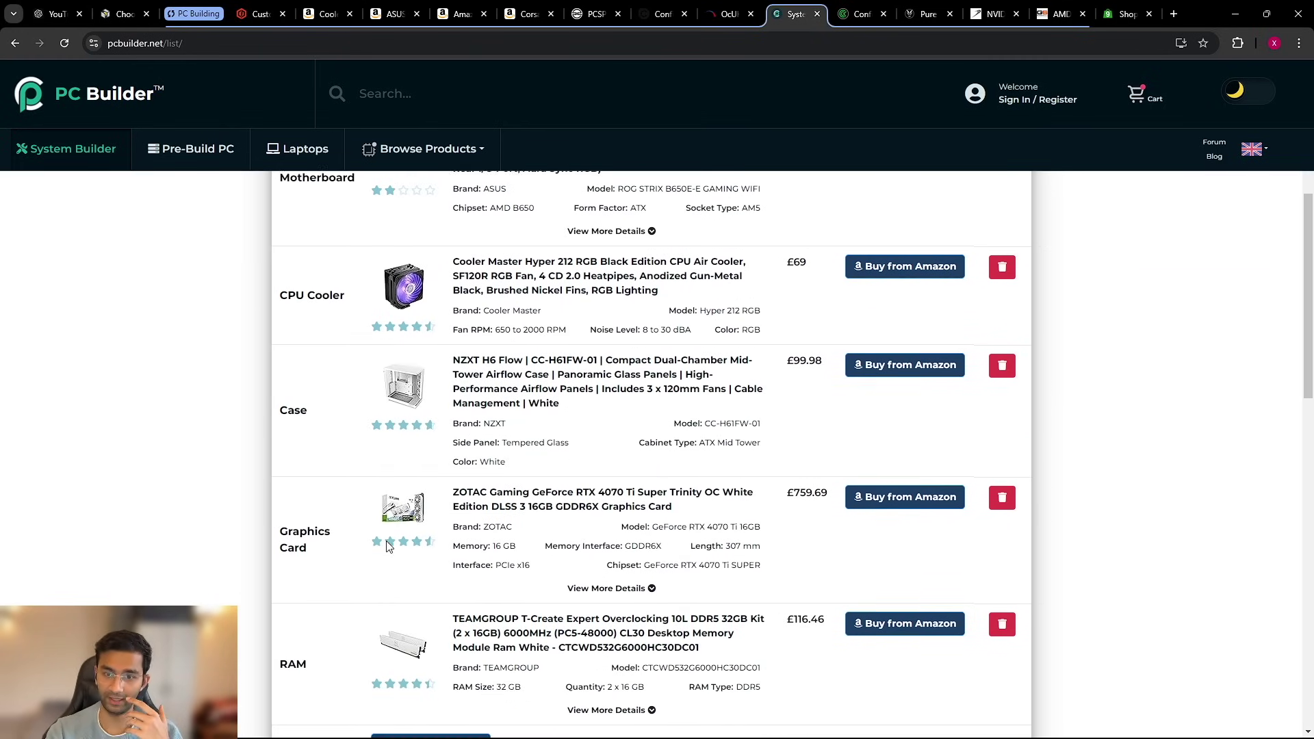
scroll(299, 574, down, 1)
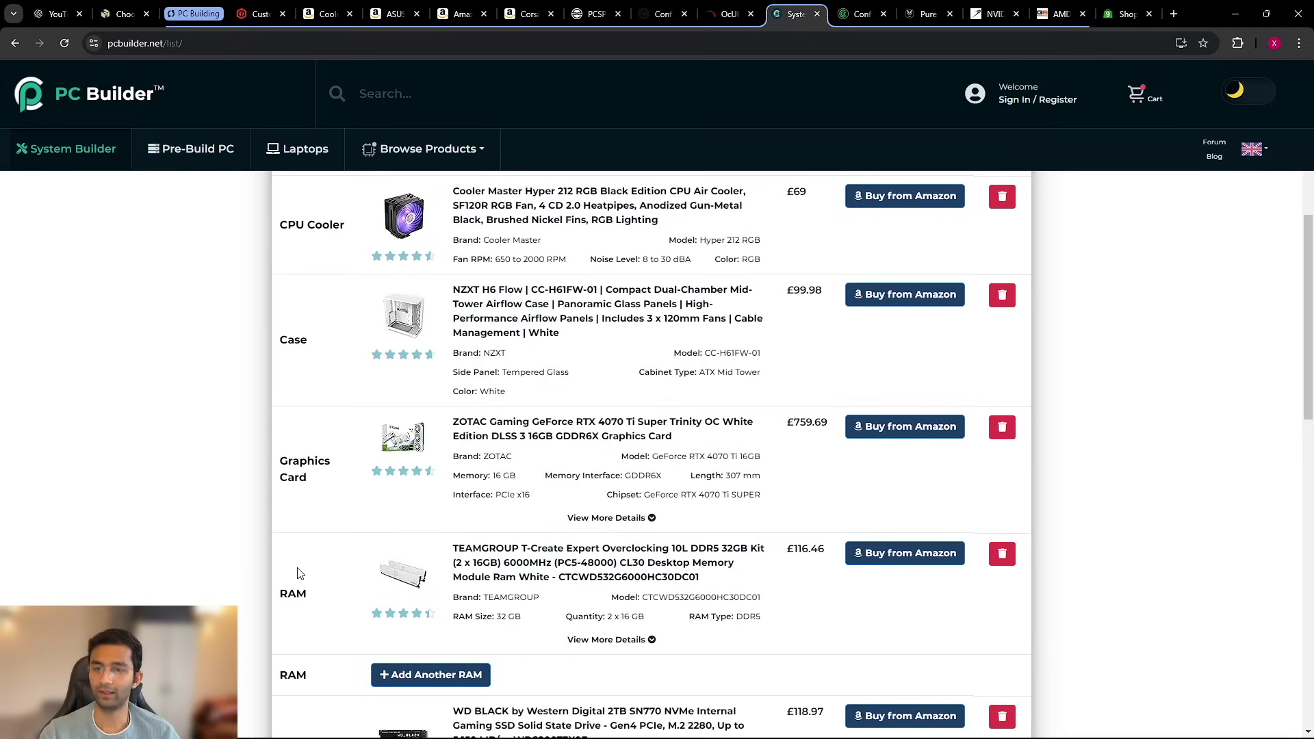
scroll(299, 571, down, 2)
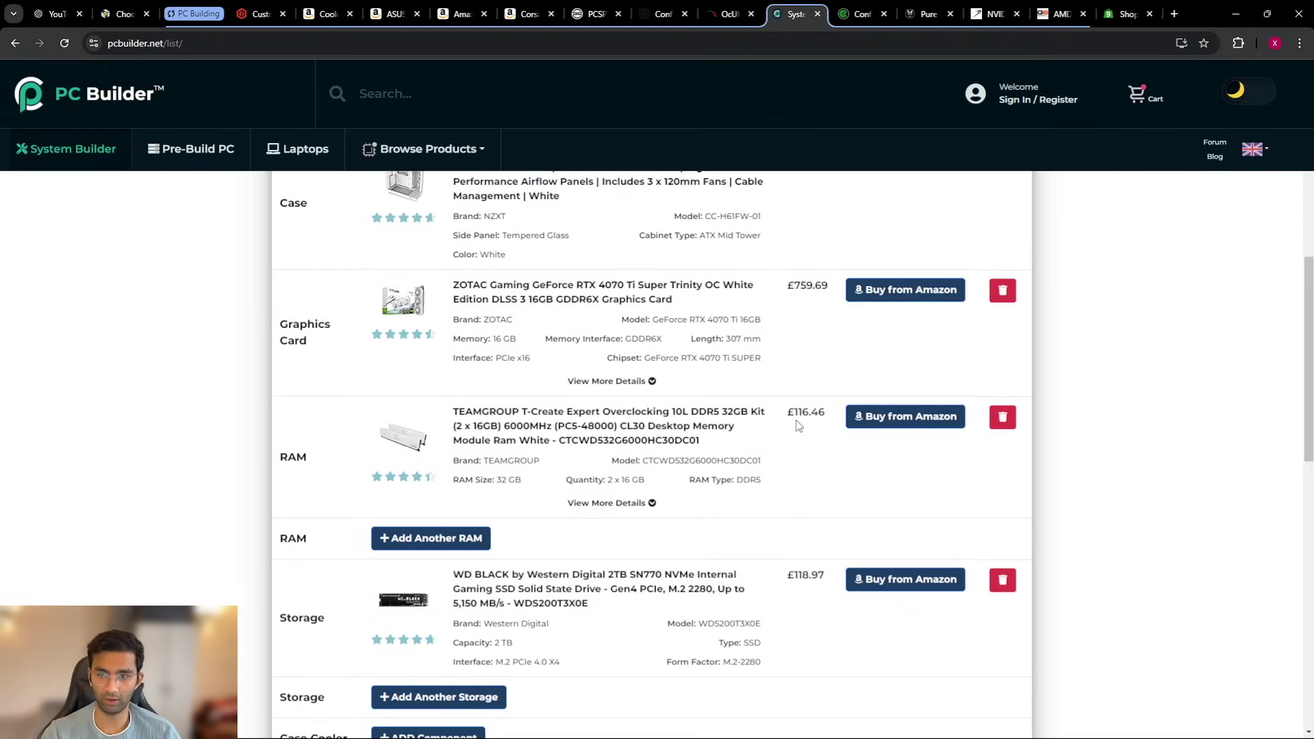
scroll(675, 496, down, 1)
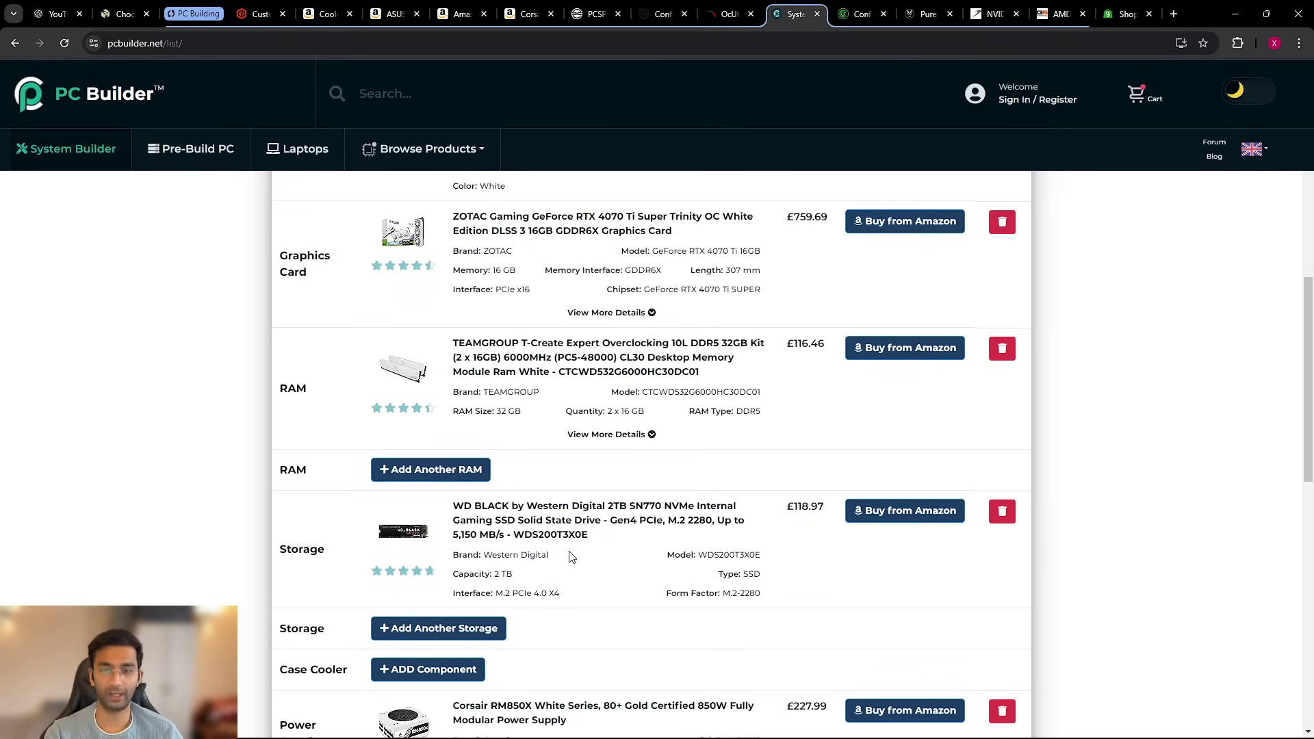
scroll(574, 551, down, 1)
scroll(621, 464, down, 1)
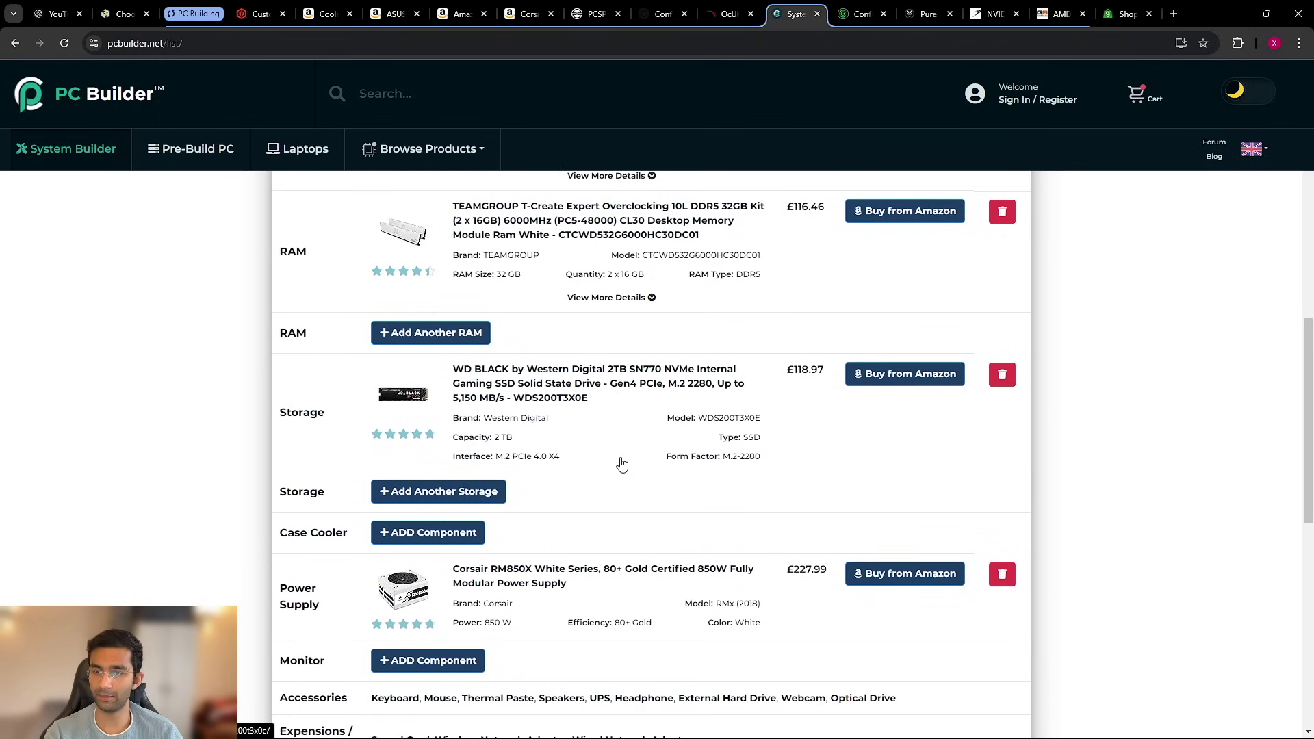
scroll(778, 378, down, 3)
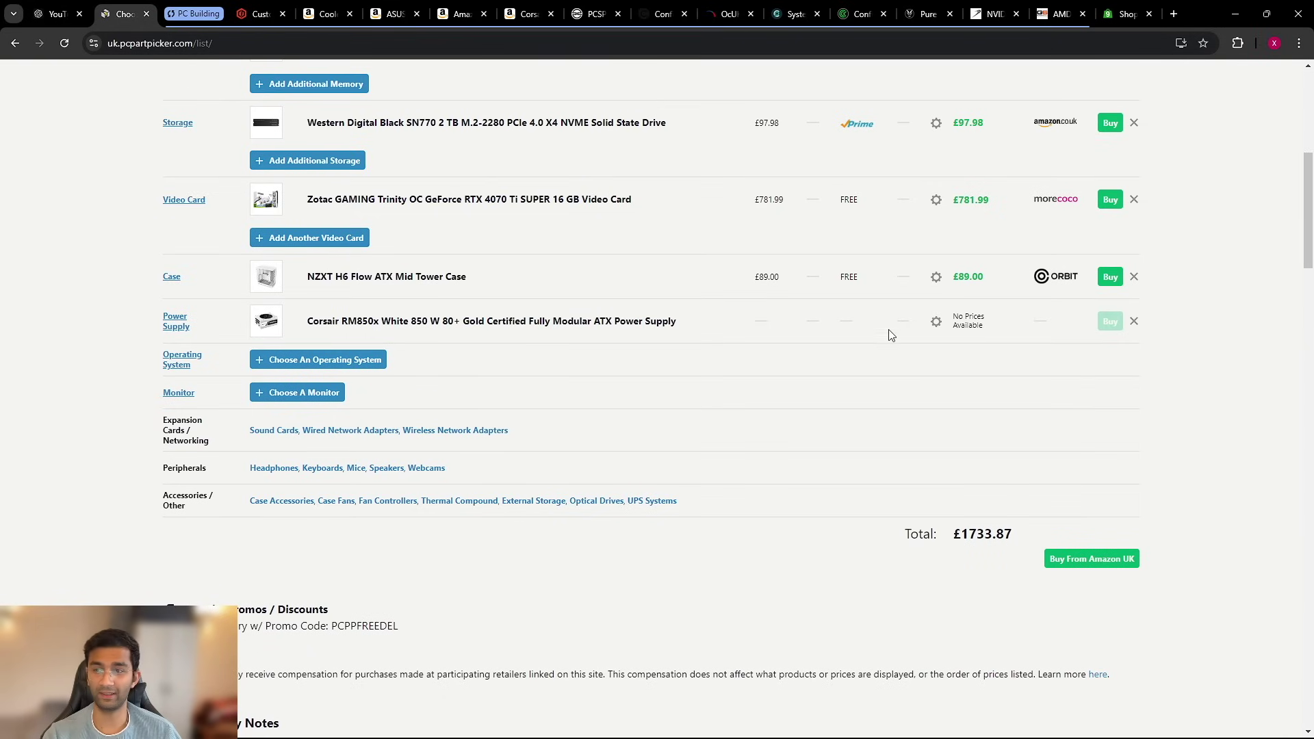
Step: Check the Corsair PSU's Amazon listing, then go from the PC Builder list to CCL's configurator
scroll(950, 322, up, 1)
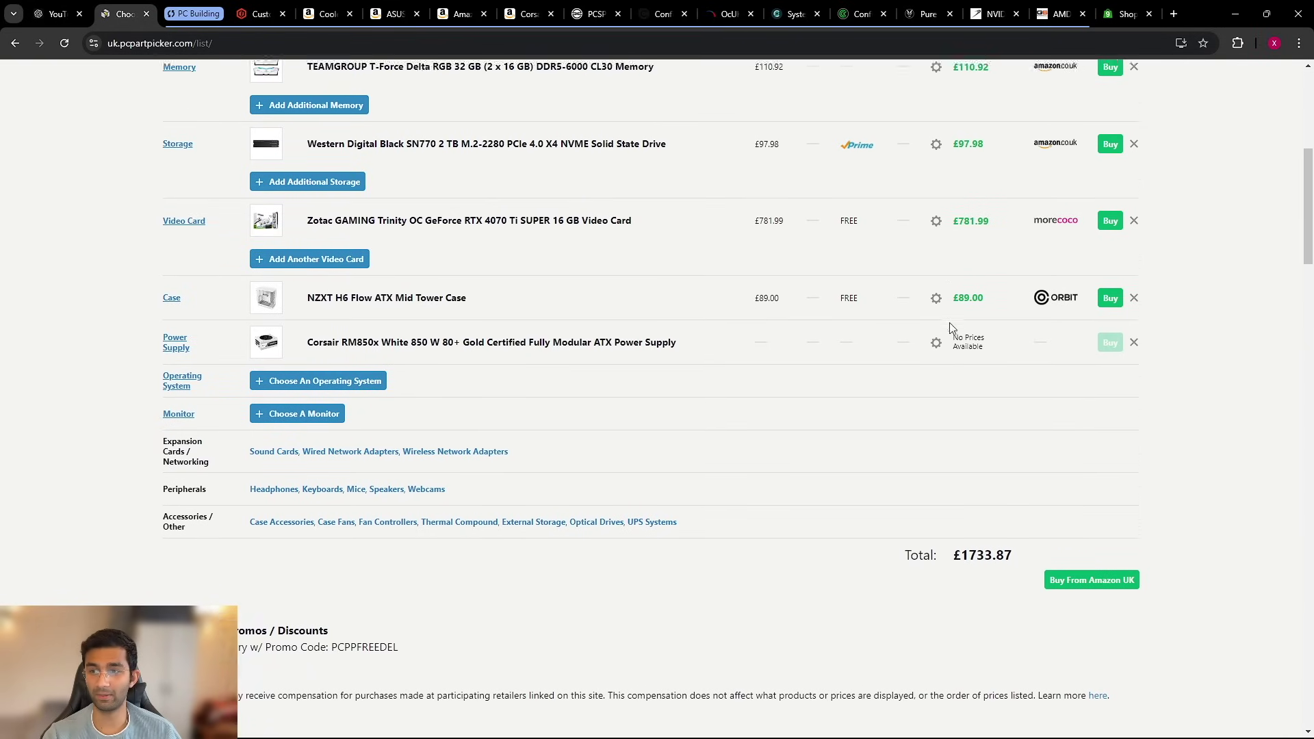
scroll(951, 329, up, 1)
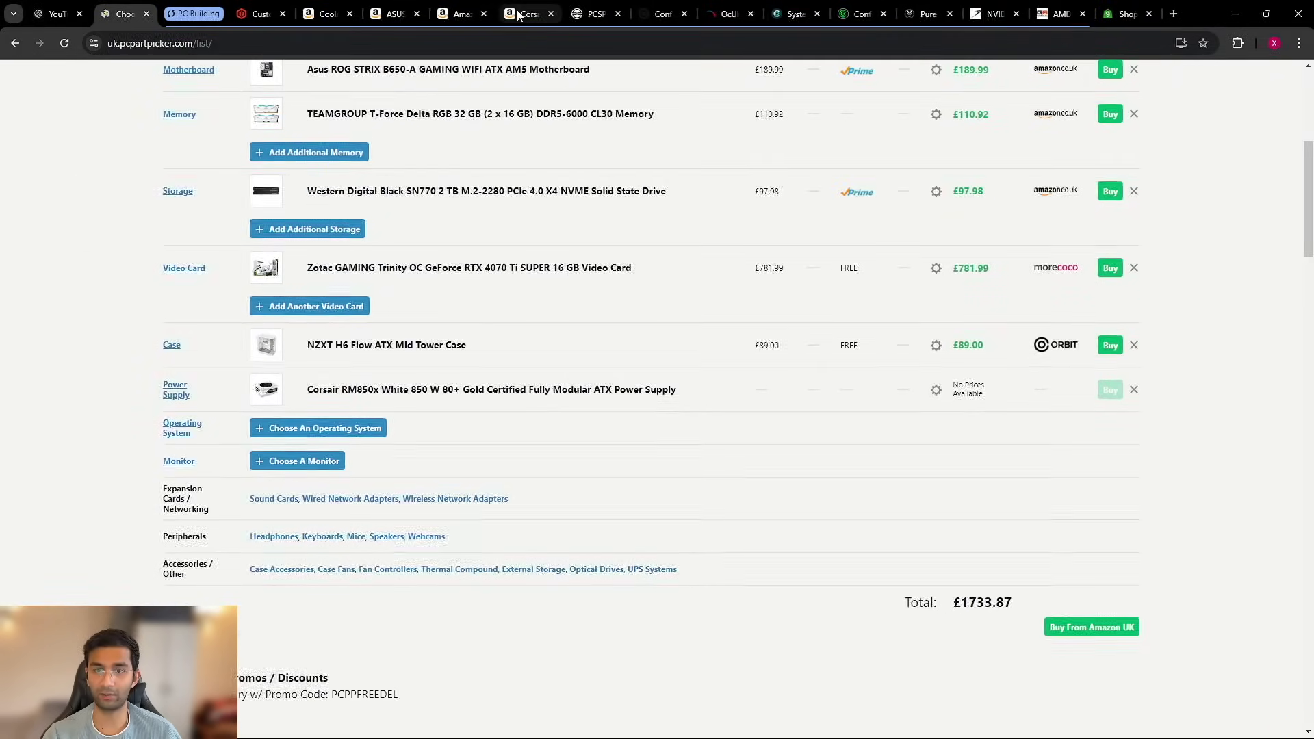
click(518, 15)
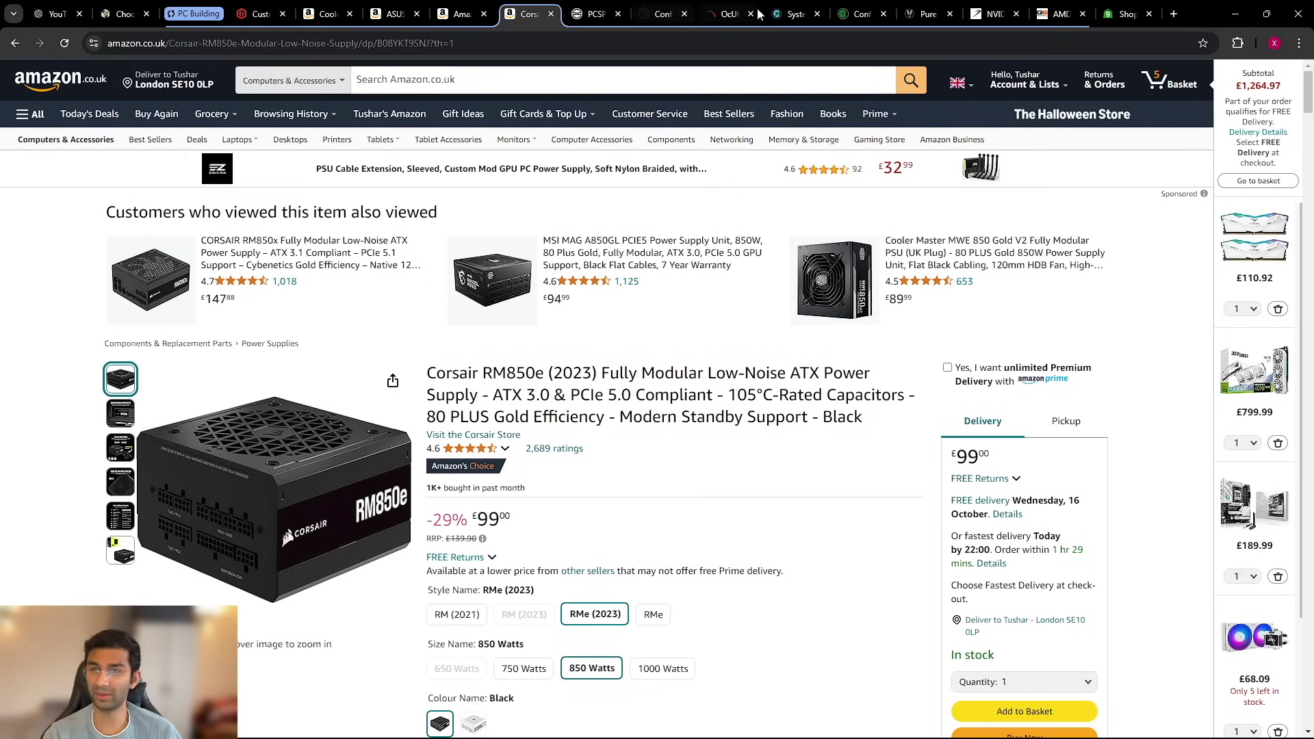
click(798, 14)
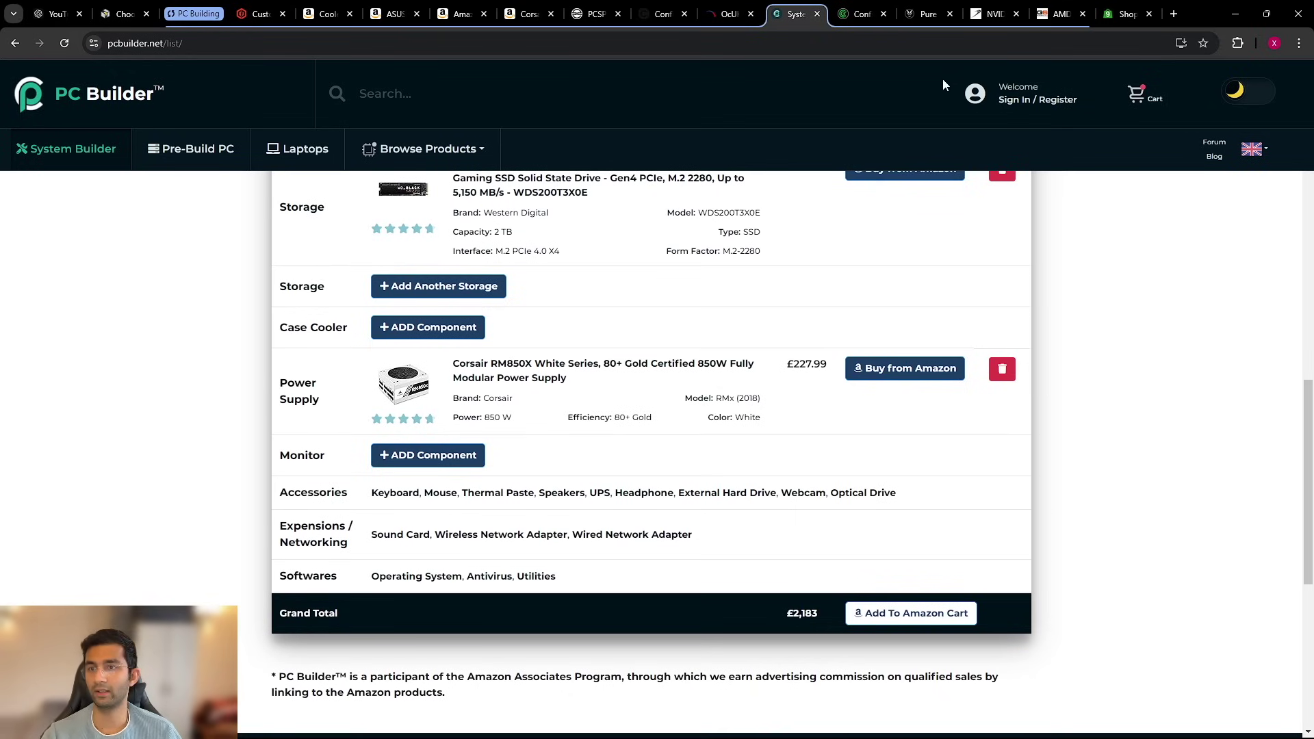
click(854, 17)
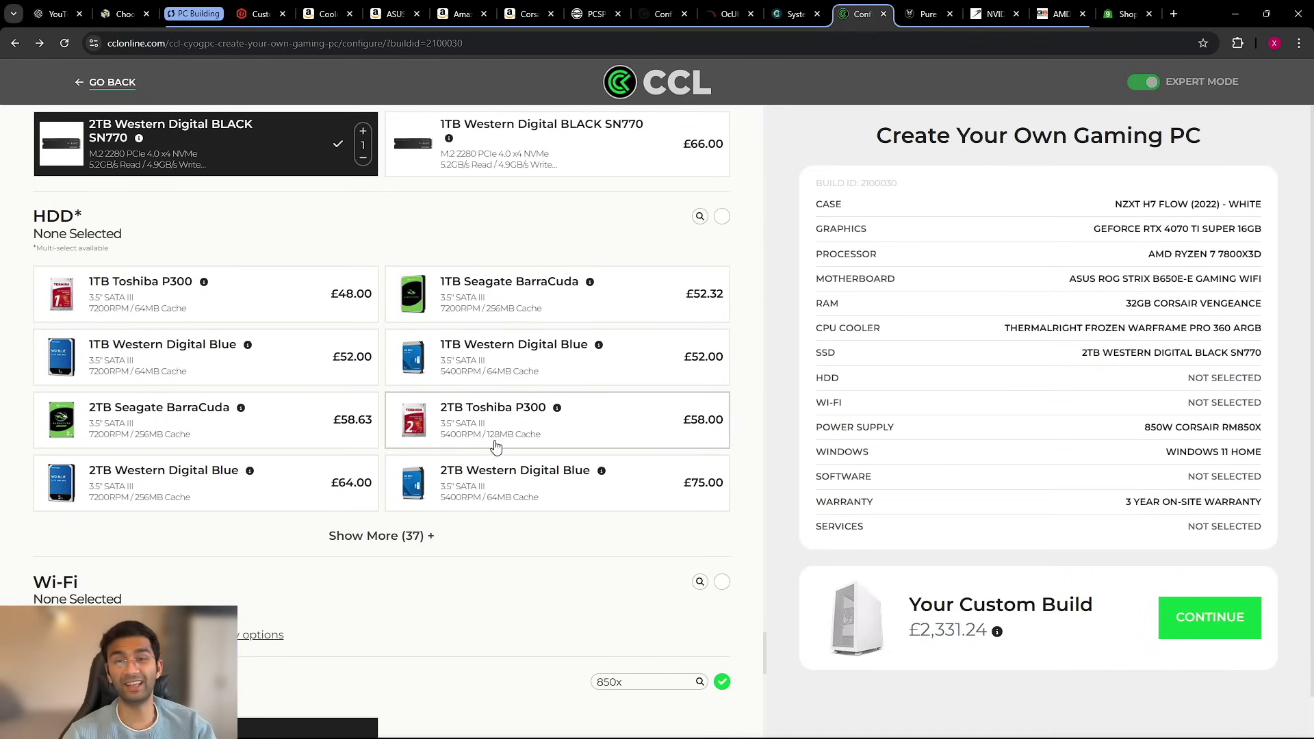
Step: Deselect and reselect the Thermalright Frozen Warframe PRO 360 ARGB cooler to compare CCL's £2,331.24 total
scroll(537, 572, up, 7)
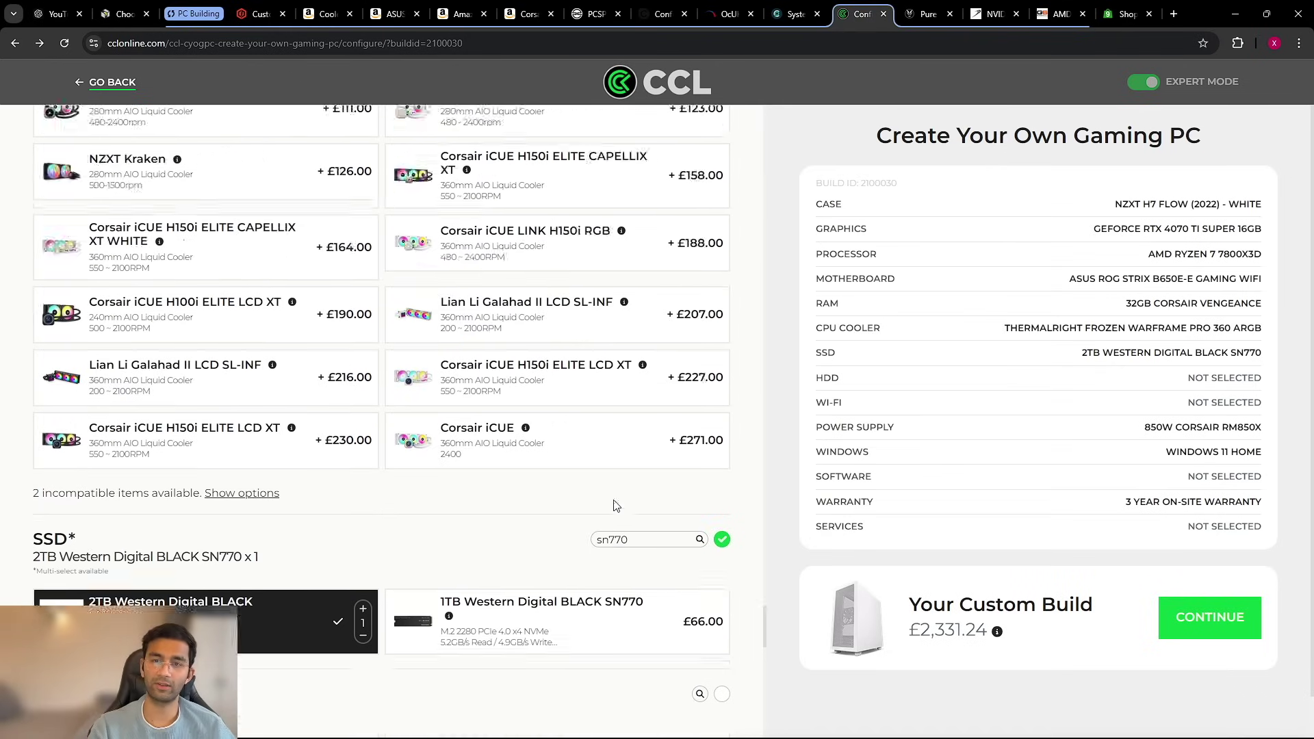
scroll(614, 506, up, 15)
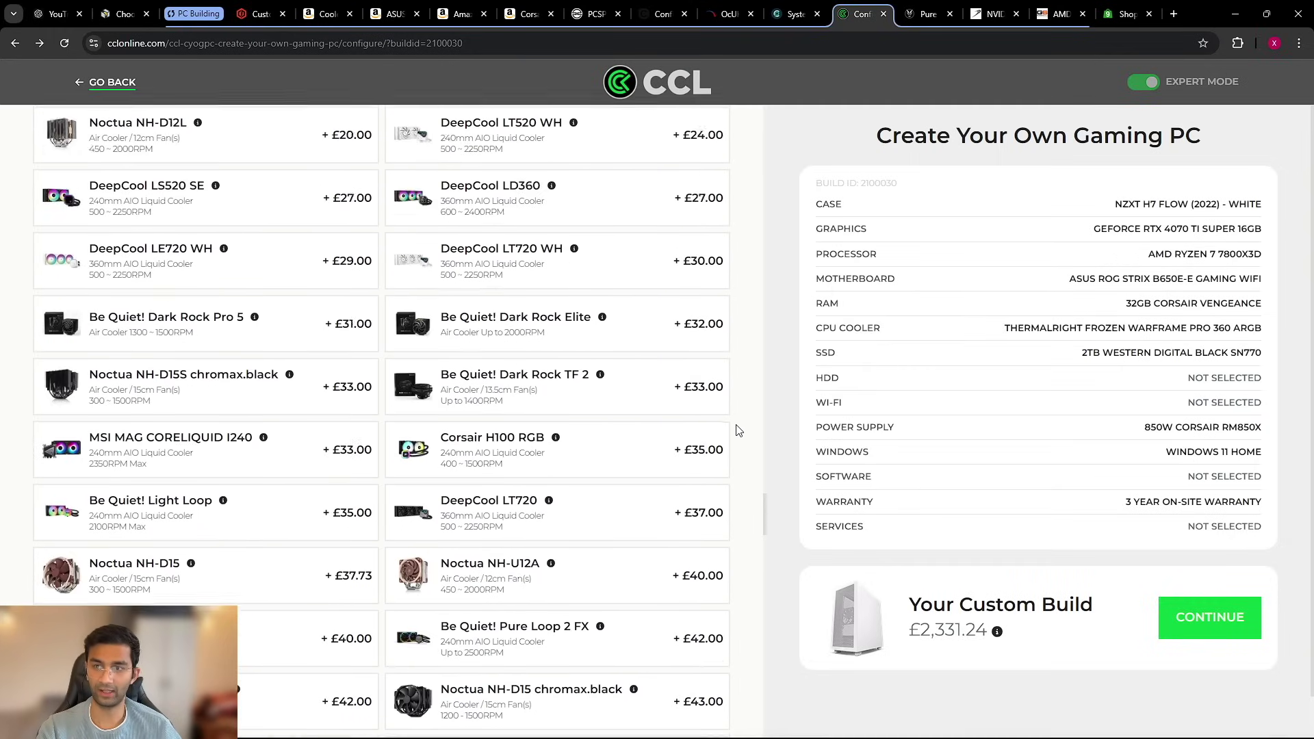
scroll(737, 430, up, 9)
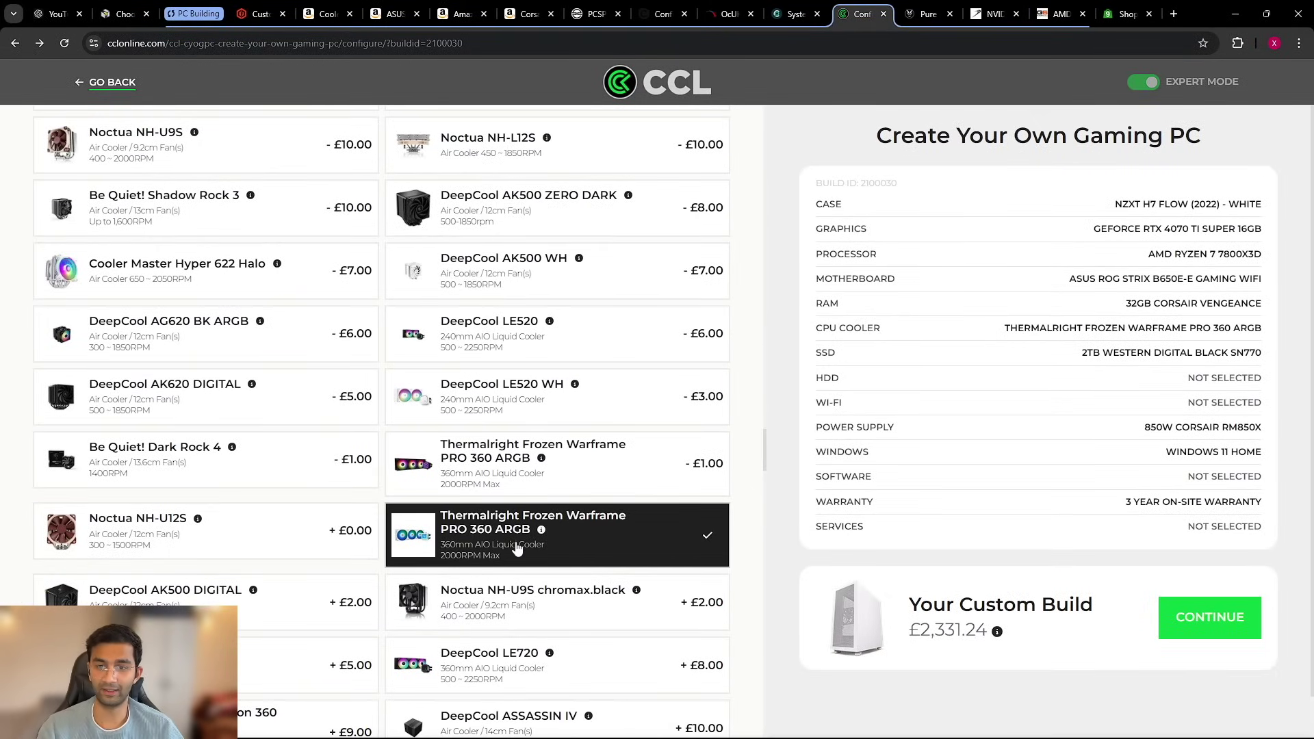
click(626, 549)
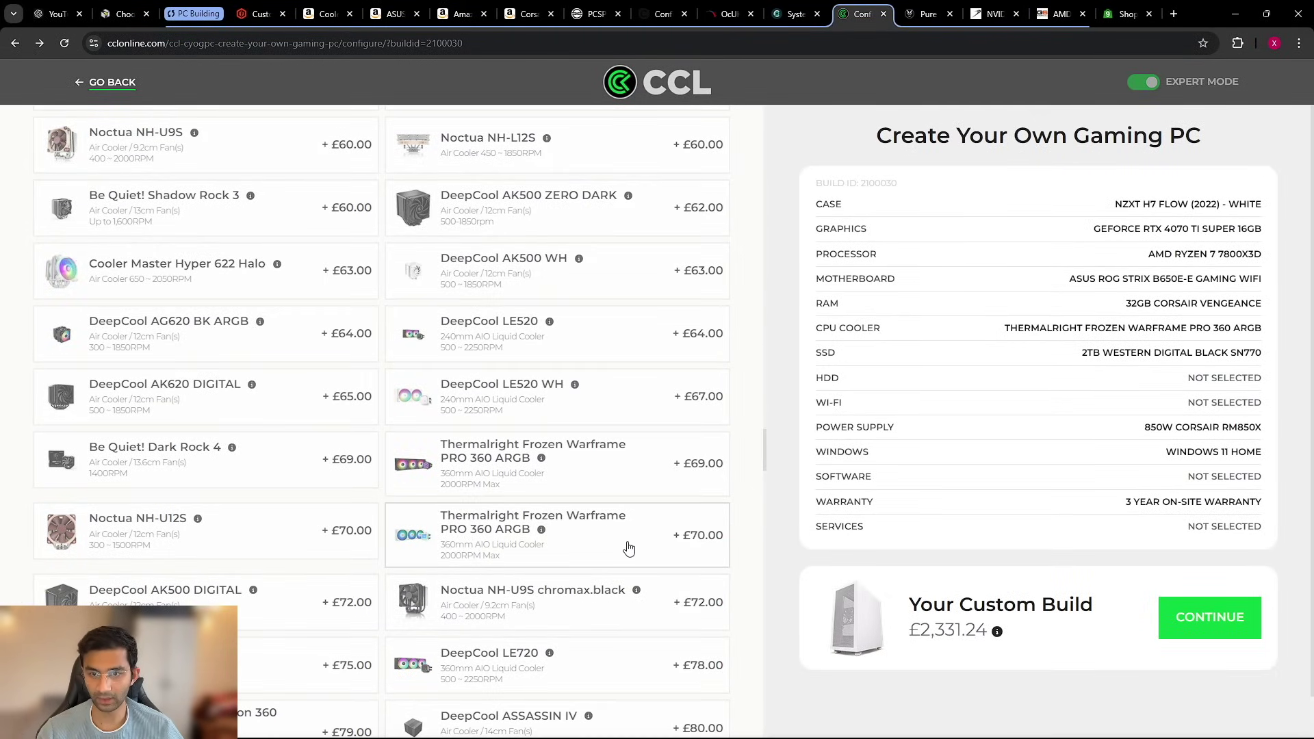
click(573, 538)
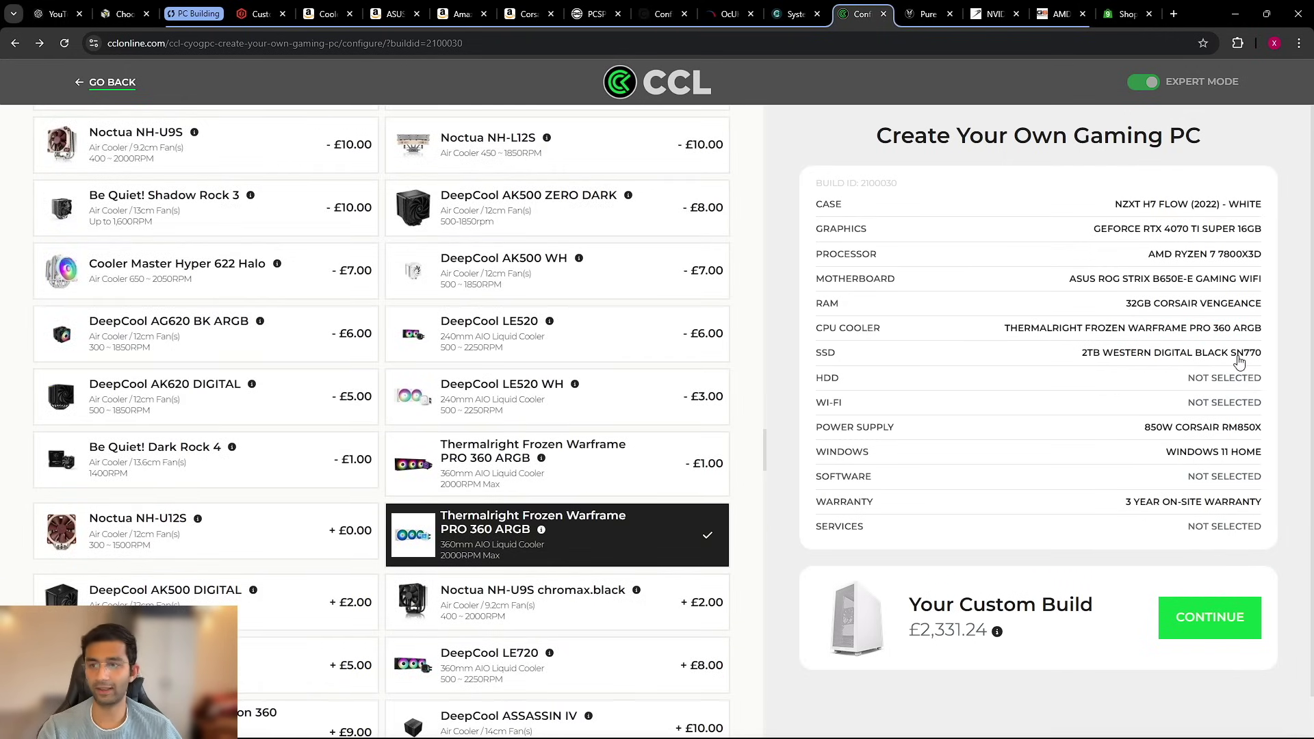
scroll(1184, 433, down, 1)
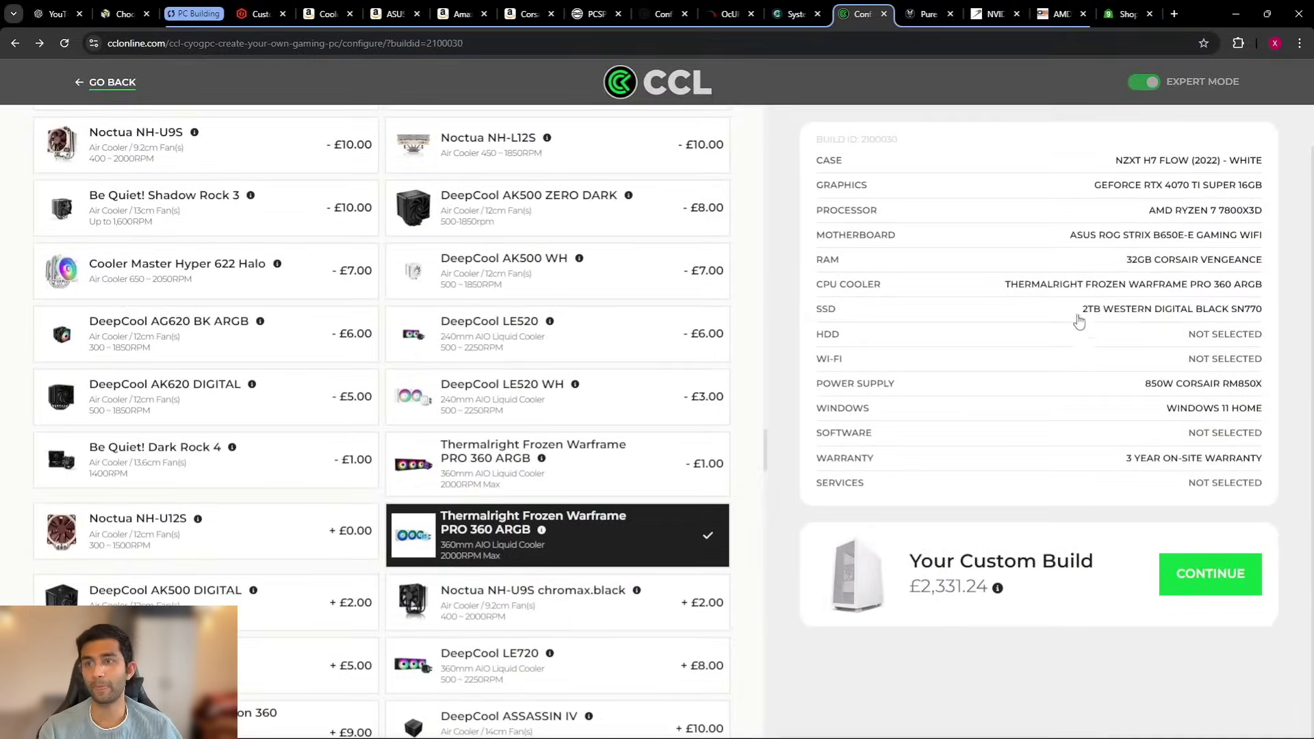
click(928, 14)
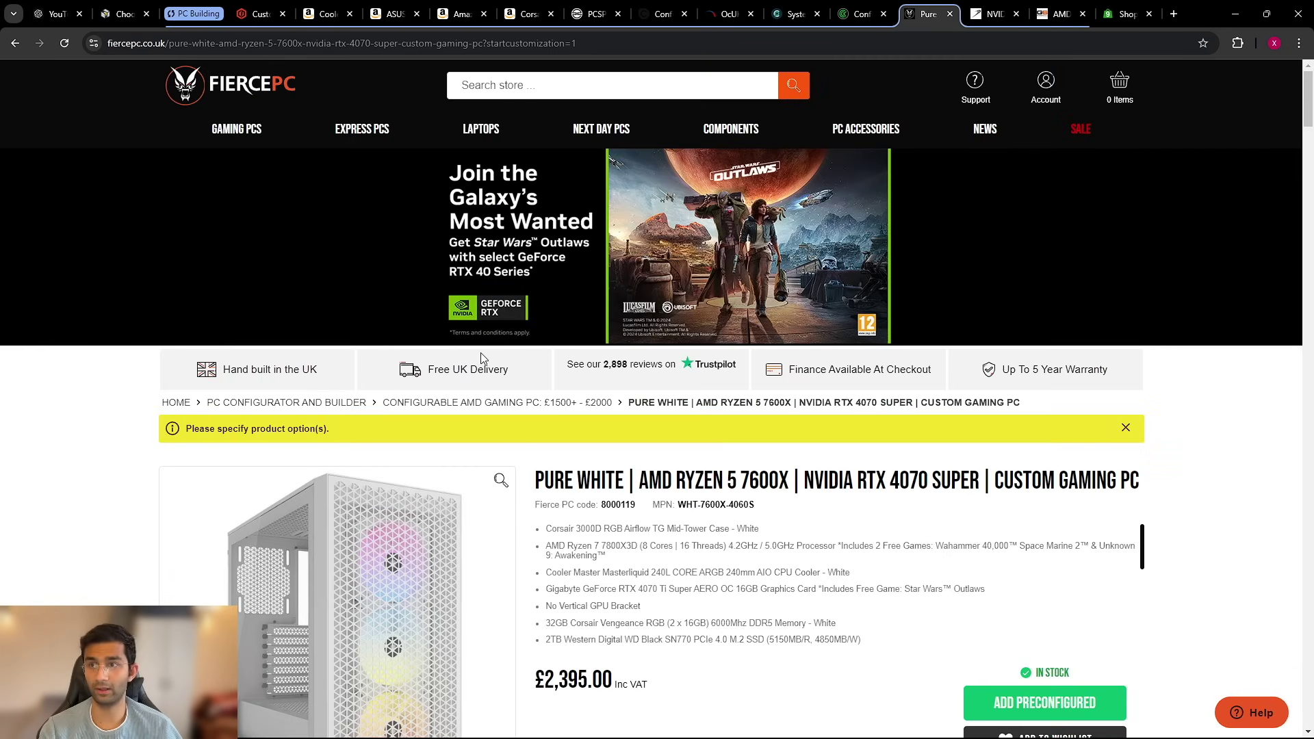
Step: Review FiercePC's £2,395.00 configuration: Ryzen 7 7800X3D, RTX 4070 Ti Super, ROG Strix B650-A, RM850 PSU
scroll(1277, 269, down, 2)
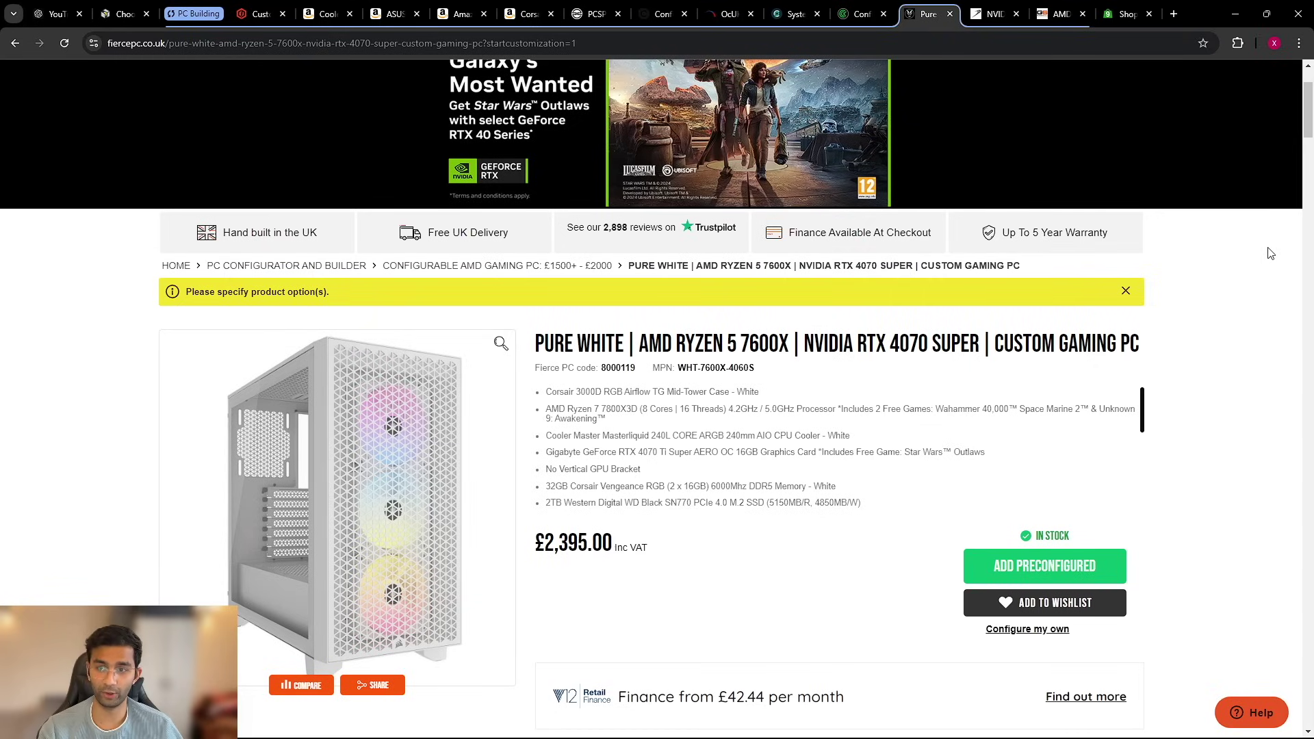
scroll(1270, 253, down, 4)
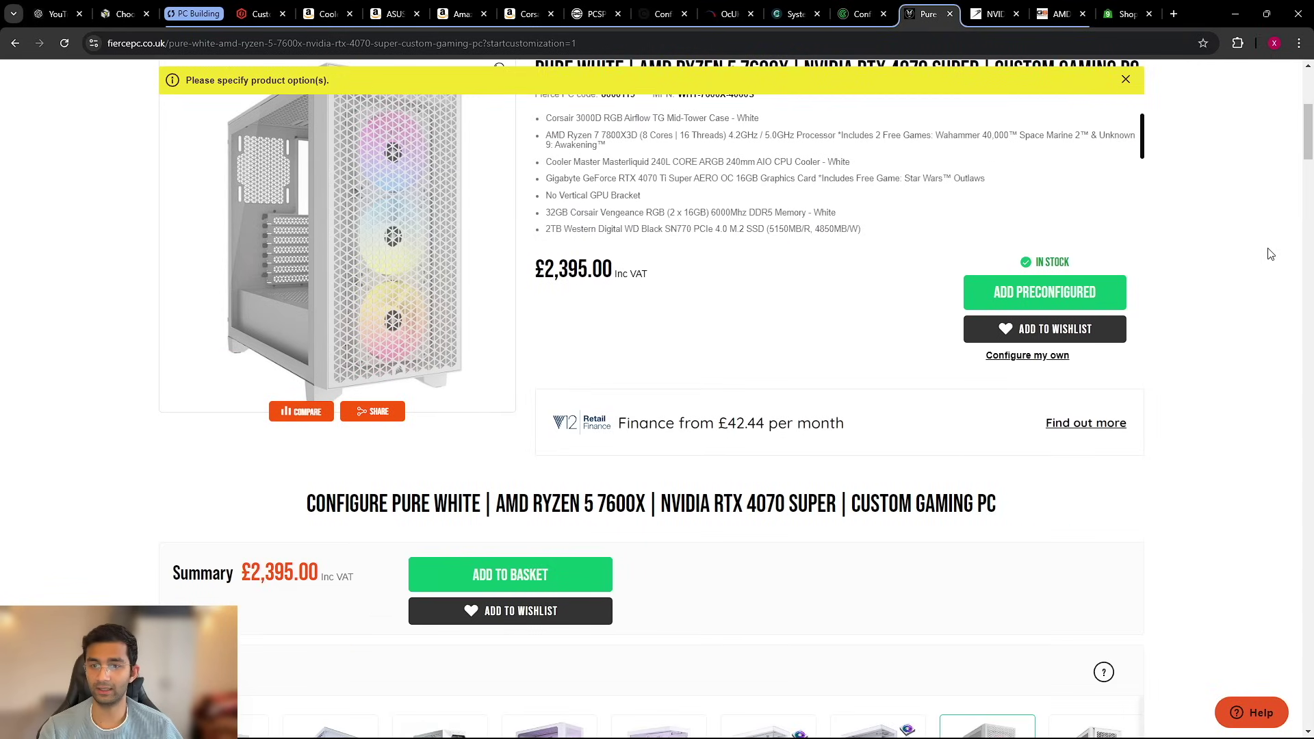
scroll(1270, 254, down, 4)
scroll(1270, 255, down, 5)
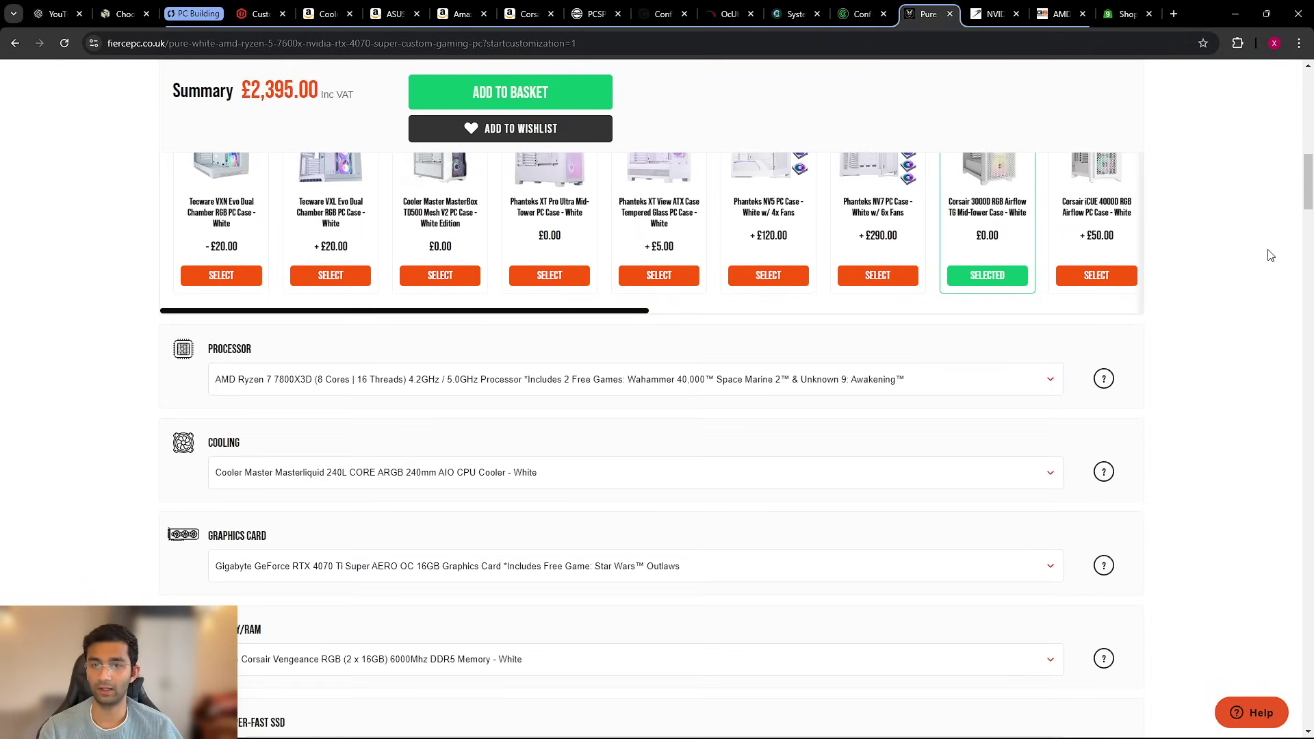
scroll(1270, 255, up, 1)
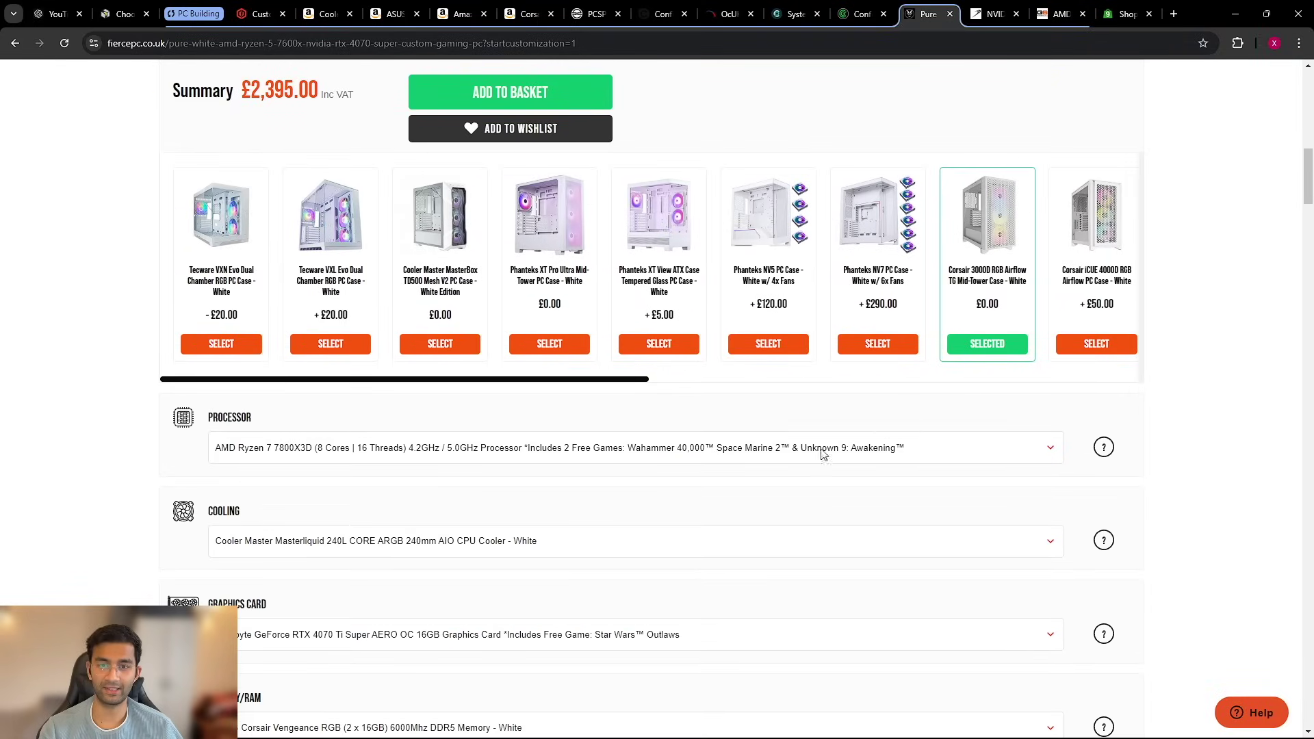
scroll(318, 462, down, 1)
scroll(400, 474, down, 2)
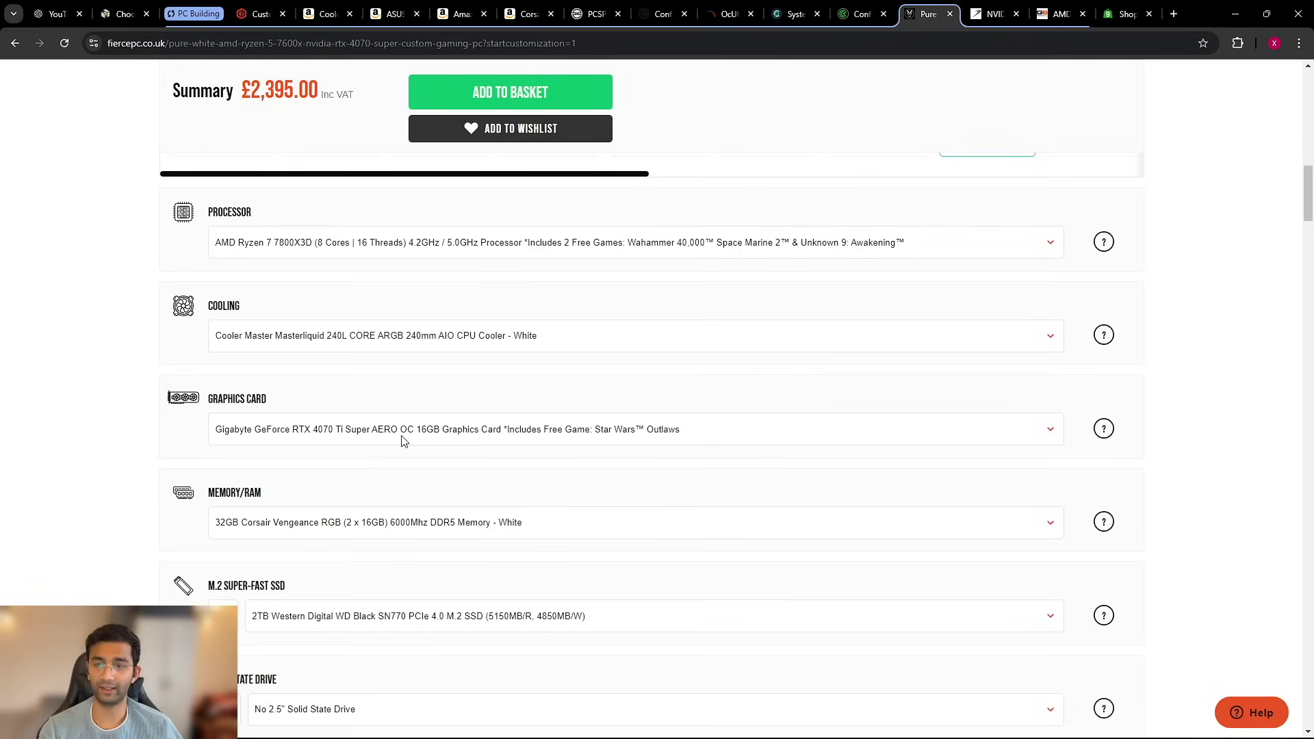
scroll(401, 440, down, 1)
scroll(342, 455, down, 5)
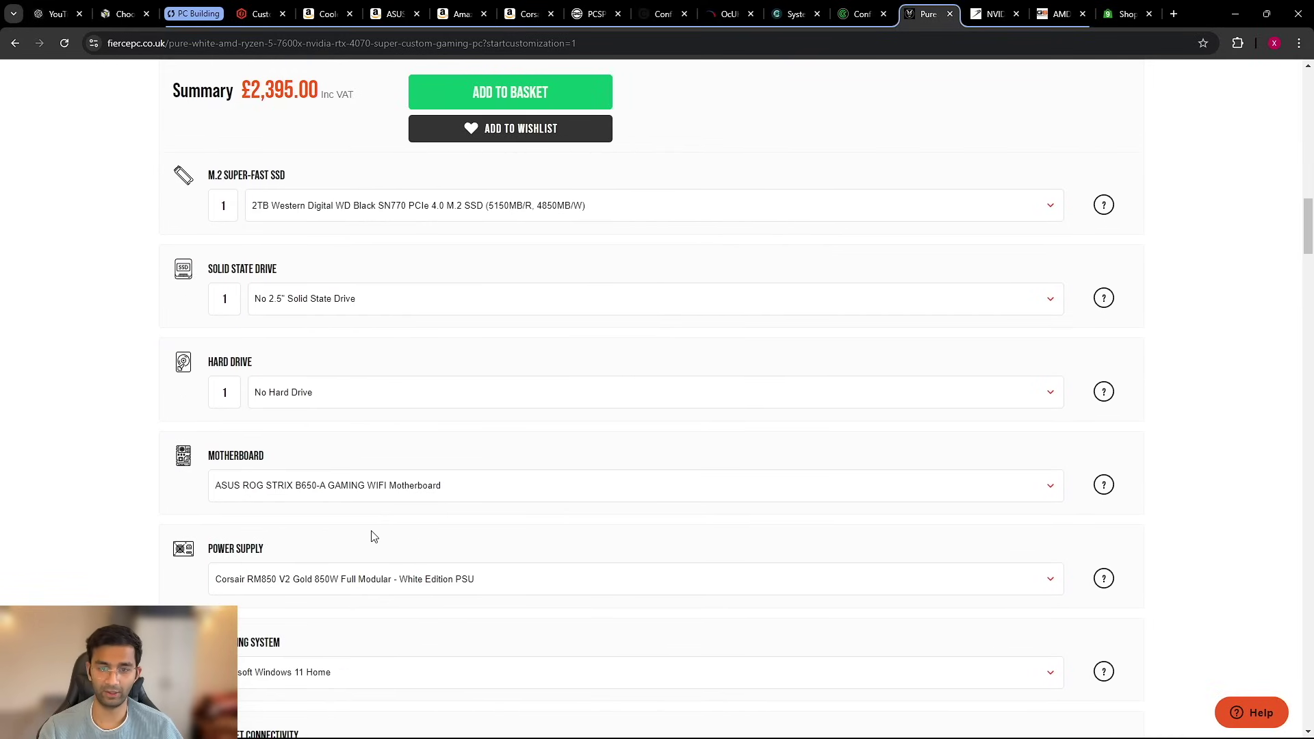
scroll(371, 535, up, 10)
scroll(252, 651, down, 3)
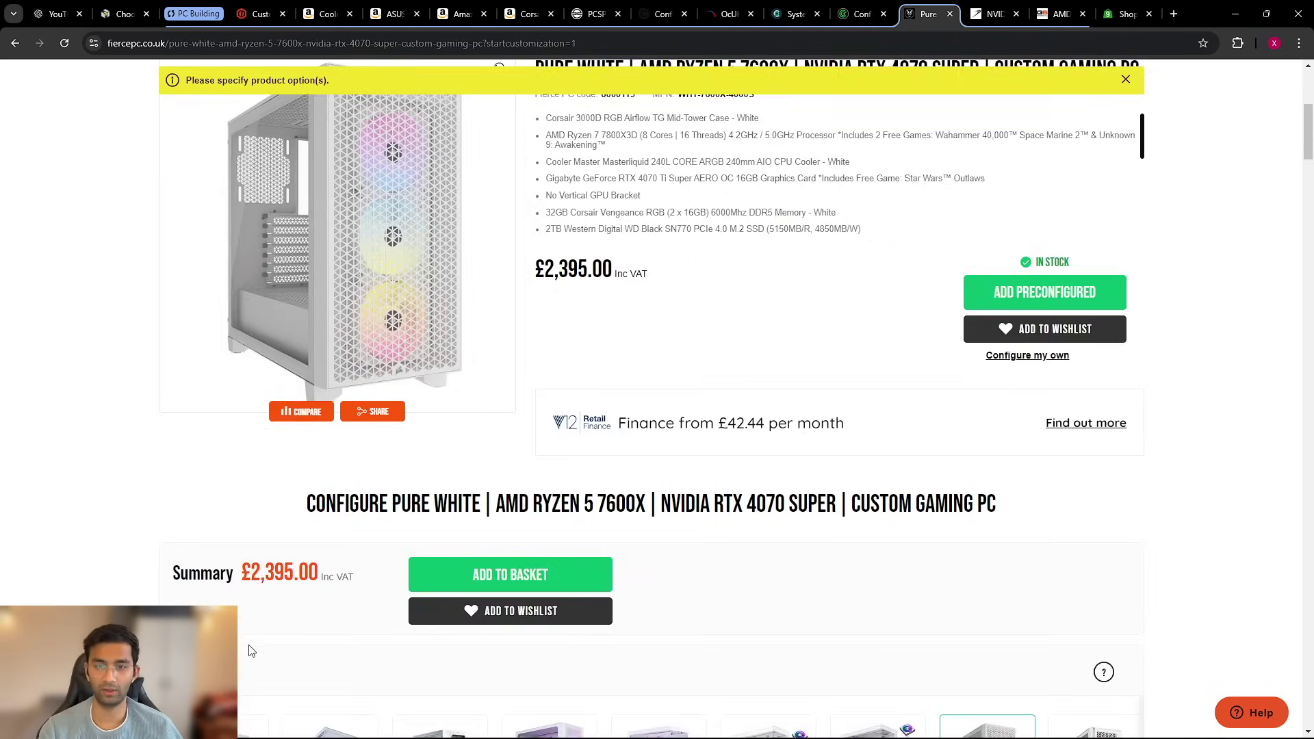